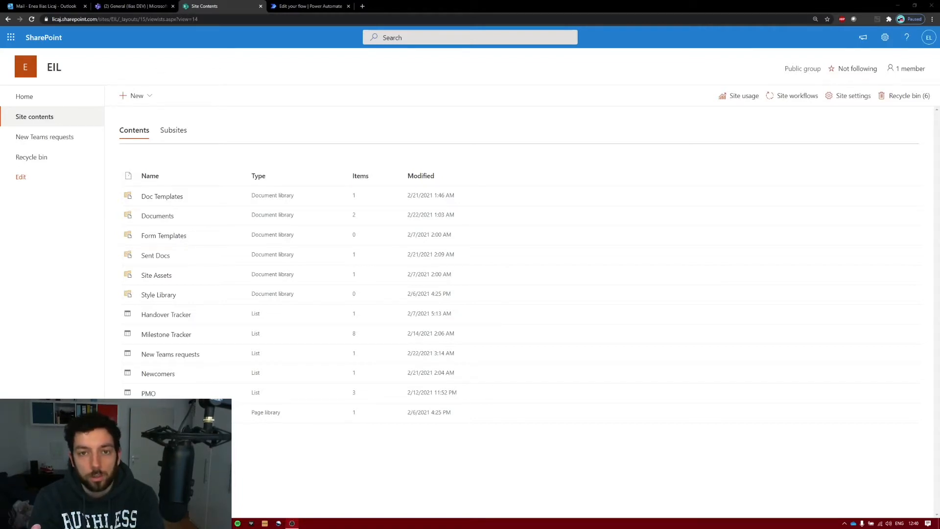
- Create a new blank list named "Teams Requests" on the EIL site, shown in the site navigation
{"action": "left_click", "coordinate": [149, 98]}
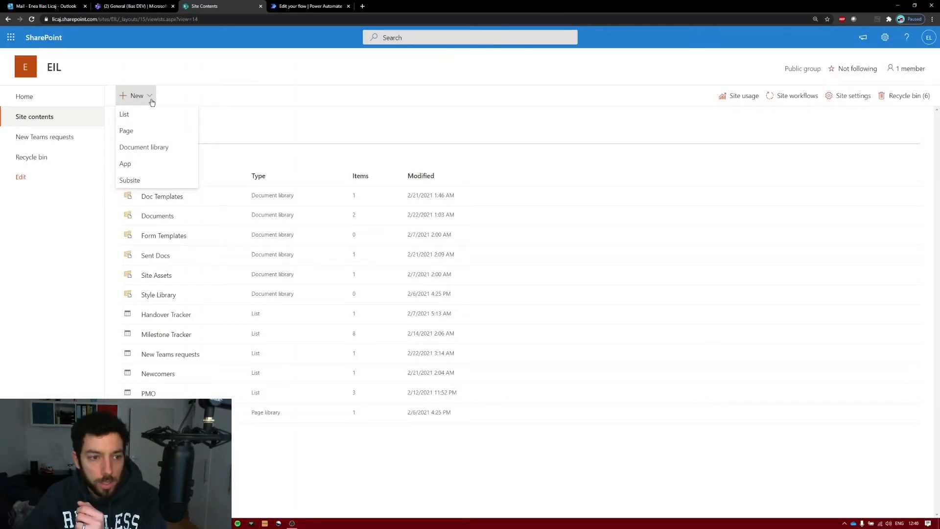
{"action": "left_click", "coordinate": [125, 114]}
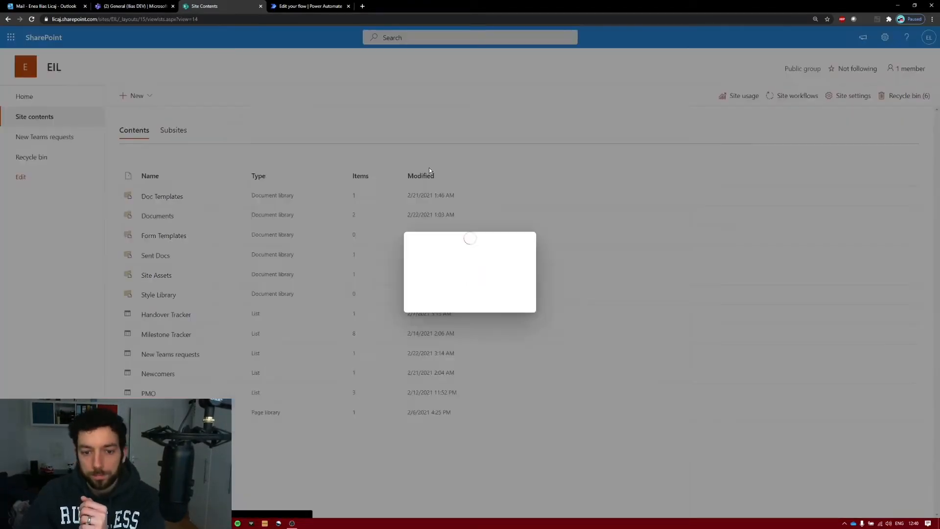
{"action": "left_click", "coordinate": [299, 186]}
{"action": "left_click", "coordinate": [402, 220]}
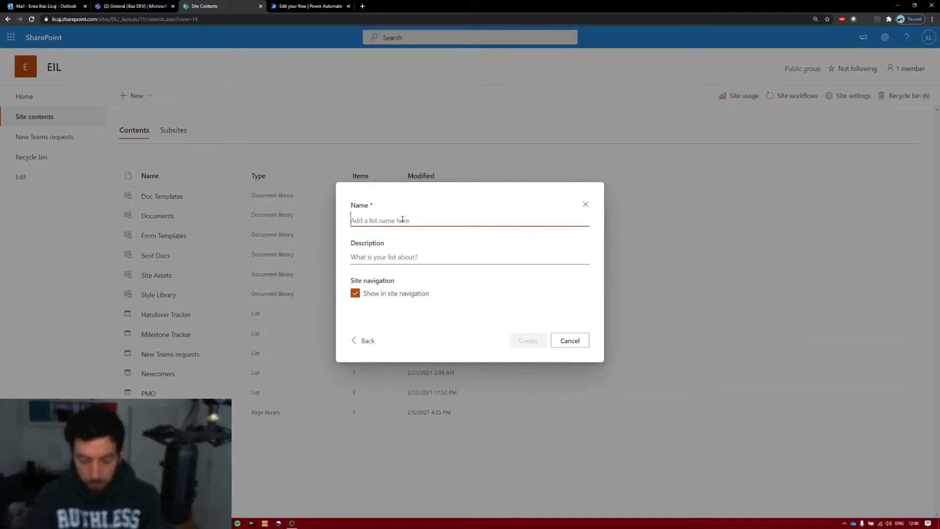
{"action": "type", "text": "Teams Requests"}
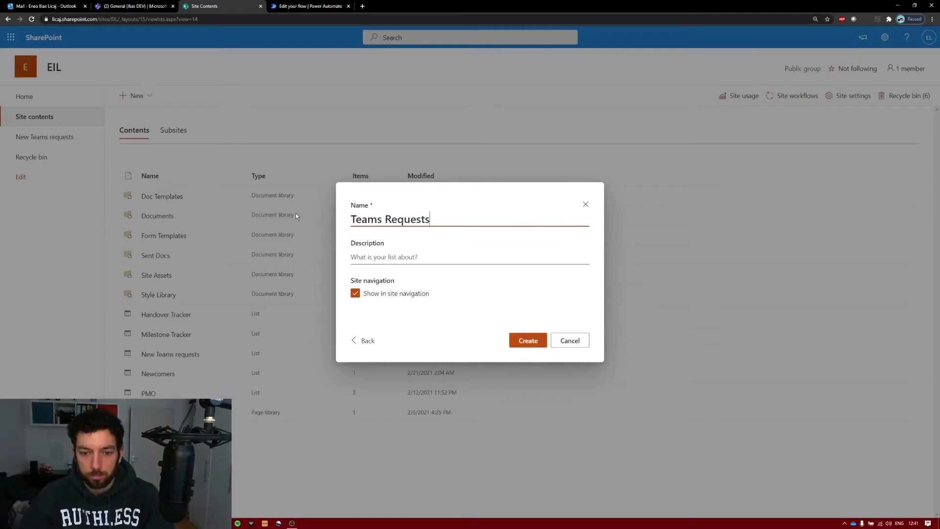
{"action": "left_click", "coordinate": [531, 343]}
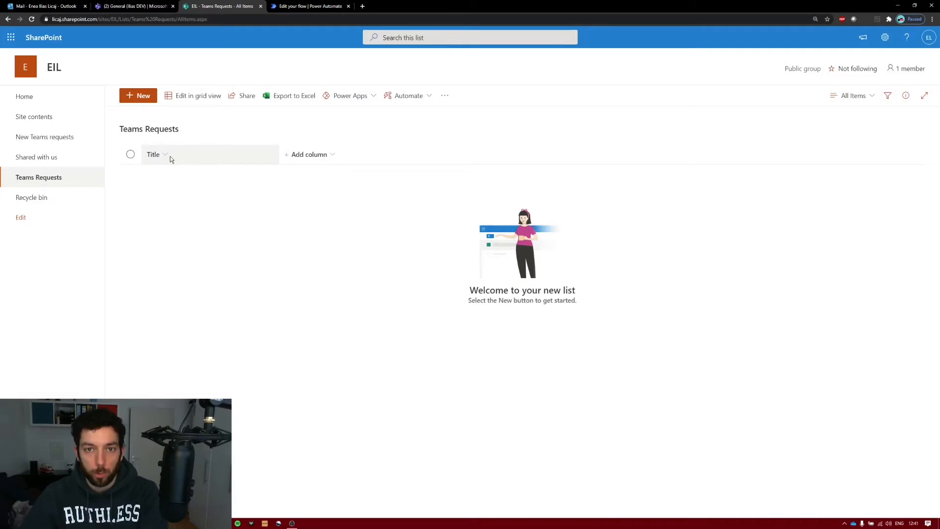
- Rename the Title column of the Teams Requests list to "Team Name"
{"action": "left_click", "coordinate": [170, 157]}
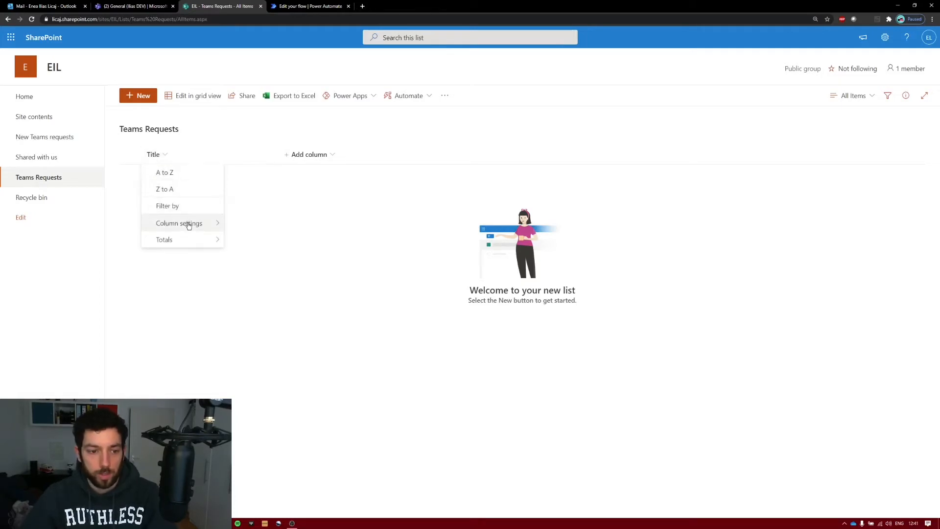
{"action": "mouse_move", "coordinate": [191, 223]}
{"action": "left_click", "coordinate": [239, 226]}
{"action": "type", "text": "Team Name"}
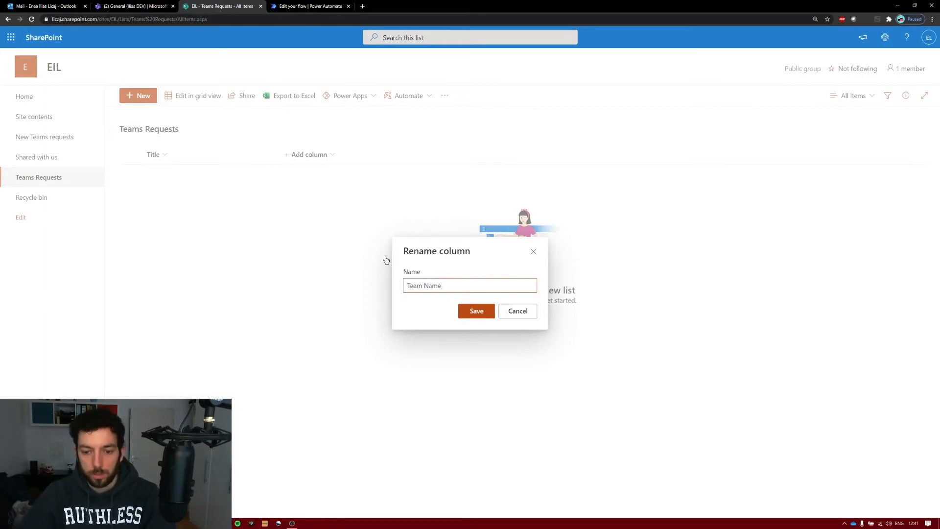
{"action": "left_click", "coordinate": [475, 312]}
- Add a Person column named "Requestor" to the Teams Requests list
{"action": "left_click", "coordinate": [331, 160]}
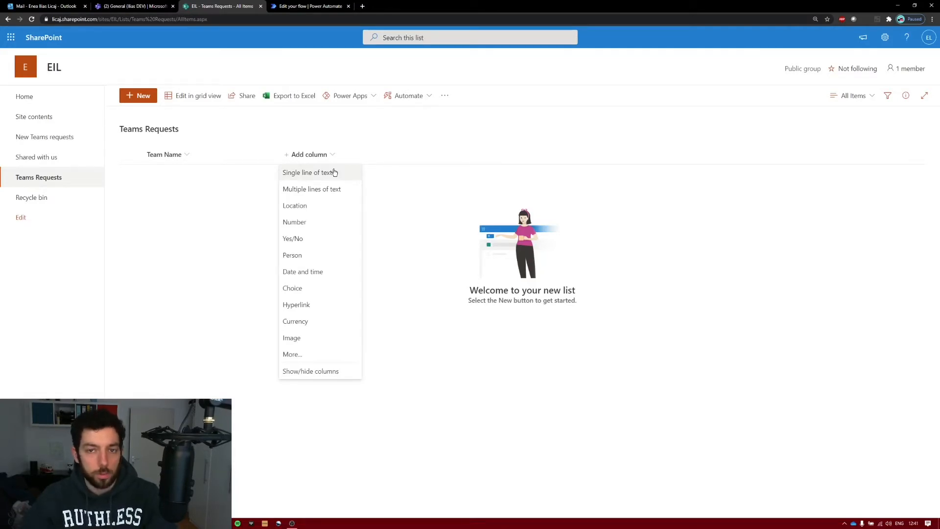
{"action": "left_click", "coordinate": [314, 256]}
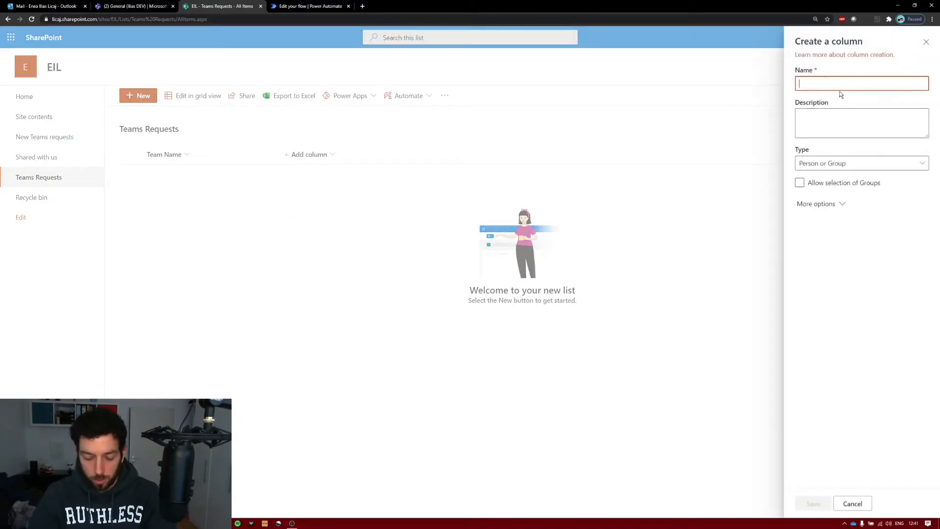
{"action": "type", "text": "Requestor"}
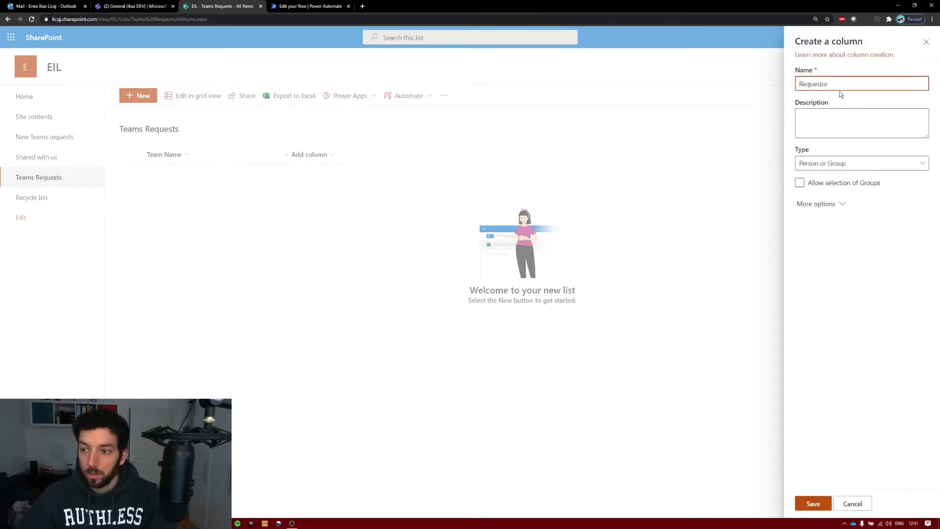
{"action": "left_click", "coordinate": [814, 504]}
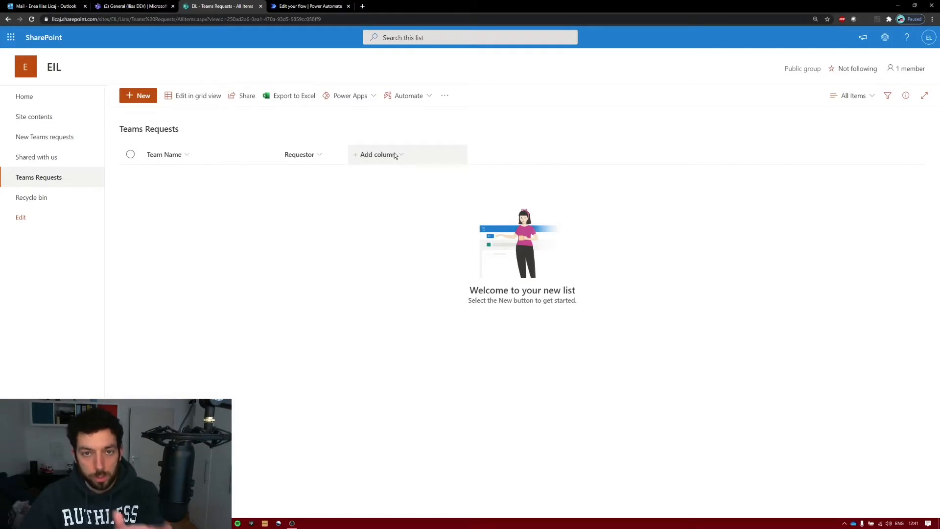
- Start a new Choice column named "RequestTeam" in the Teams Requests list
{"action": "left_click", "coordinate": [396, 155]}
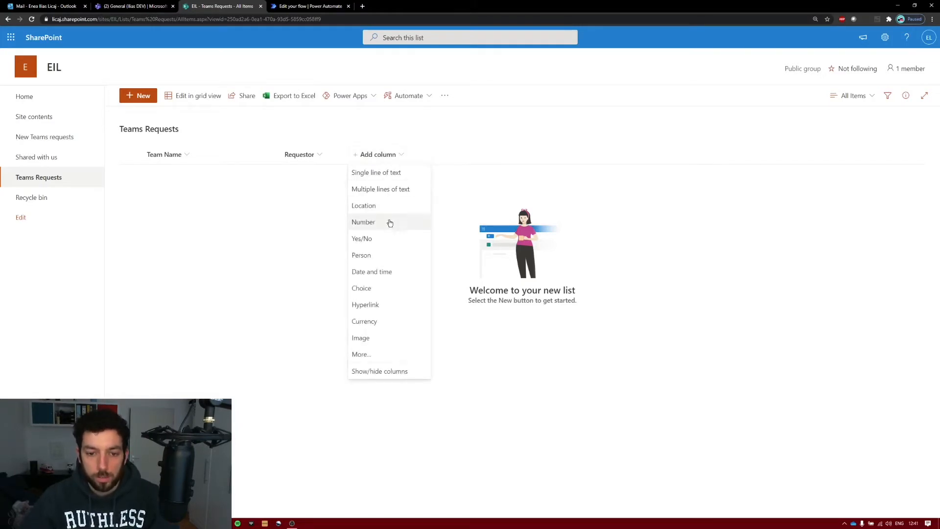
{"action": "left_click", "coordinate": [386, 289]}
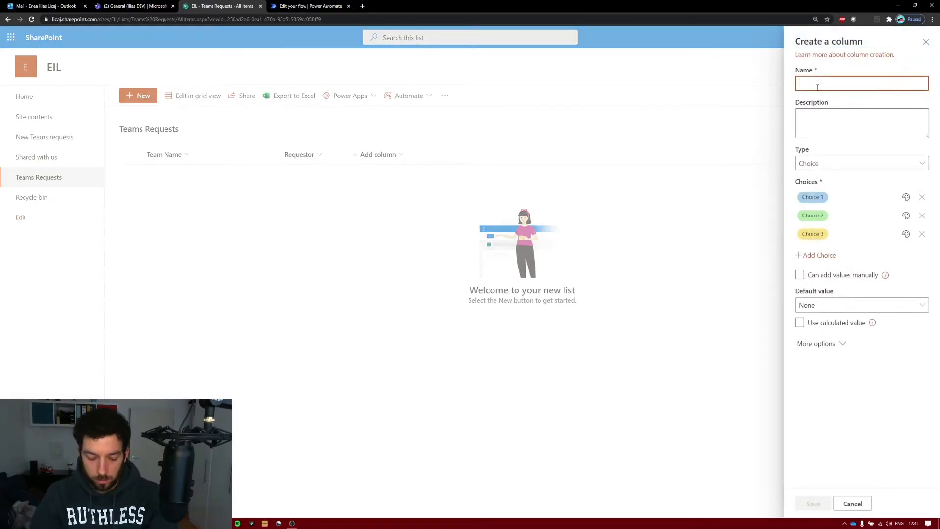
{"action": "type", "text": "Request"}
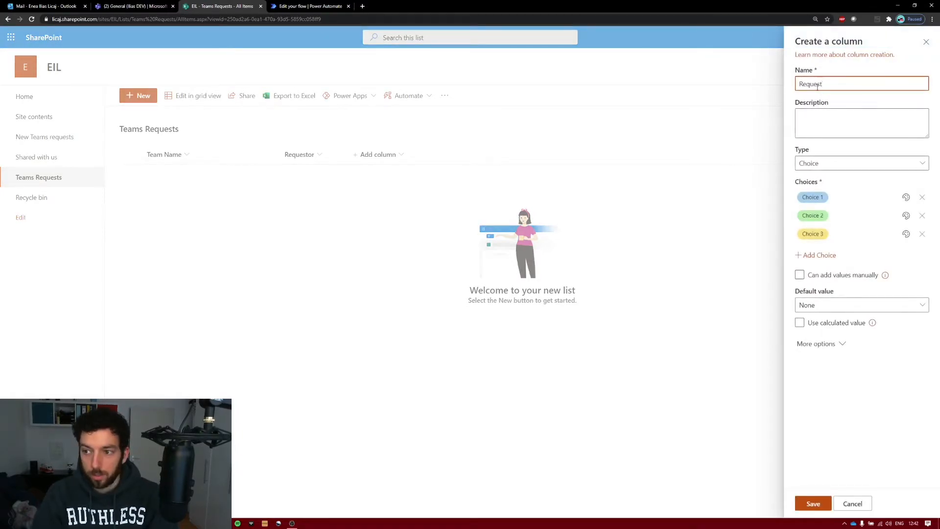
{"action": "type", "text": "Team"}
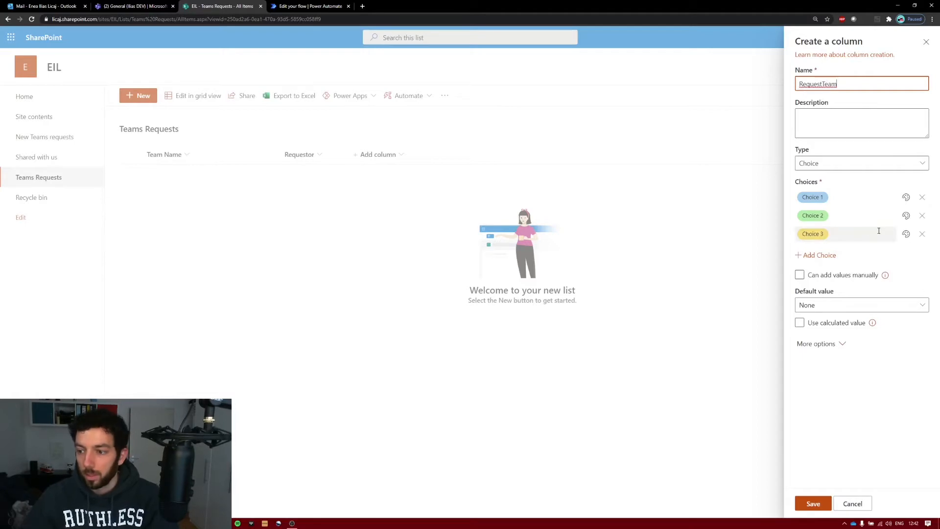
- Remove the third choice of the RequestTeam column and rename the remaining two to "Yes" and "No"
{"action": "left_click", "coordinate": [922, 234]}
{"action": "left_click", "coordinate": [816, 197]}
{"action": "type", "text": "Y"}
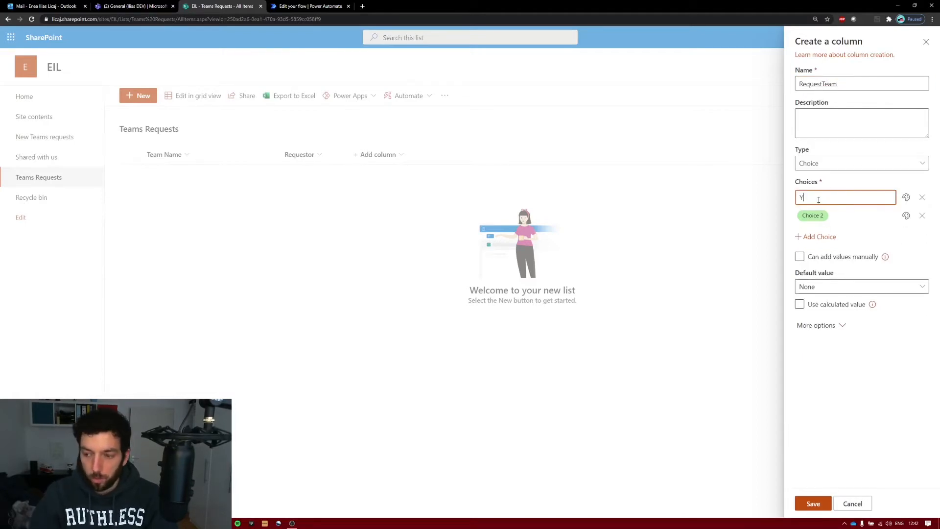
{"action": "type", "text": "es"}
{"action": "left_click", "coordinate": [811, 215]}
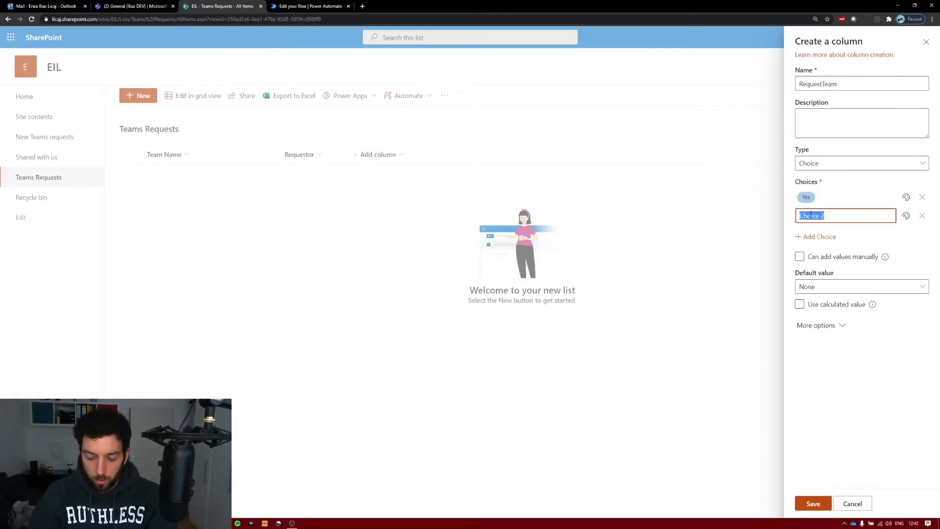
{"action": "type", "text": "No"}
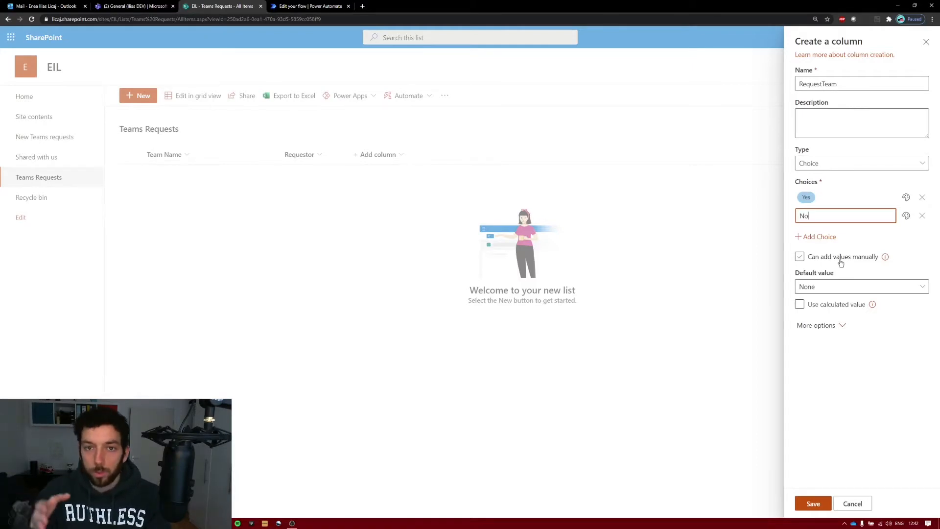
- Set the RequestTeam column's default value to No and save the column
{"action": "left_click", "coordinate": [850, 287]}
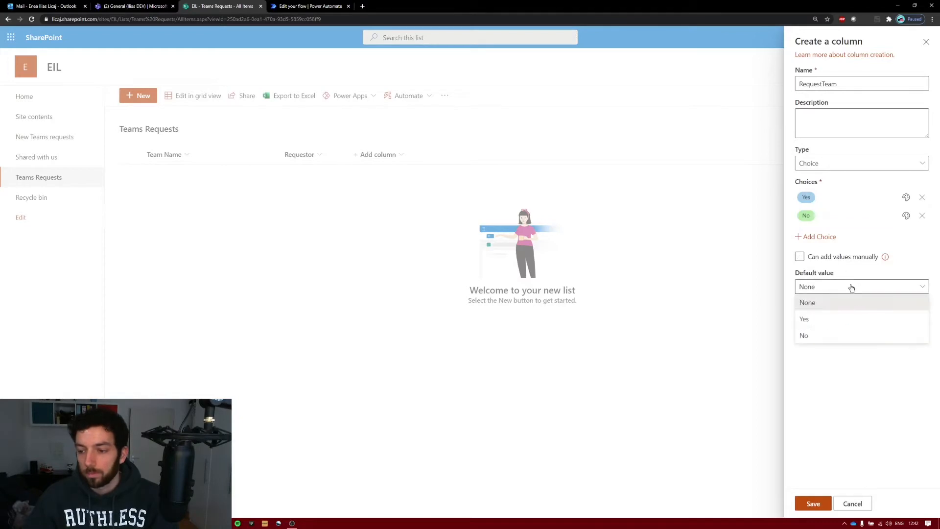
{"action": "left_click", "coordinate": [837, 334]}
{"action": "left_click", "coordinate": [813, 502]}
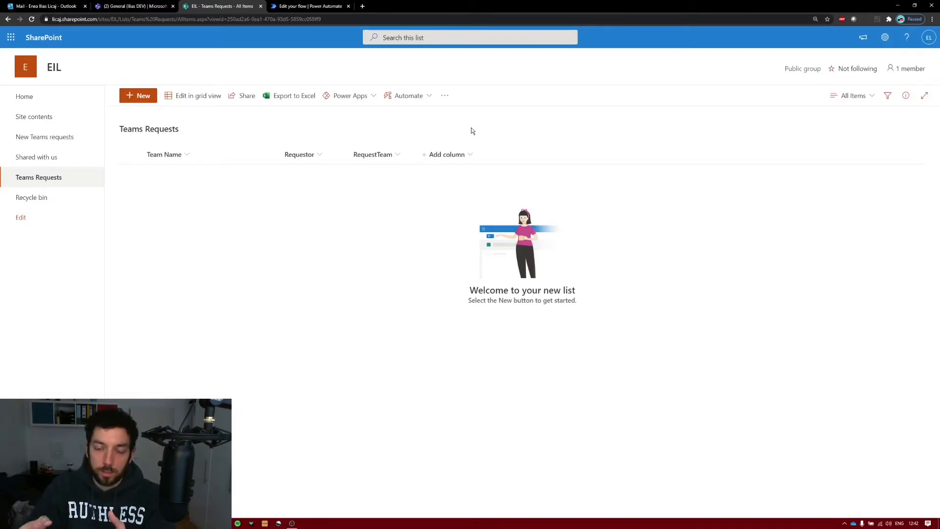
- Start another Choice column named "Status" in the Teams Requests list
{"action": "left_click", "coordinate": [474, 156]}
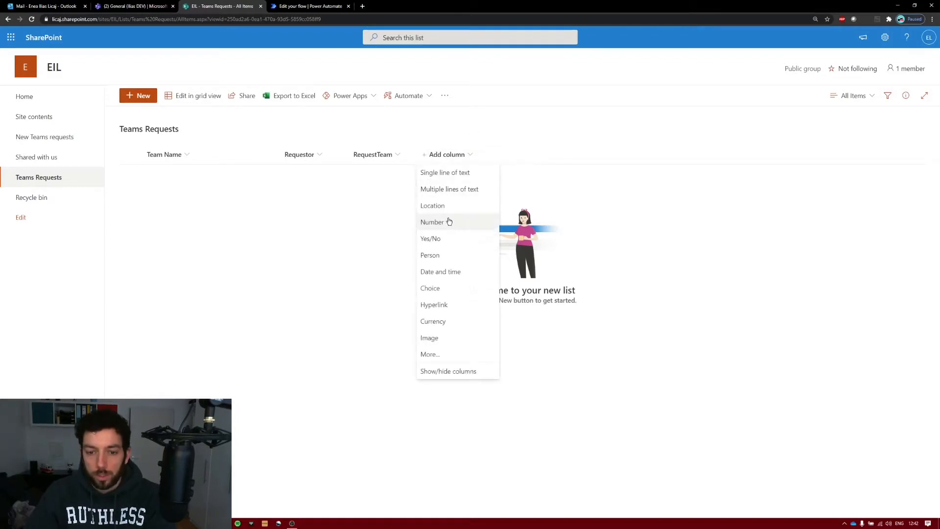
{"action": "left_click", "coordinate": [447, 288]}
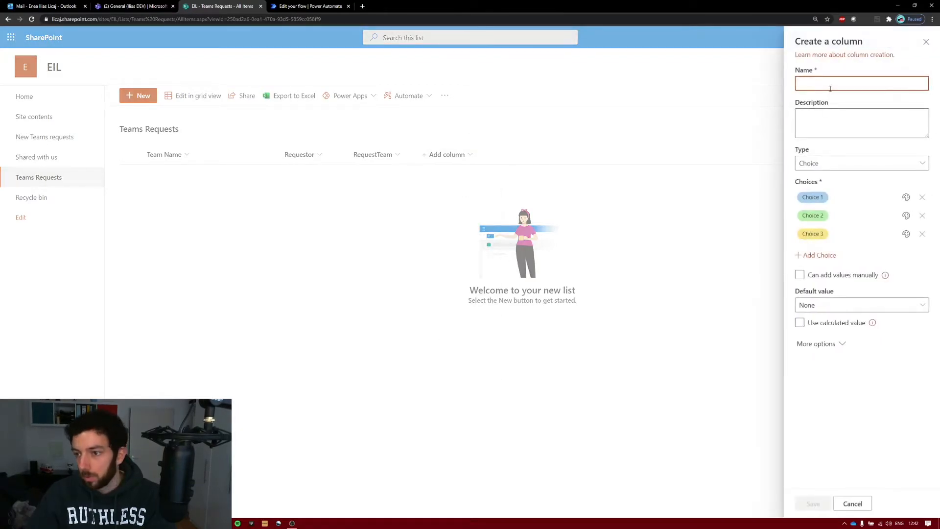
{"action": "left_click", "coordinate": [830, 85]}
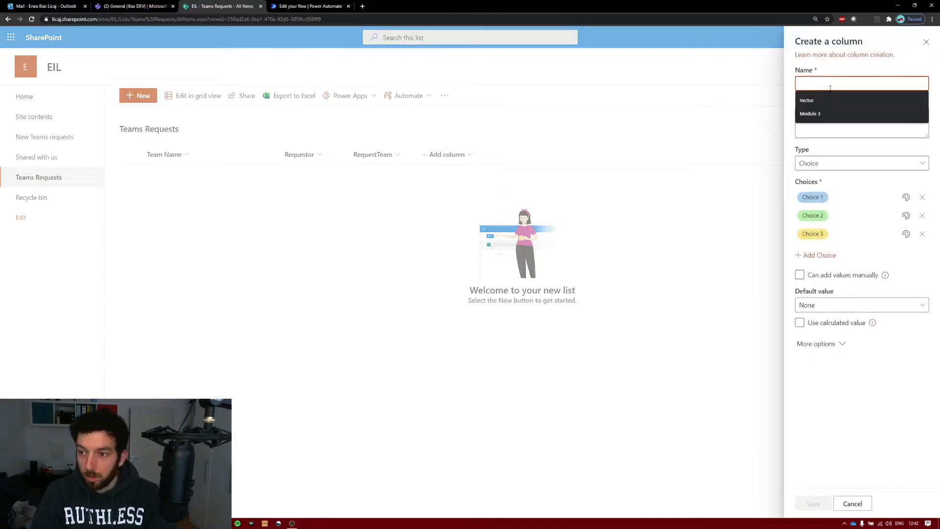
{"action": "type", "text": "Status"}
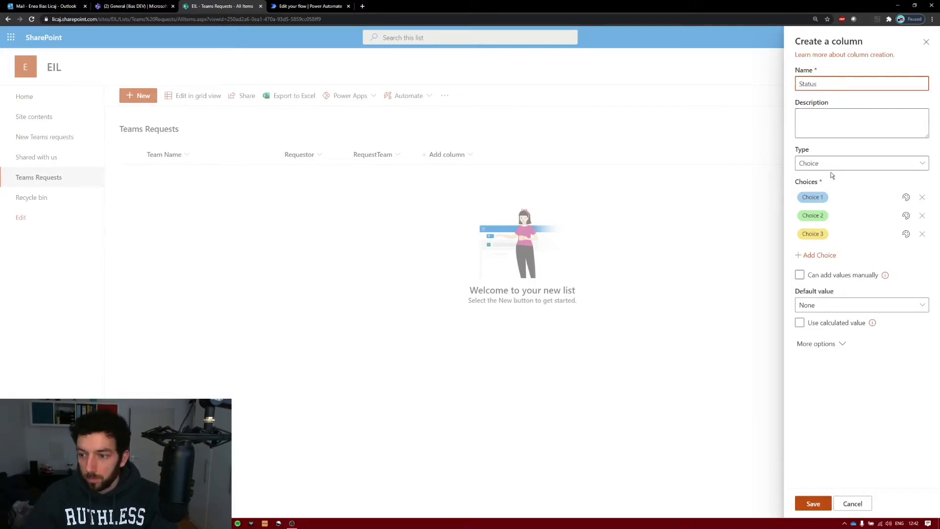
- Rename the three choices of the Status column to "Approved", "Declined" and "Pending"
{"action": "left_click", "coordinate": [814, 196]}
{"action": "type", "text": "Approved"}
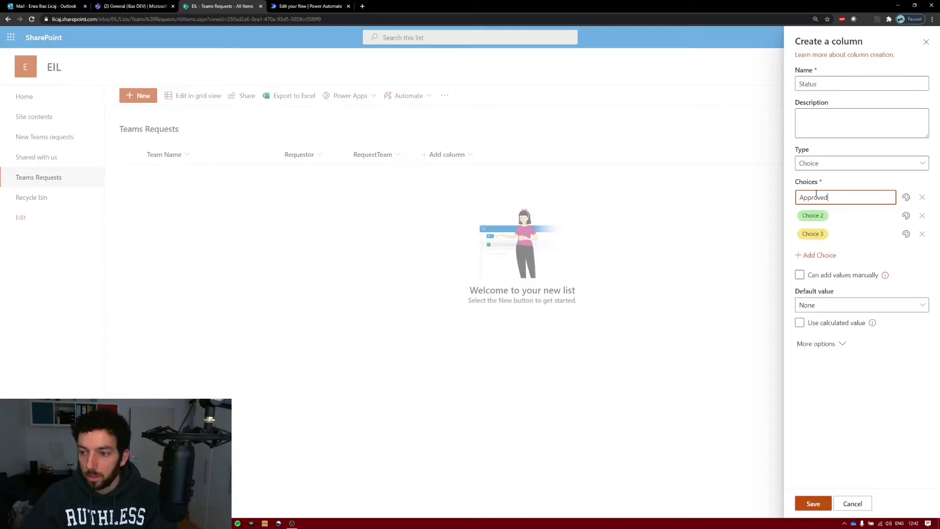
{"action": "left_click", "coordinate": [826, 219]}
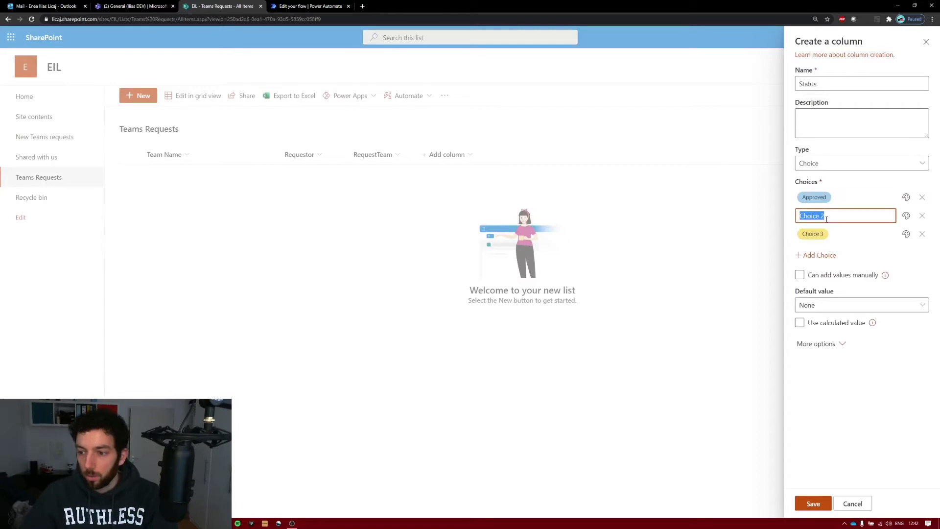
{"action": "type", "text": "Decl"}
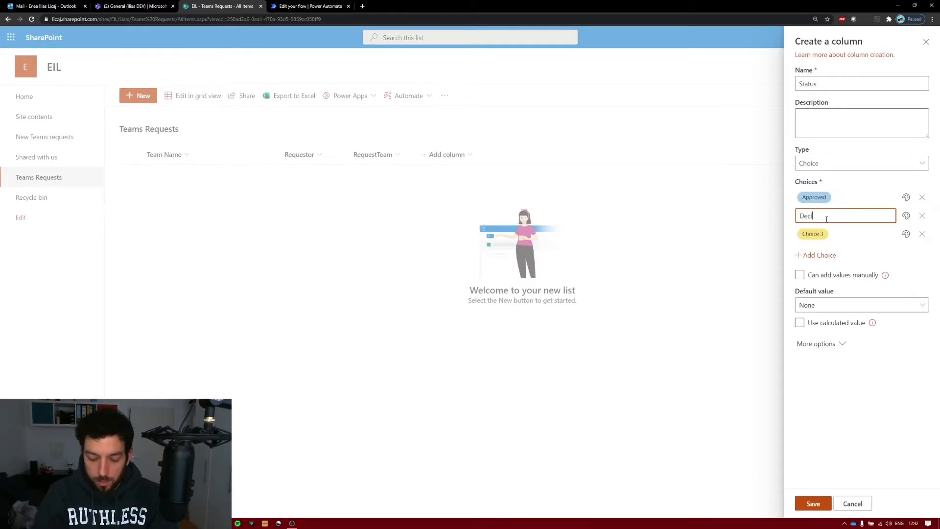
{"action": "type", "text": "ined"}
{"action": "left_click", "coordinate": [817, 234]}
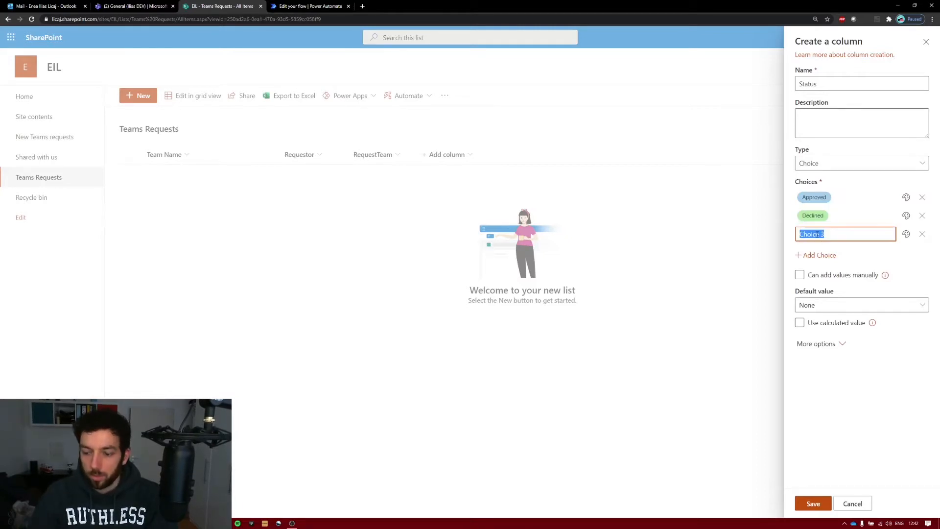
{"action": "type", "text": "Pending"}
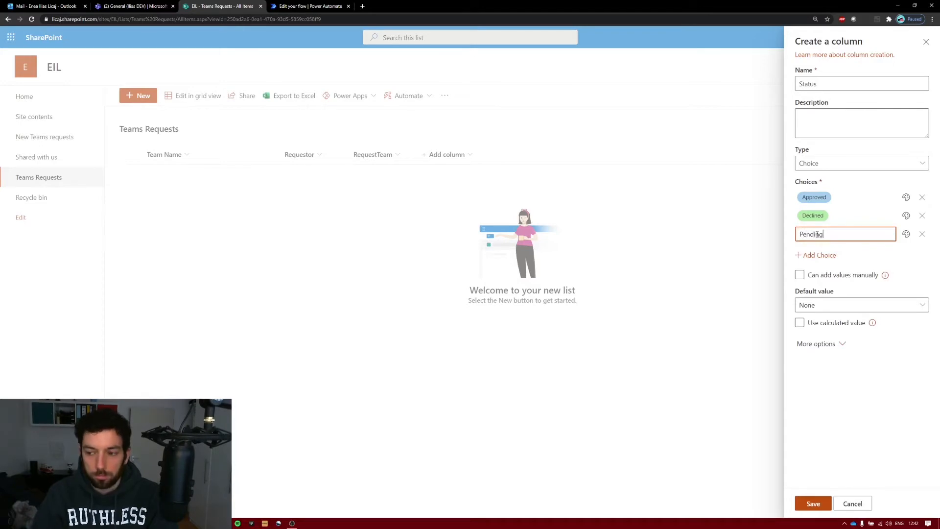
- Set the fill colour of the Approved choice to green and of the Declined choice to red
{"action": "left_click", "coordinate": [906, 197]}
{"action": "left_click", "coordinate": [905, 287]}
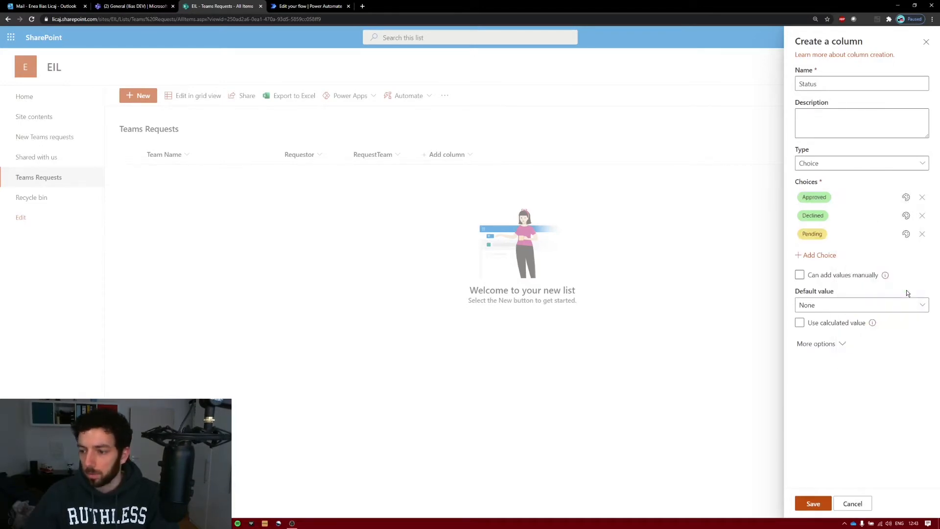
{"action": "left_click", "coordinate": [906, 215]}
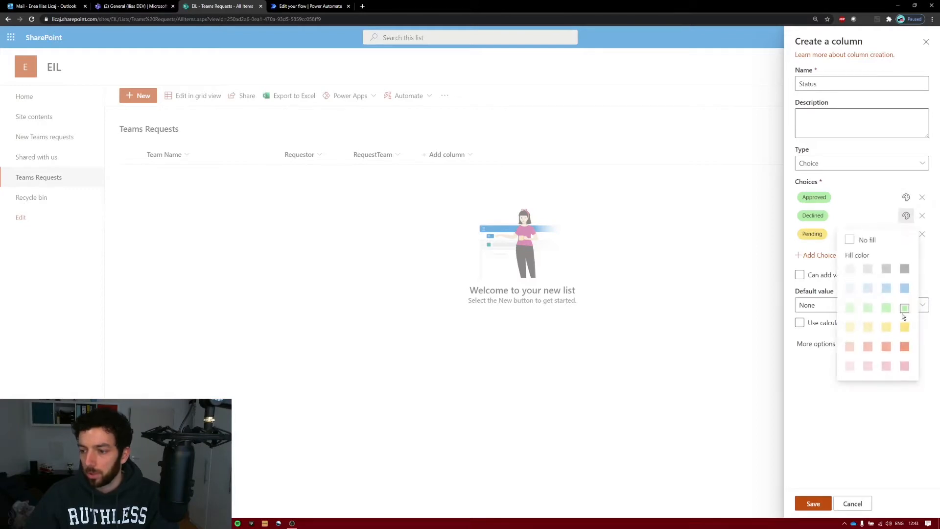
{"action": "left_click", "coordinate": [905, 348]}
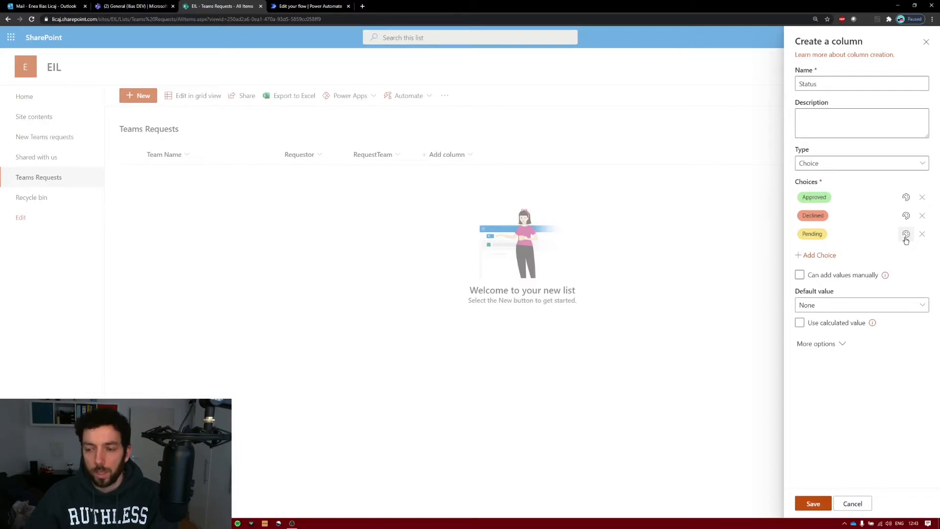
- Set the Status column's default value to Pending and save the column
{"action": "left_click", "coordinate": [864, 304]}
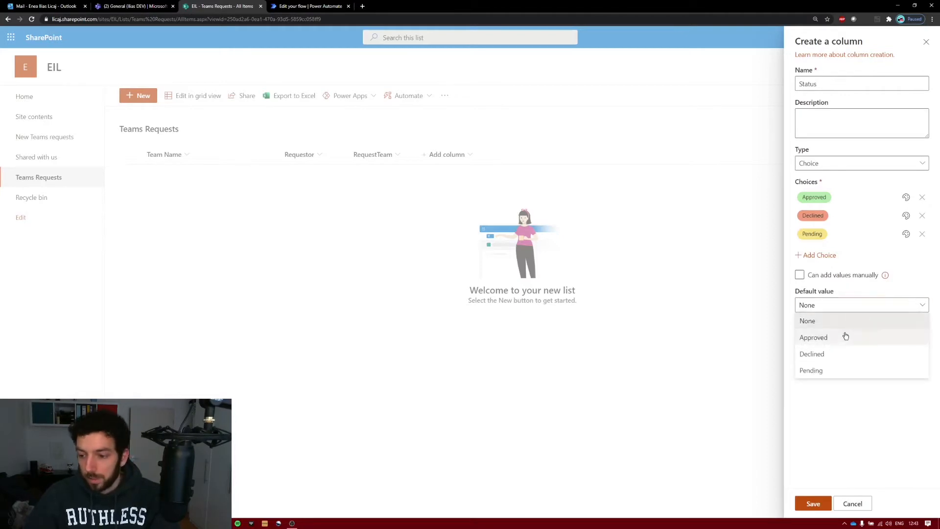
{"action": "left_click", "coordinate": [833, 369]}
{"action": "left_click", "coordinate": [825, 509]}
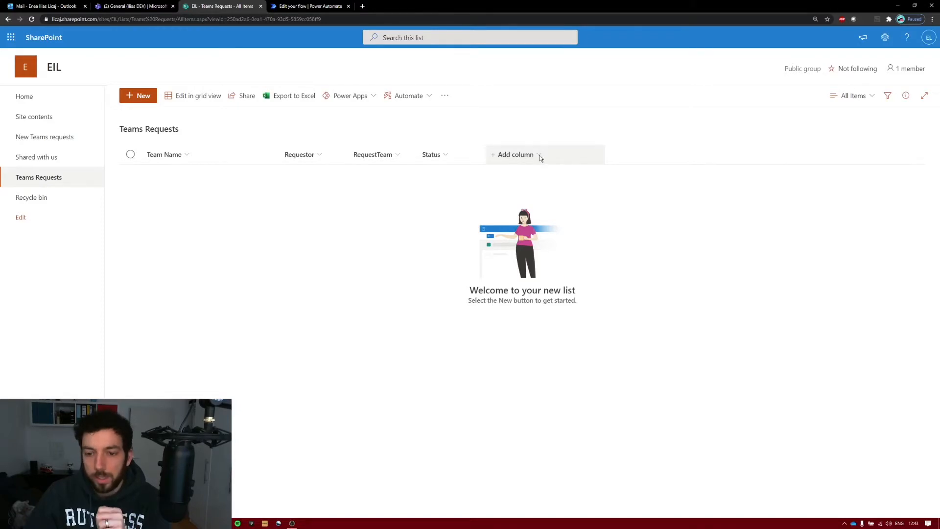
- Start another Choice column named "UpdatedByFlow" in the Teams Requests list
{"action": "left_click", "coordinate": [539, 155]}
{"action": "left_click", "coordinate": [518, 289]}
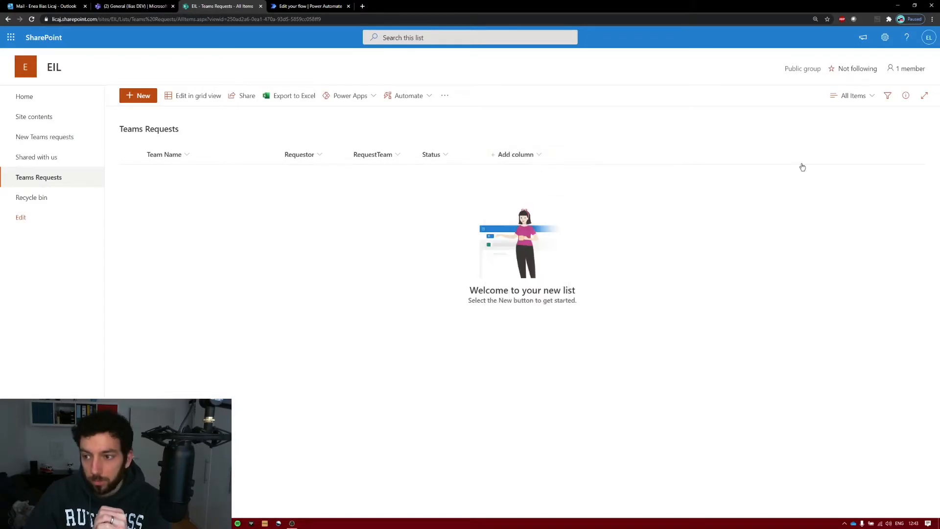
{"action": "type", "text": "Up"}
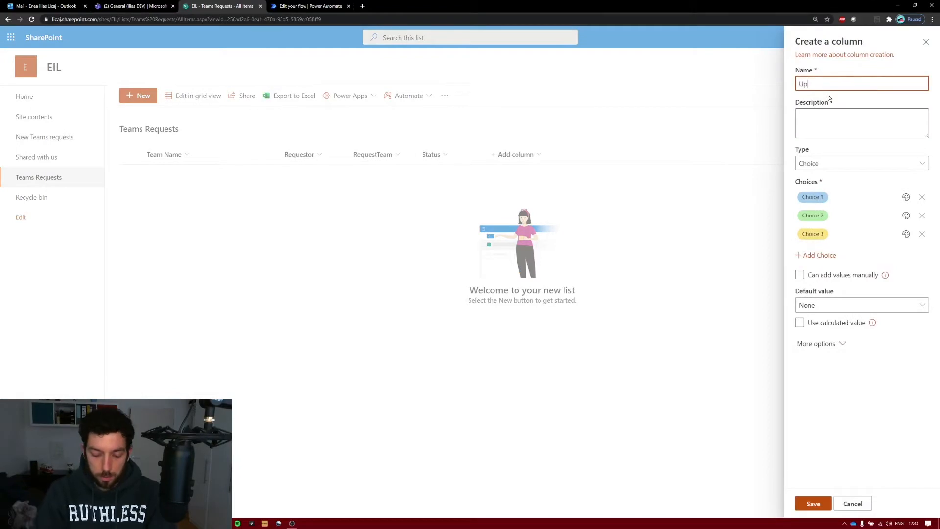
{"action": "type", "text": "datedByF"}
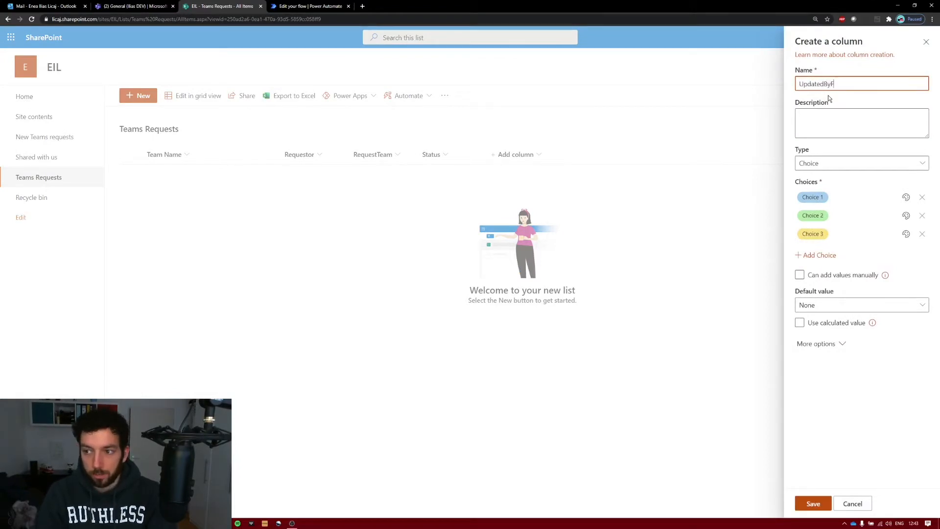
{"action": "type", "text": "low"}
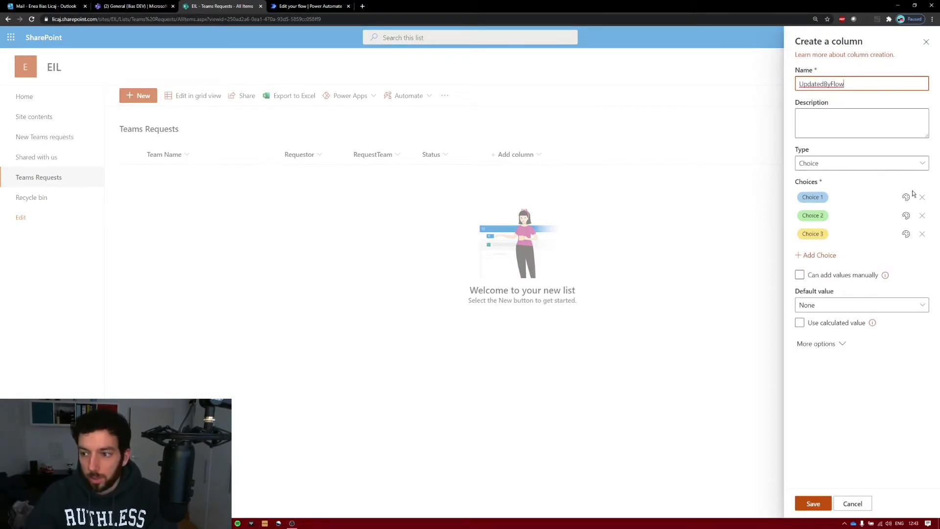
- Remove one choice from the UpdatedByFlow column and rename the remaining two "Yes" and "No"
{"action": "left_click", "coordinate": [922, 216]}
{"action": "left_click", "coordinate": [815, 197]}
{"action": "type", "text": "Yes"}
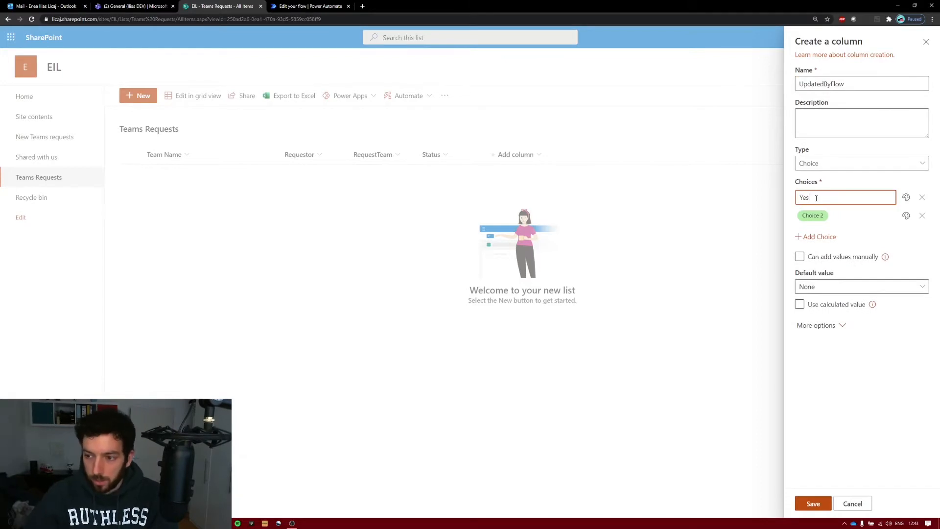
{"action": "left_click", "coordinate": [816, 213]}
{"action": "type", "text": "No"}
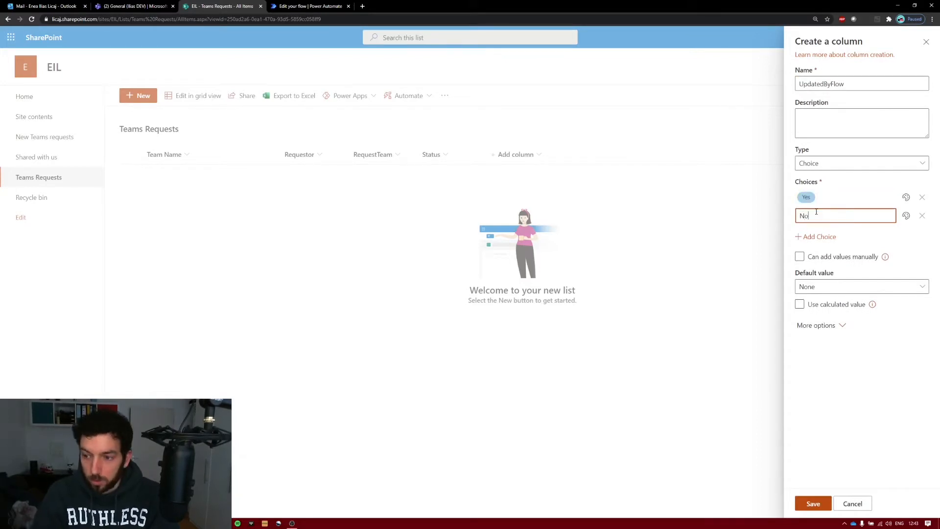
- Set the UpdatedByFlow column's default value to No and save the column
{"action": "left_click", "coordinate": [844, 288]}
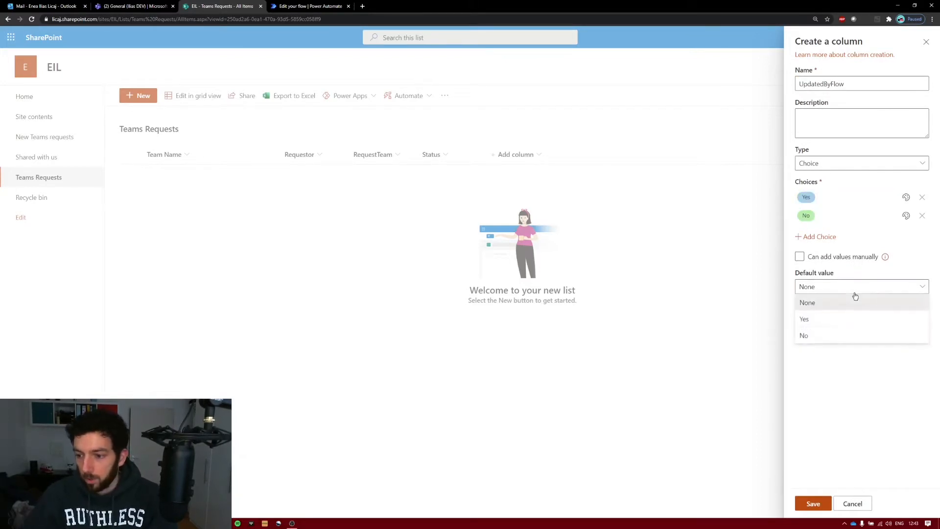
{"action": "left_click", "coordinate": [812, 335]}
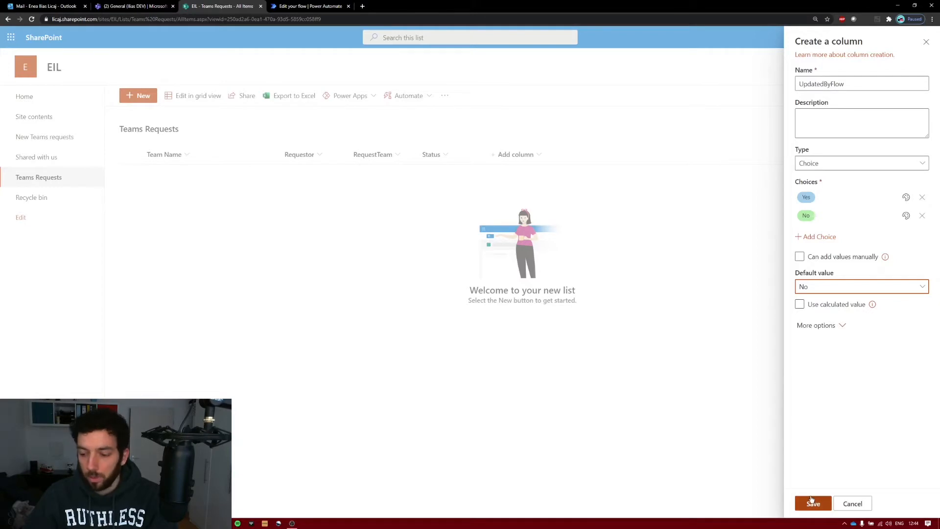
{"action": "left_click", "coordinate": [812, 500]}
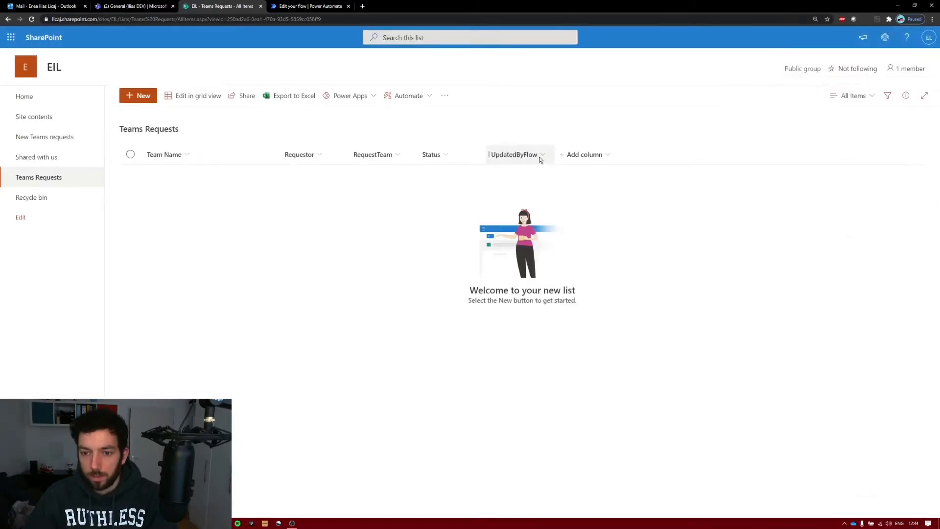
- Hide the UpdatedByFlow column from the Teams Requests list view
{"action": "left_click", "coordinate": [540, 158]}
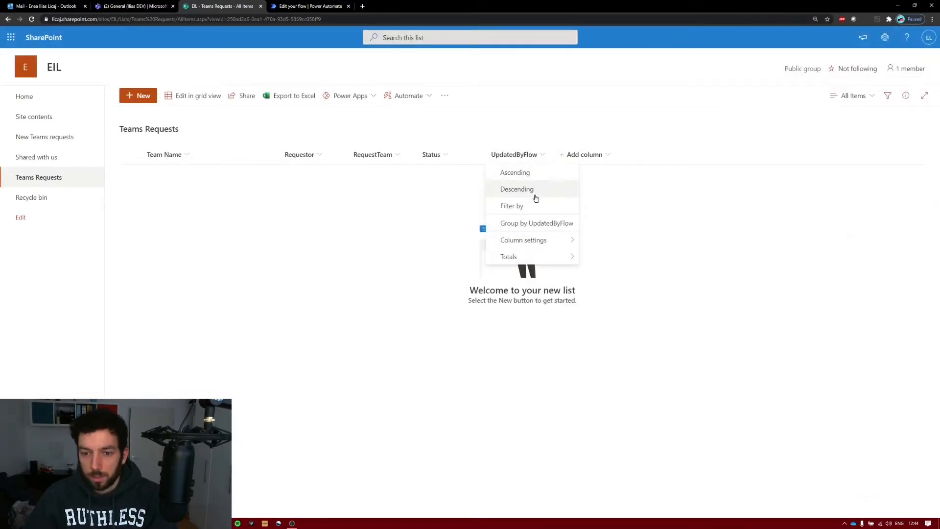
{"action": "mouse_move", "coordinate": [524, 240]}
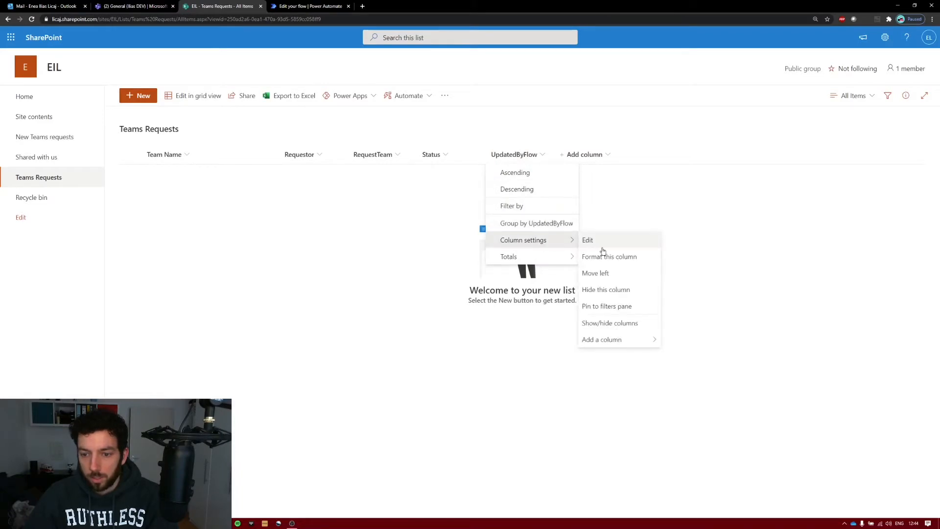
{"action": "left_click", "coordinate": [612, 290]}
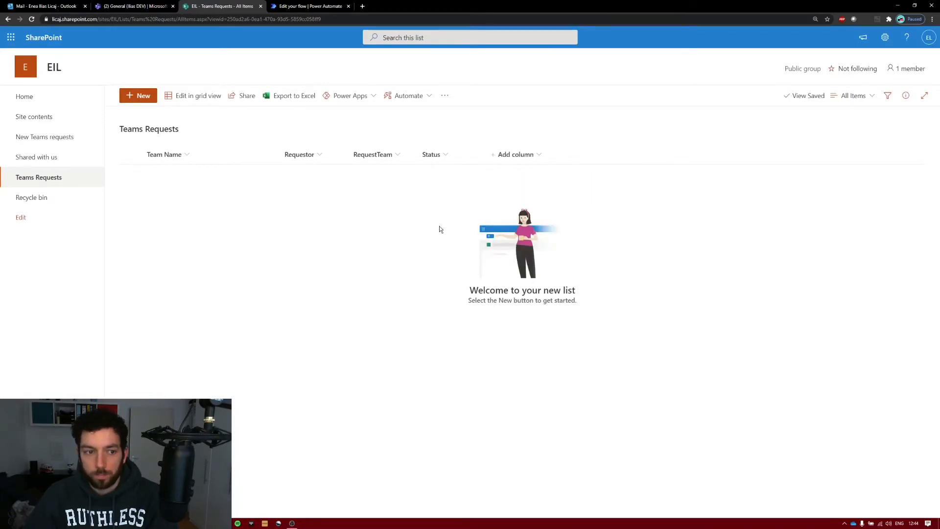
- Hide the Status and UpdatedByFlow fields in the list's new item form, save the form, and close it without adding an item
{"action": "left_click", "coordinate": [148, 102]}
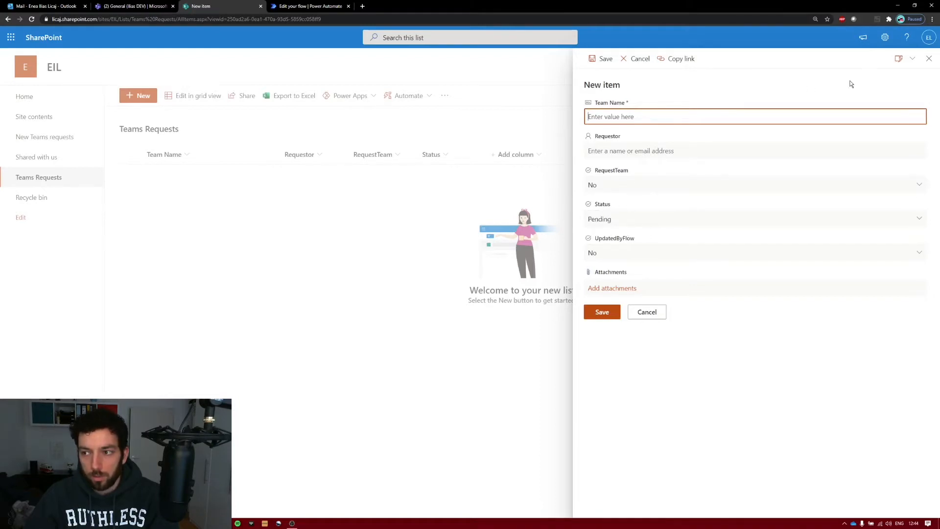
{"action": "left_click", "coordinate": [906, 65]}
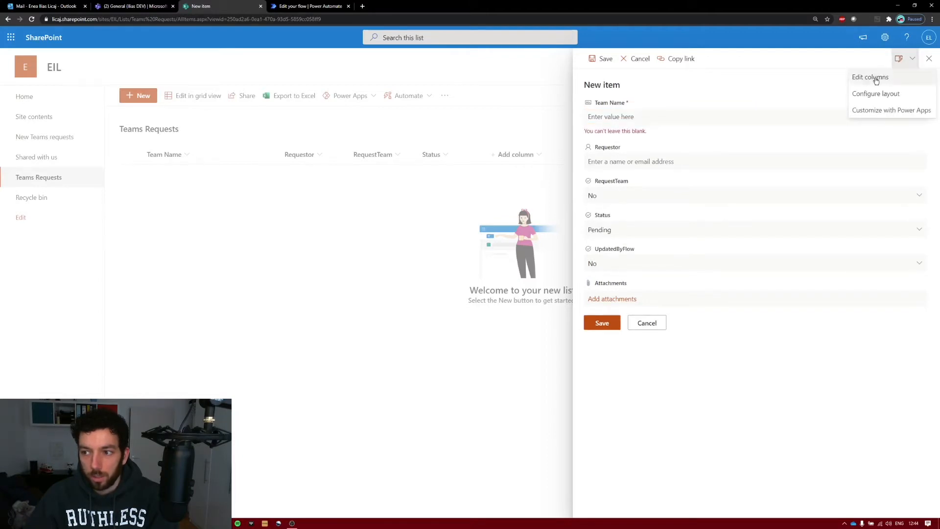
{"action": "left_click", "coordinate": [876, 80]}
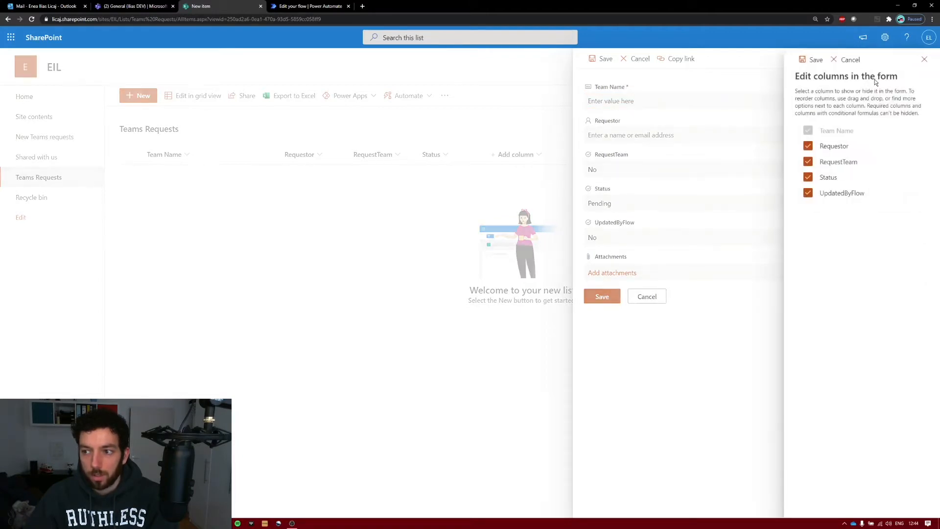
{"action": "left_click", "coordinate": [807, 192]}
{"action": "left_click", "coordinate": [826, 179]}
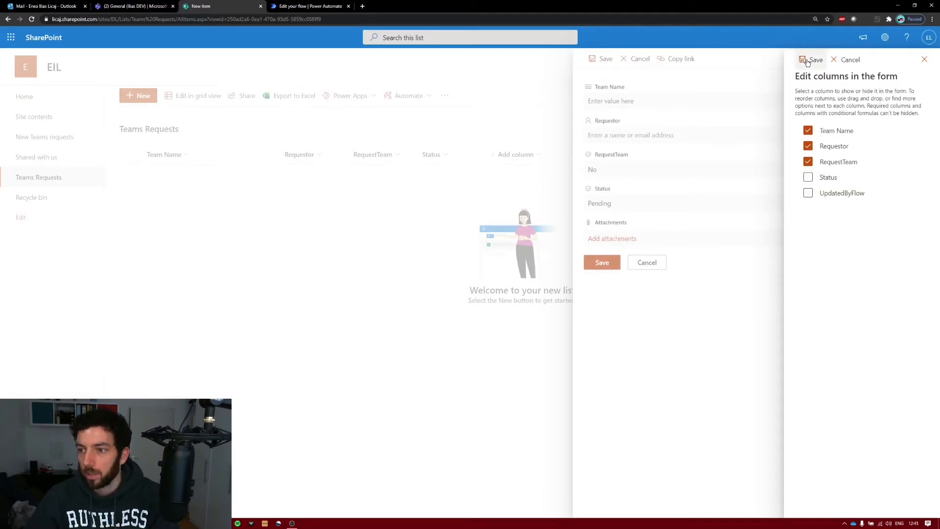
{"action": "left_click", "coordinate": [813, 59]}
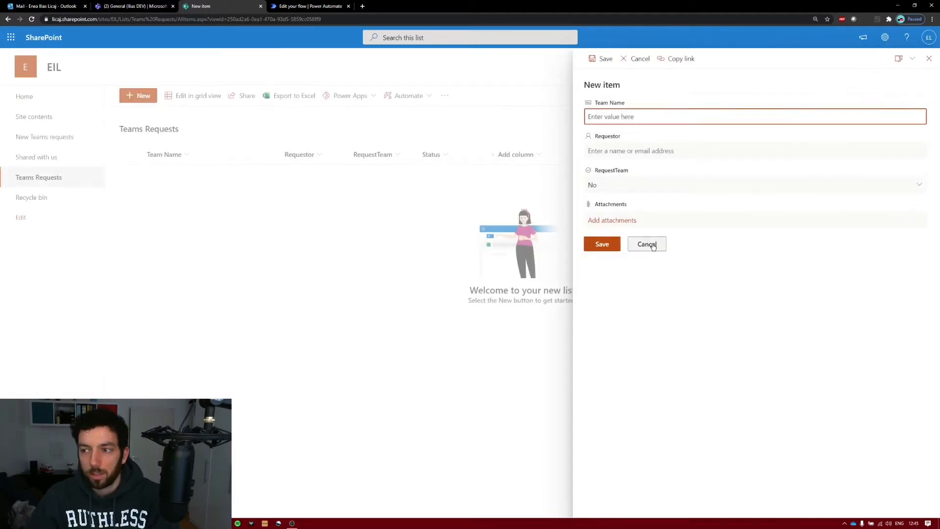
{"action": "left_click", "coordinate": [647, 243]}
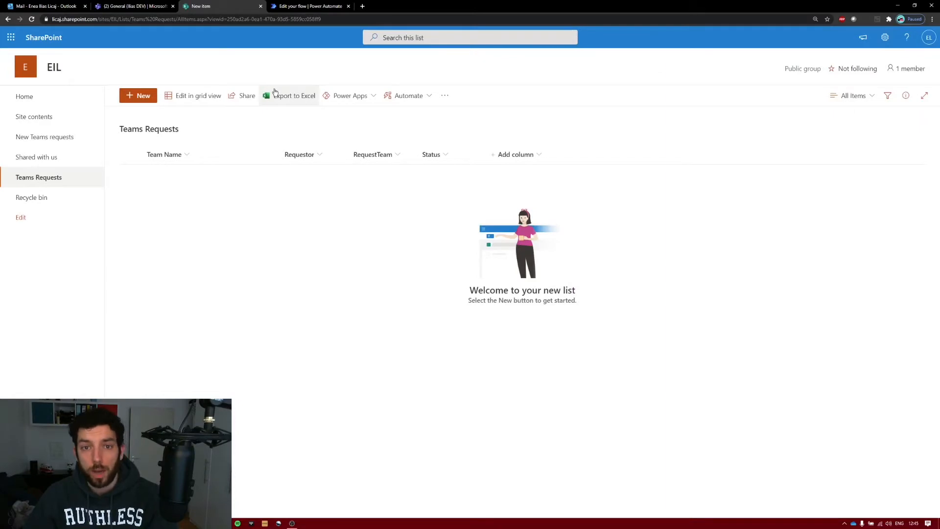
- Switch to Power Automate and create an automated cloud flow named "TeamsGenerator" with SharePoint's "When an item is created or modified" trigger
{"action": "left_click", "coordinate": [300, 6]}
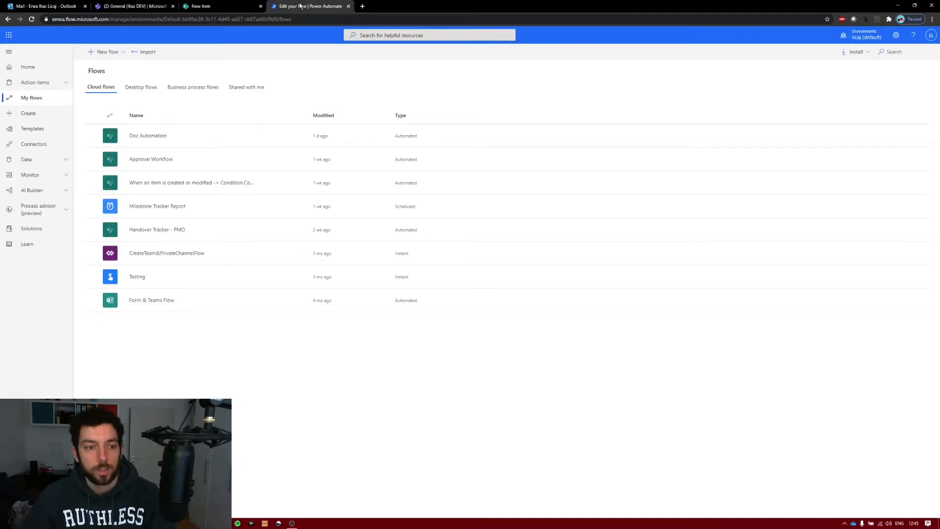
{"action": "left_click", "coordinate": [110, 54]}
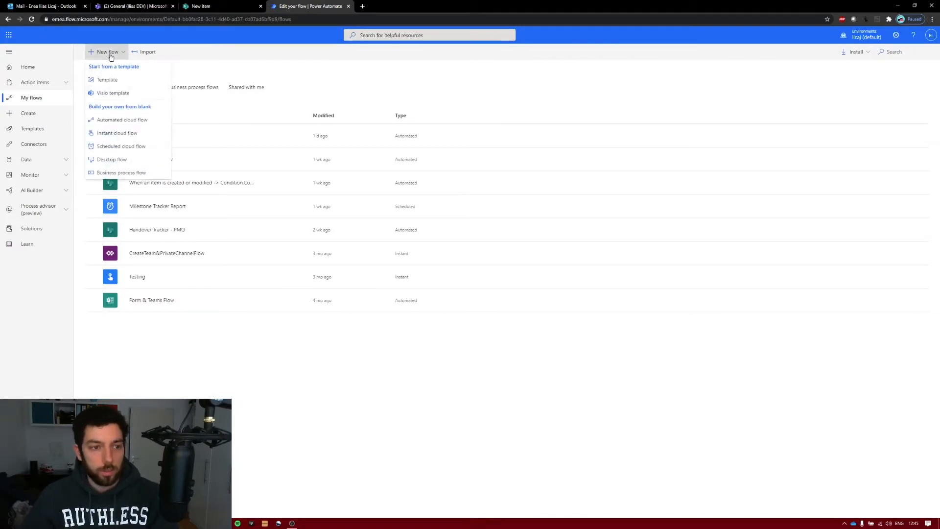
{"action": "left_click", "coordinate": [137, 122]}
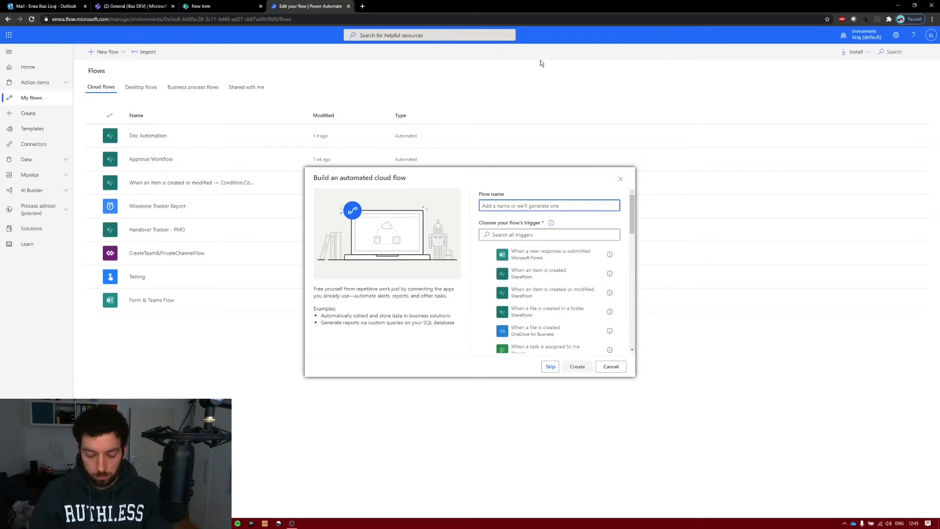
{"action": "type", "text": "Teams "}
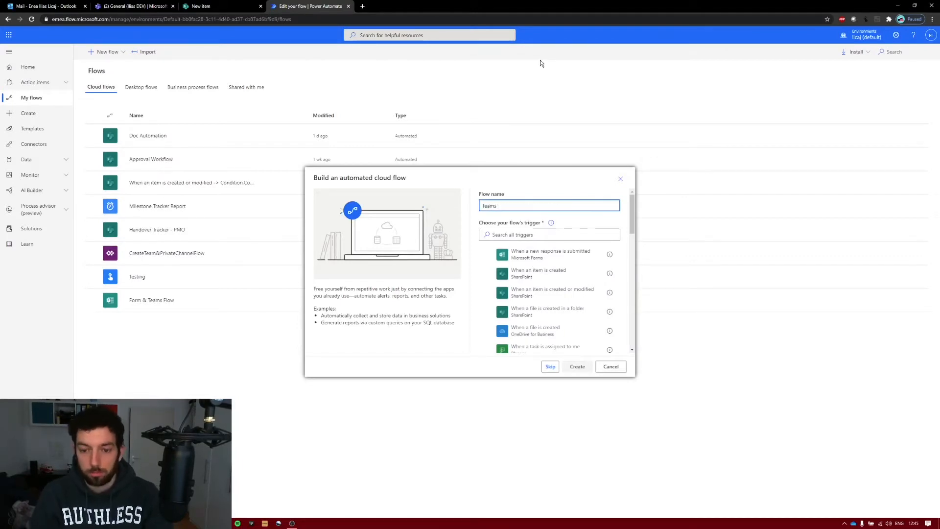
{"action": "type", "text": "Geb"}
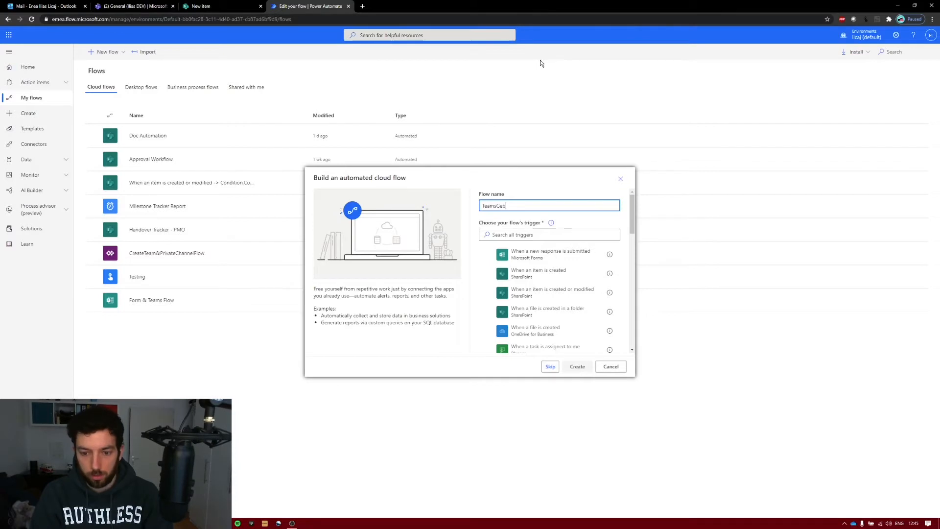
{"action": "key", "text": "BackSpace"}
{"action": "type", "text": "neratr"}
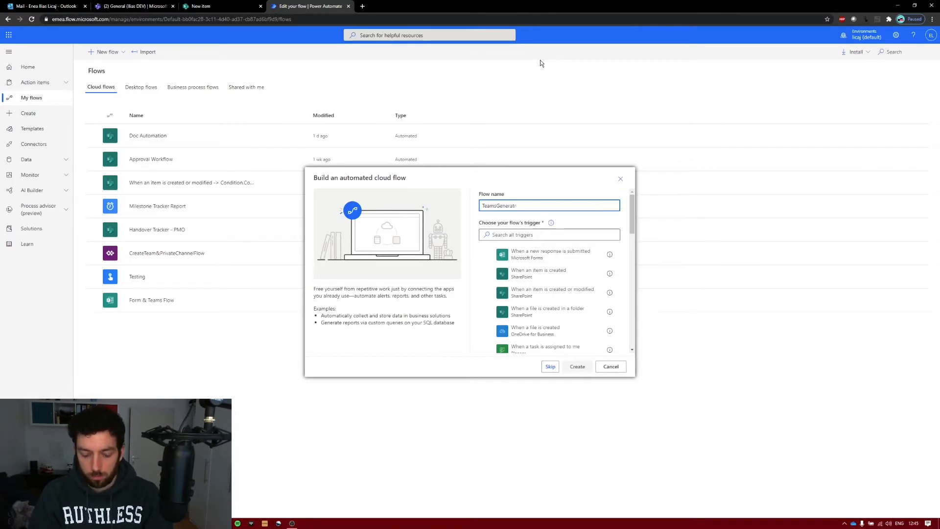
{"action": "key", "text": "BackSpace"}
{"action": "type", "text": "or"}
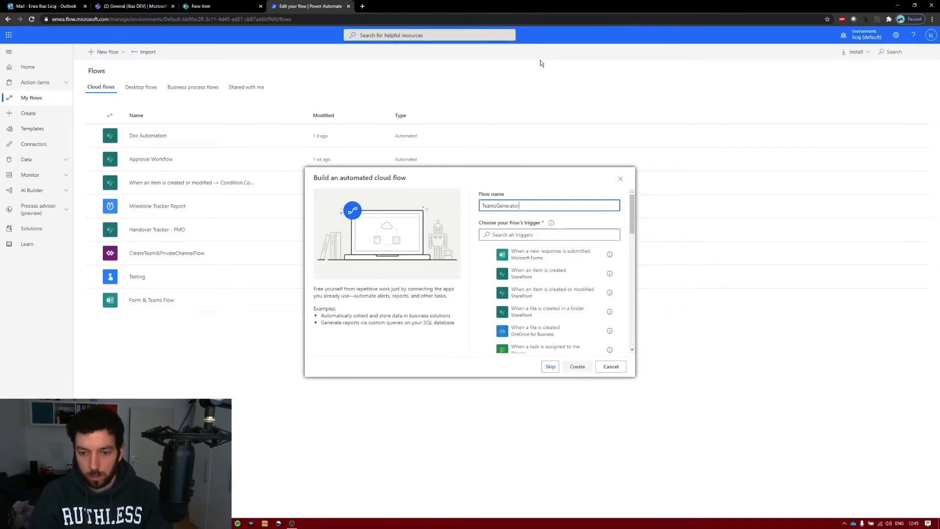
{"action": "left_click", "coordinate": [542, 294]}
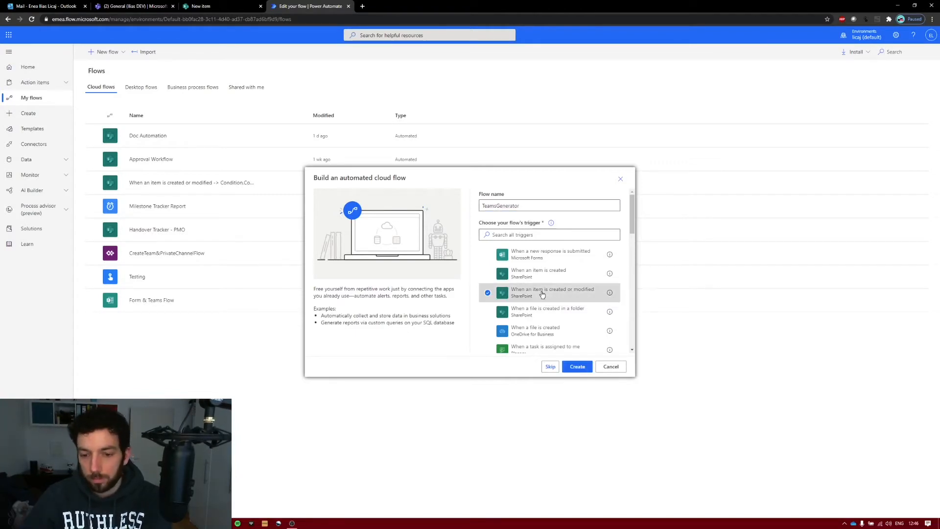
{"action": "left_click", "coordinate": [584, 368]}
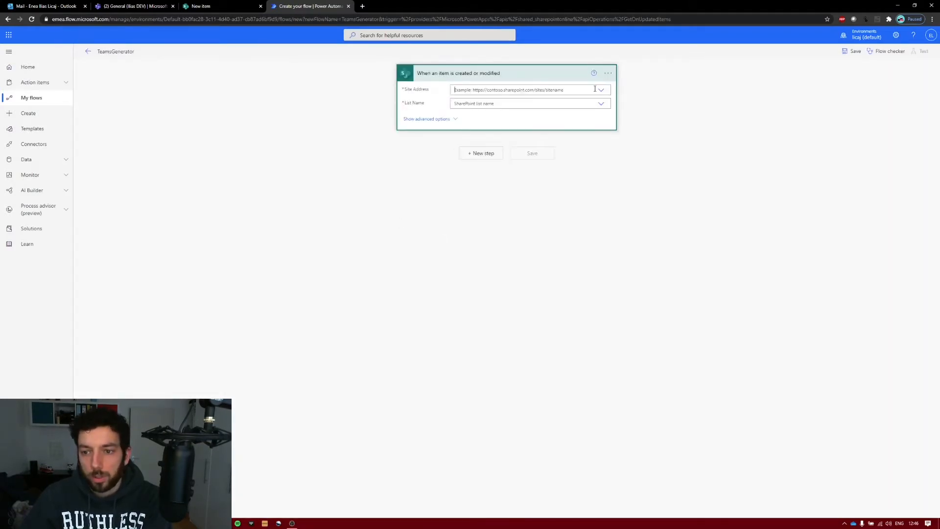
- Set the trigger's site address to the EIL site and its list name to Teams Requests
{"action": "left_click", "coordinate": [534, 91]}
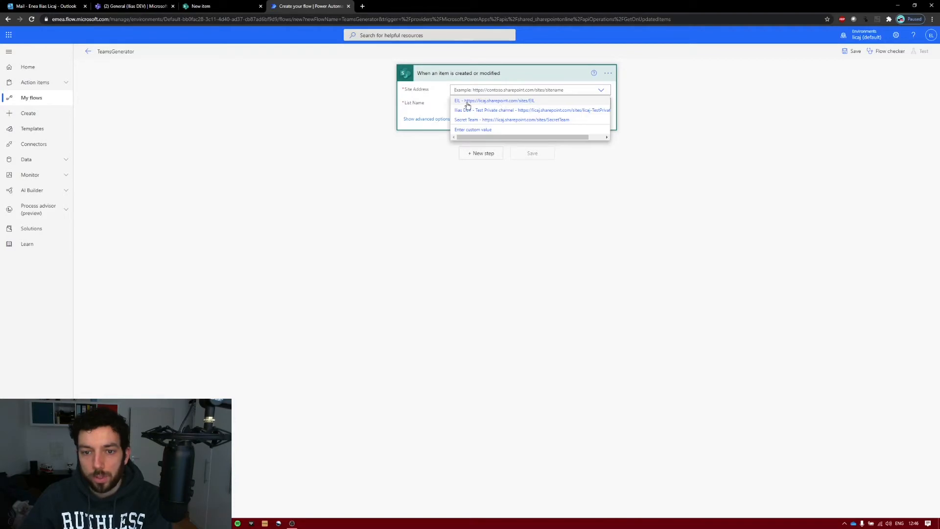
{"action": "left_click", "coordinate": [467, 101]}
{"action": "left_click", "coordinate": [601, 104]}
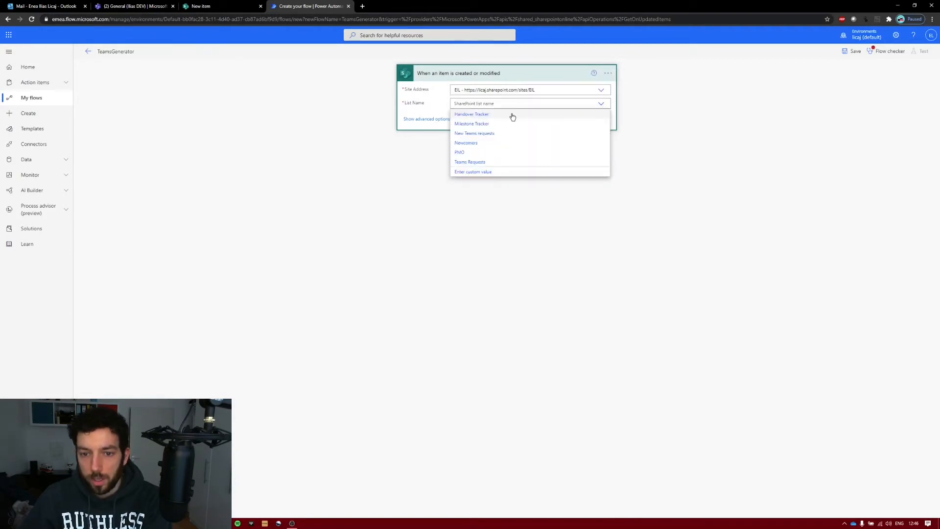
{"action": "left_click", "coordinate": [478, 161]}
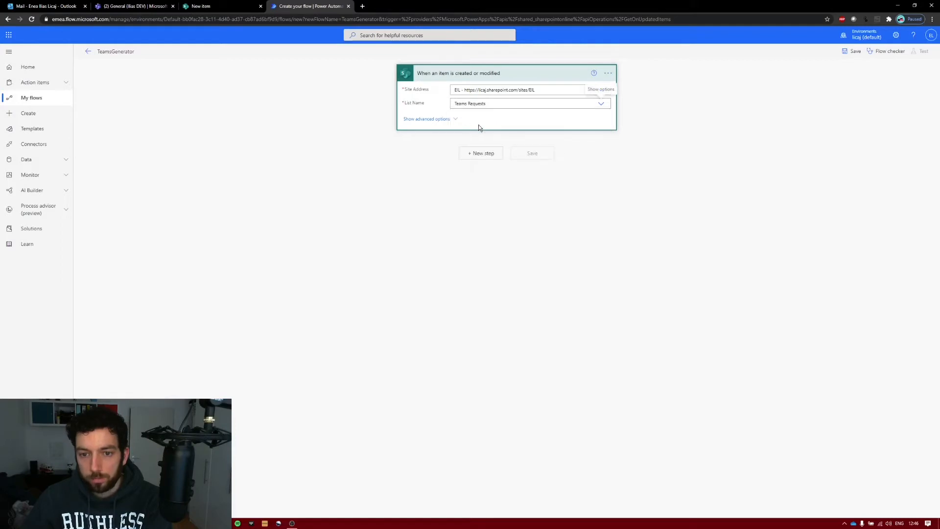
- Add a Condition control after the "When an item is created or modified" trigger
{"action": "left_click", "coordinate": [483, 154]}
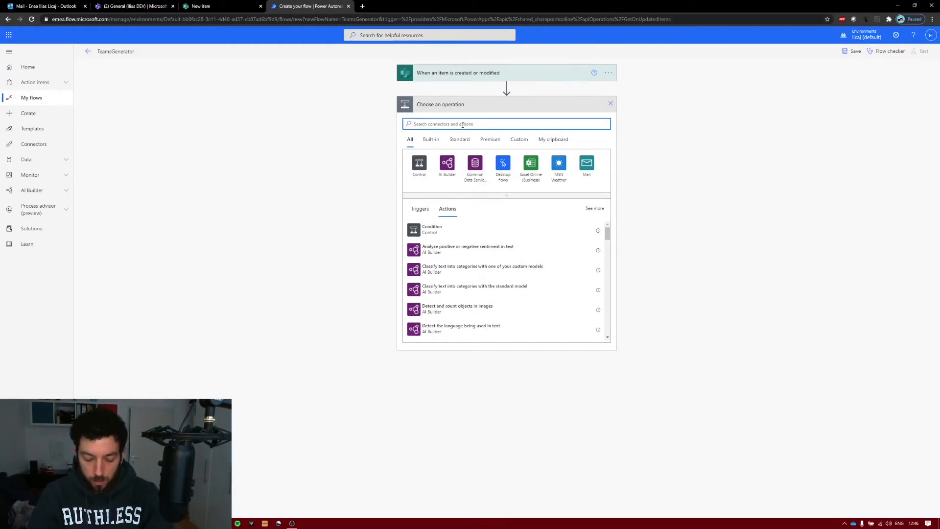
{"action": "type", "text": "condition"}
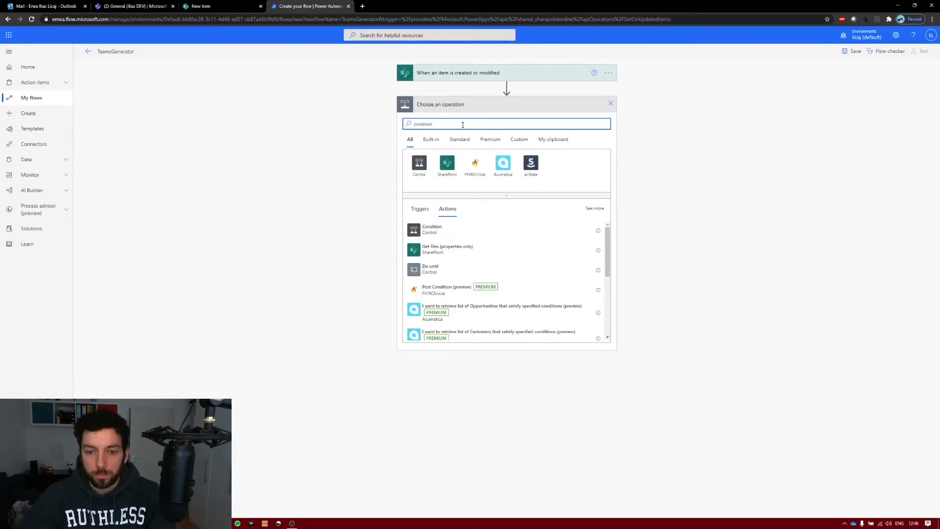
{"action": "left_click", "coordinate": [424, 231]}
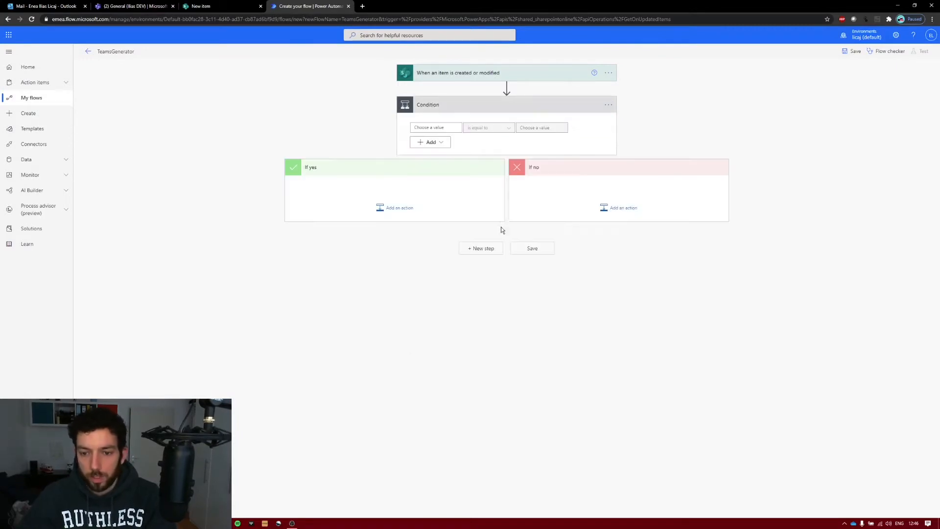
- Set the condition to check whether the trigger's UpdatedByFlow Value is equal to Yes
{"action": "left_click", "coordinate": [443, 127]}
{"action": "left_click", "coordinate": [512, 182]}
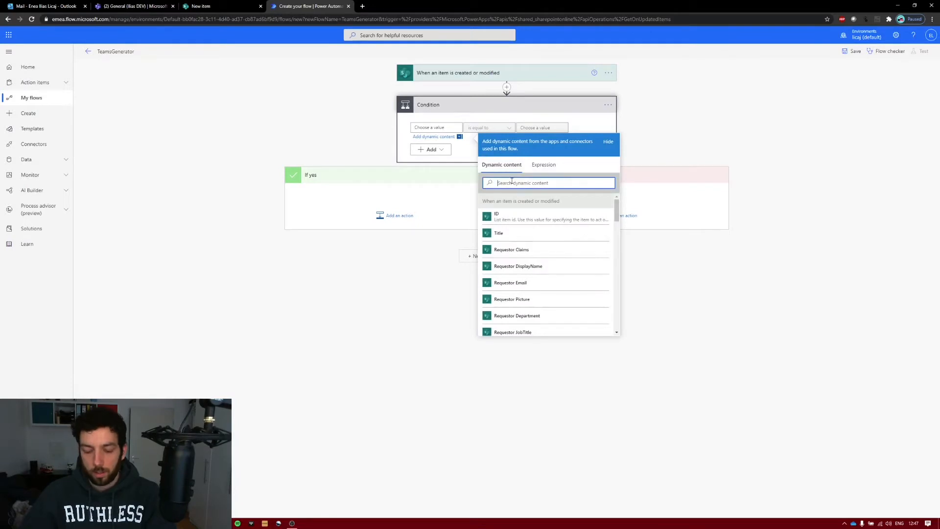
{"action": "type", "text": "update"}
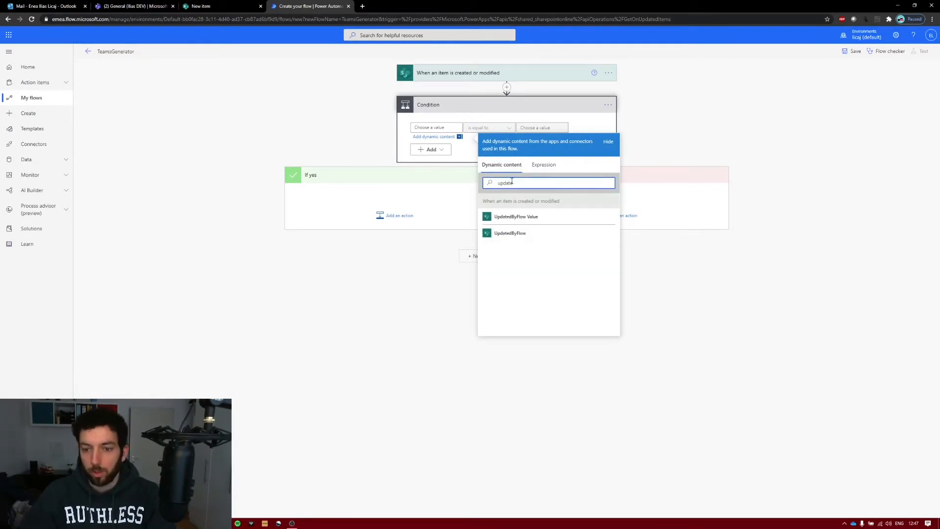
{"action": "left_click", "coordinate": [529, 217]}
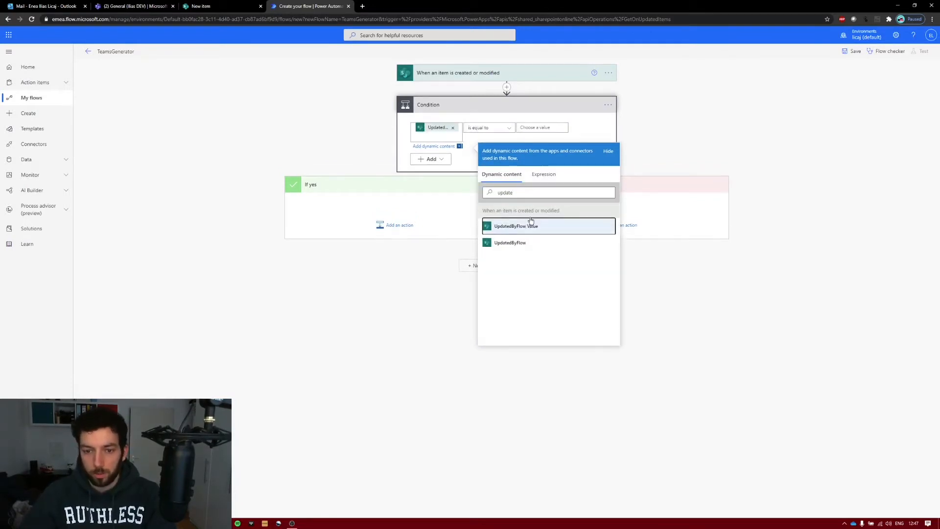
{"action": "left_click", "coordinate": [543, 128]}
{"action": "type", "text": "Yes"}
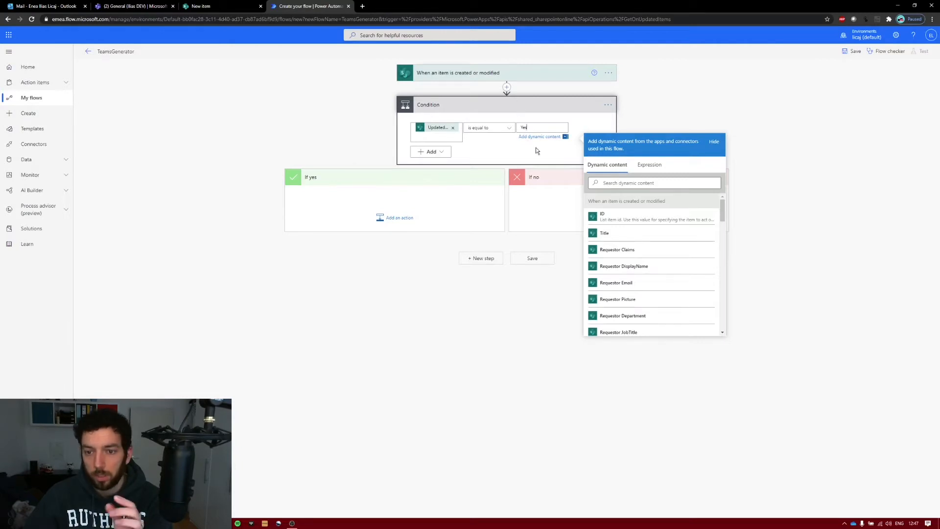
{"action": "left_click", "coordinate": [557, 206]}
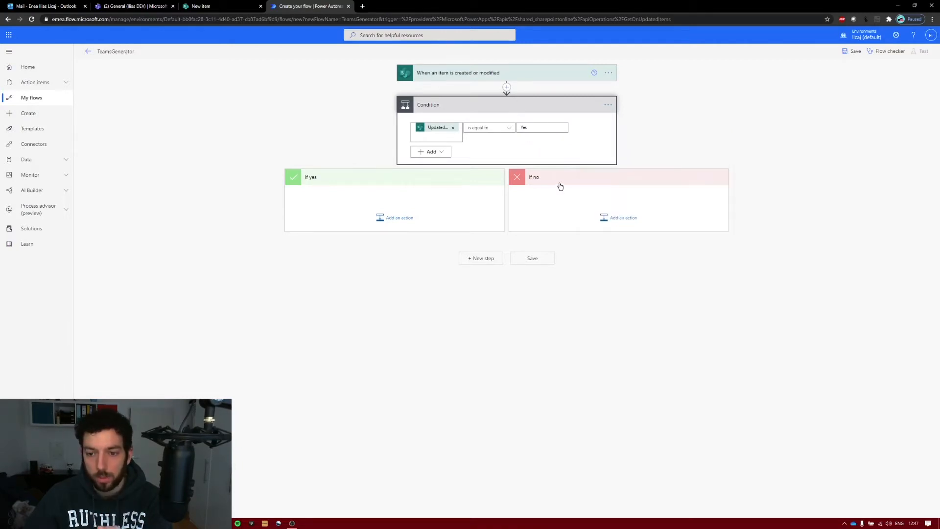
- Add a second Condition in the first condition's If no branch, checking that RequestTeam Value is equal to Yes
{"action": "left_click", "coordinate": [632, 220]}
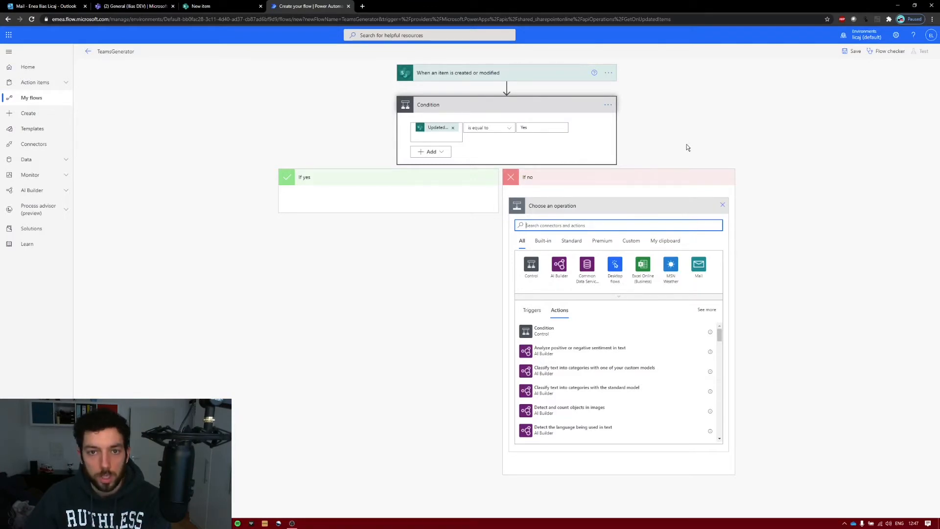
{"action": "left_click", "coordinate": [548, 331]}
{"action": "left_click", "coordinate": [566, 230]}
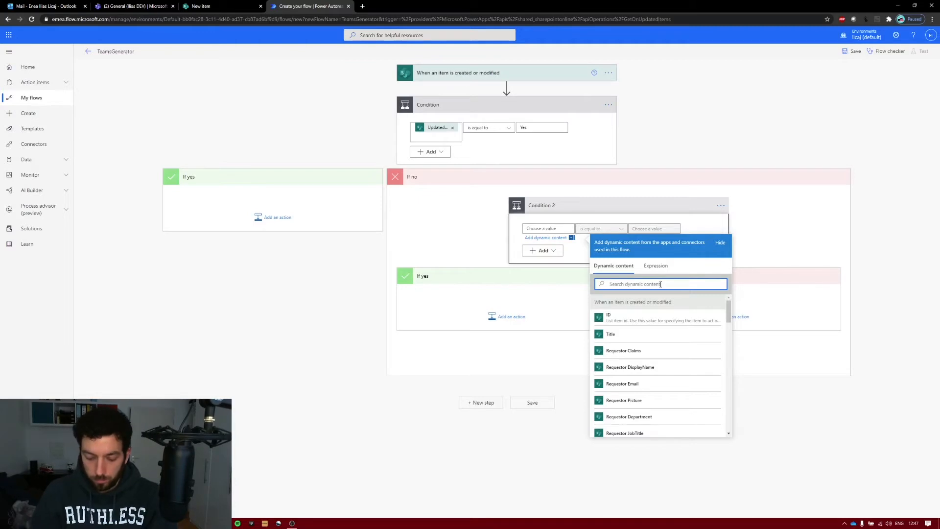
{"action": "type", "text": "Request"}
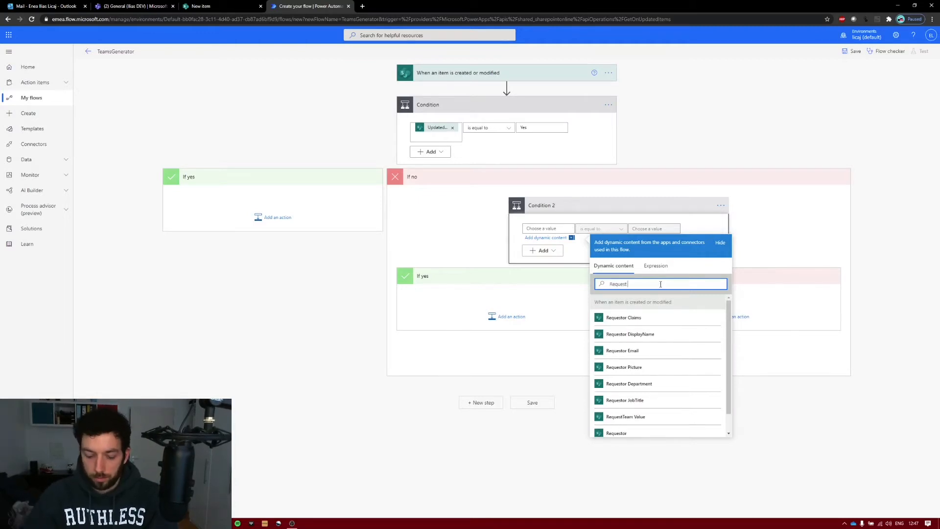
{"action": "type", "text": " tea"}
{"action": "left_click", "coordinate": [636, 325]}
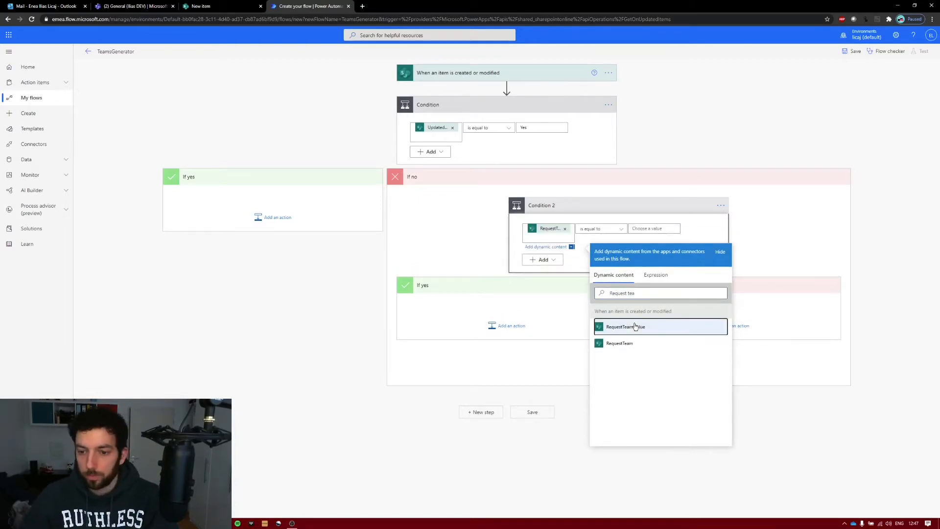
{"action": "left_click", "coordinate": [655, 228]}
{"action": "type", "text": "Yes"}
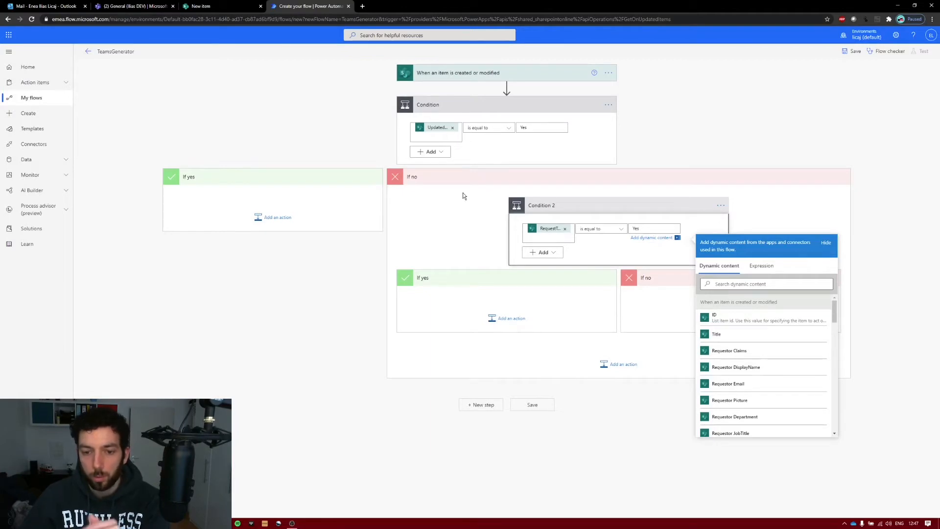
{"action": "left_click", "coordinate": [512, 316]}
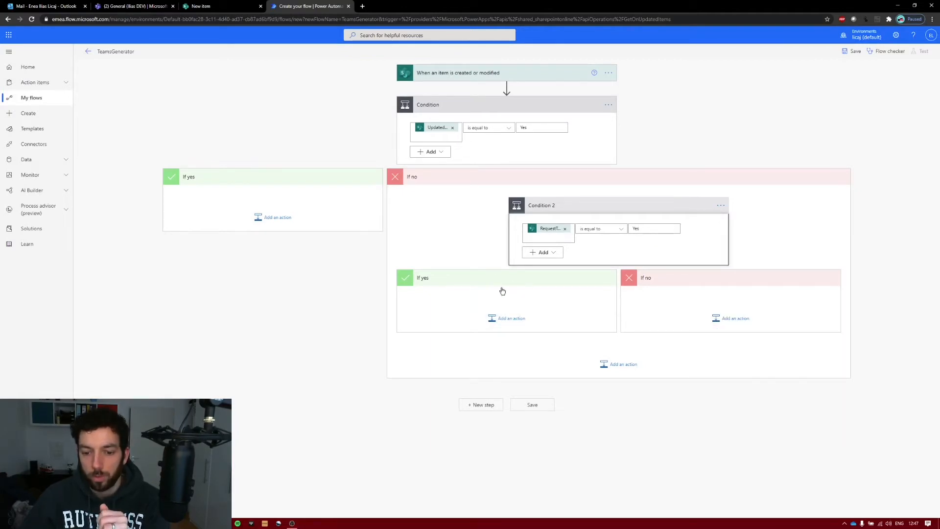
- Add a "Start and wait for an approval" action to the nested condition's If yes branch, with type "Approve/Reject - First to respond"
{"action": "left_click", "coordinate": [505, 318]}
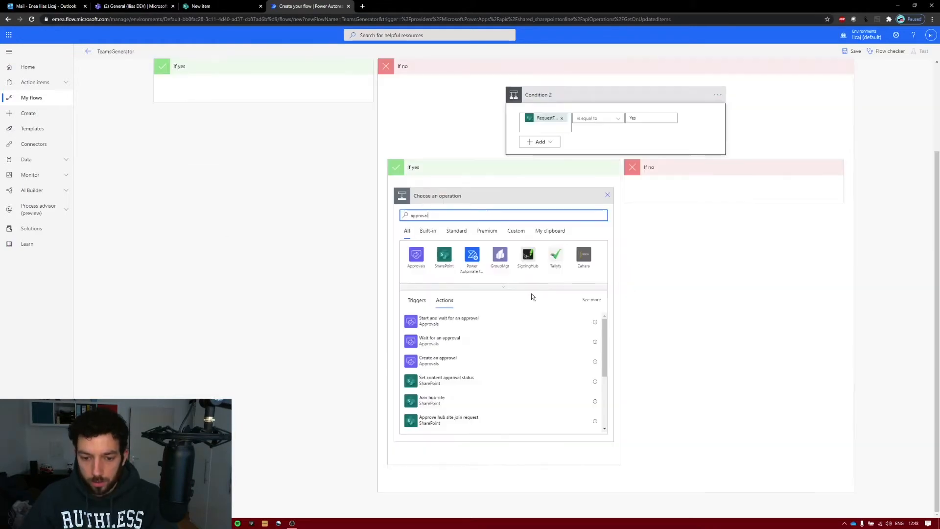
{"action": "left_click", "coordinate": [454, 327]}
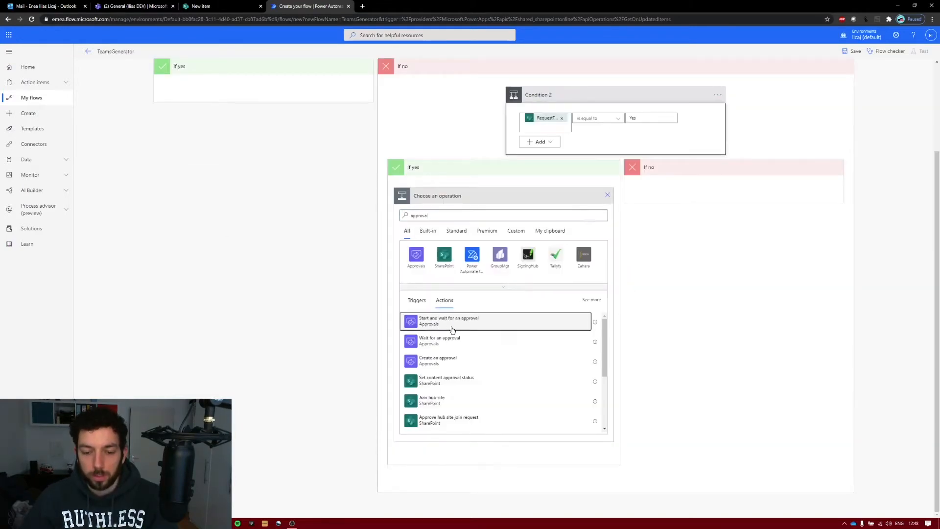
{"action": "left_click", "coordinate": [602, 324]}
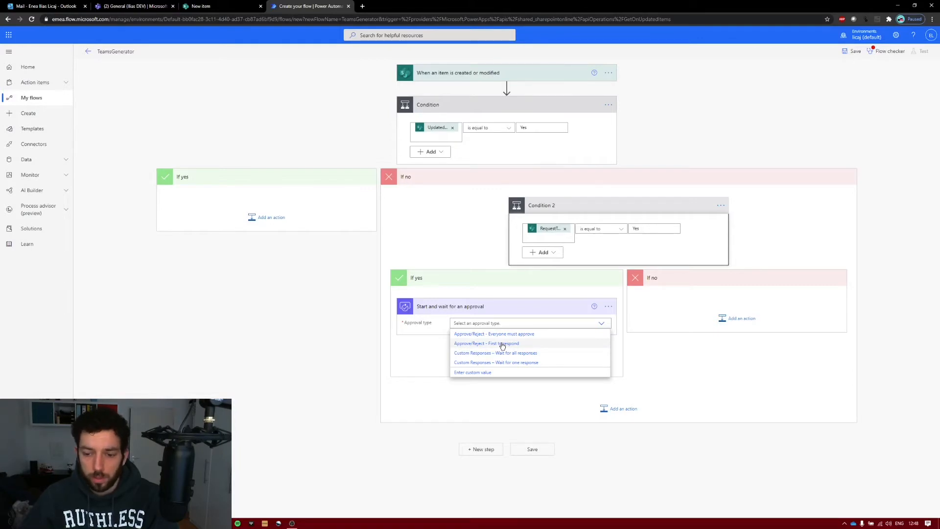
{"action": "left_click", "coordinate": [502, 345]}
- Title the approval "A new Approval Request" and assign it to the approver's account
{"action": "left_click", "coordinate": [484, 314]}
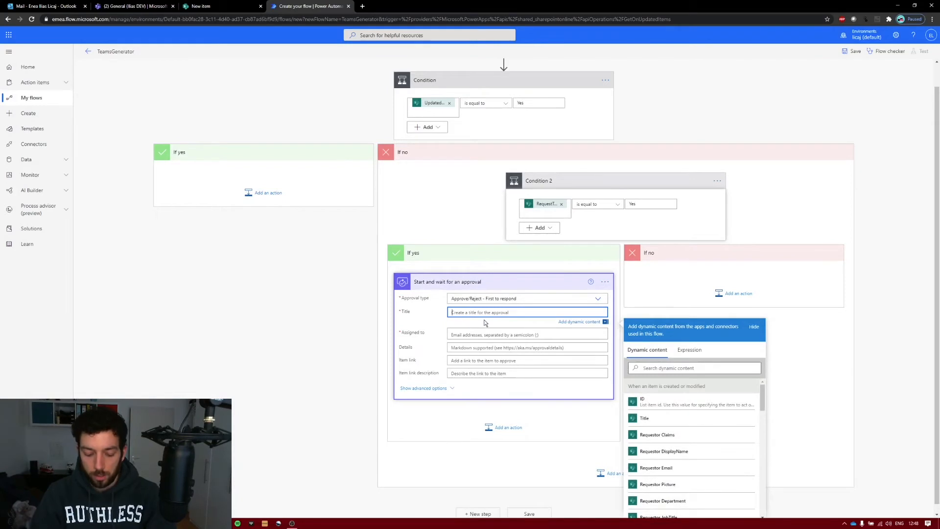
{"action": "type", "text": "A new Approval"}
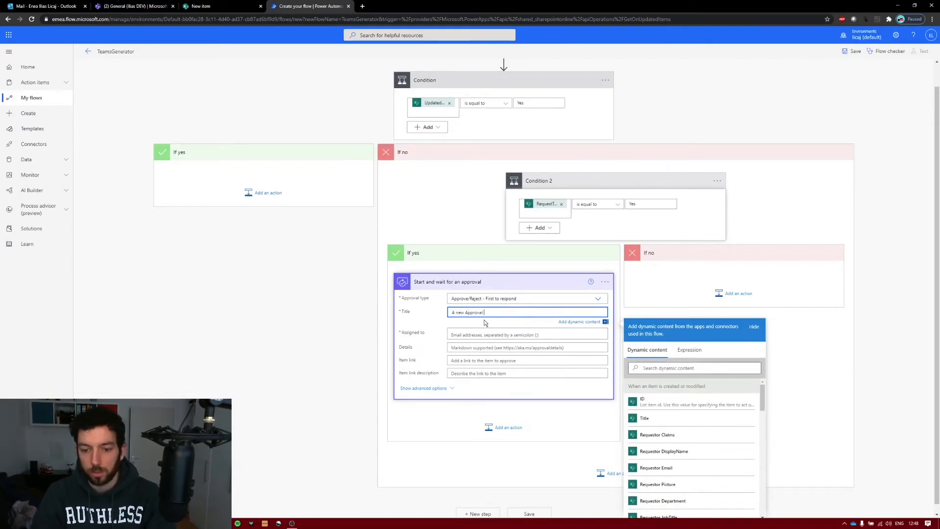
{"action": "type", "text": " Request"}
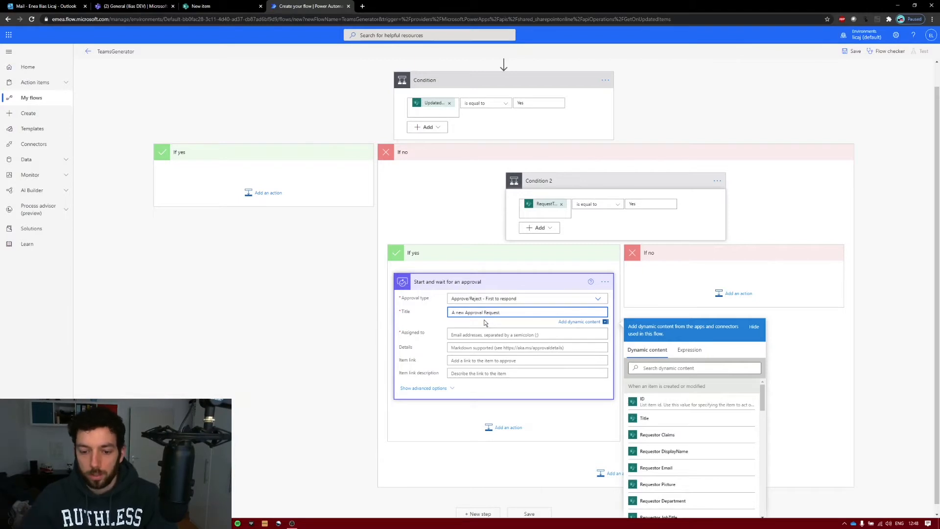
{"action": "left_click", "coordinate": [491, 332]}
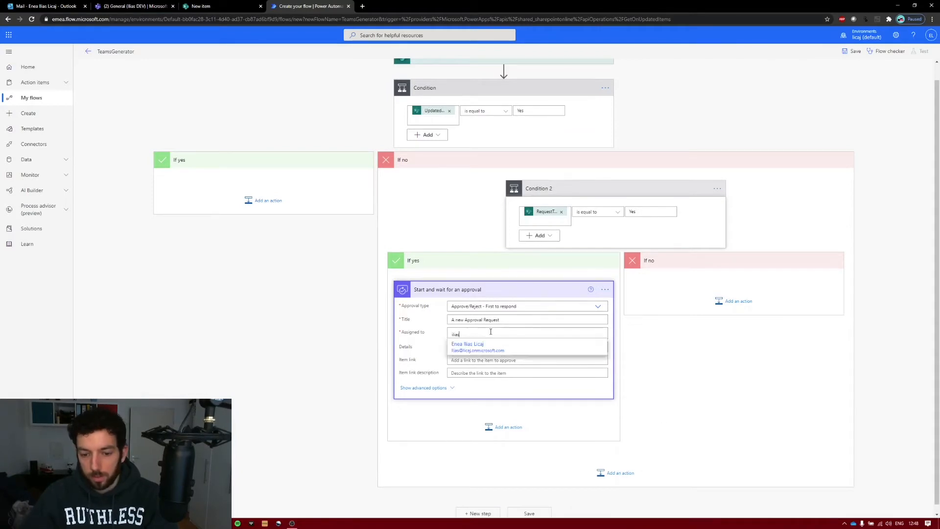
{"action": "left_click", "coordinate": [490, 349]}
{"action": "left_click", "coordinate": [492, 348]}
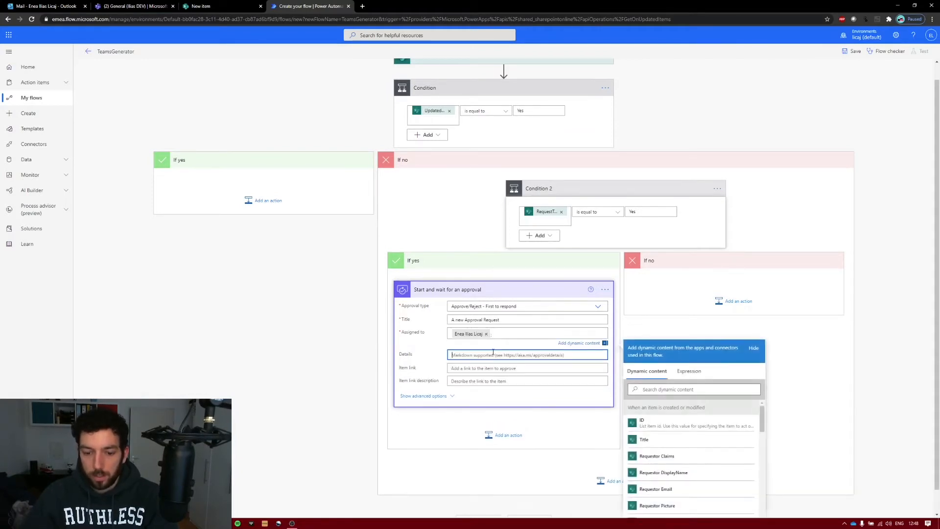
- Set the approval's item link to the trigger's "Link to item" dynamic value
{"action": "scroll", "coordinate": [493, 353], "scroll_direction": "down", "scroll_amount": 1}
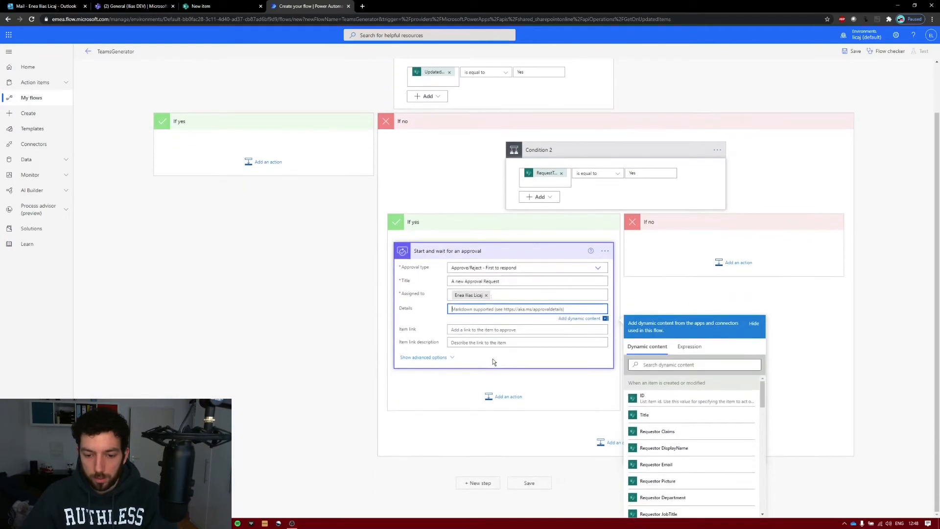
{"action": "left_click", "coordinate": [501, 330]}
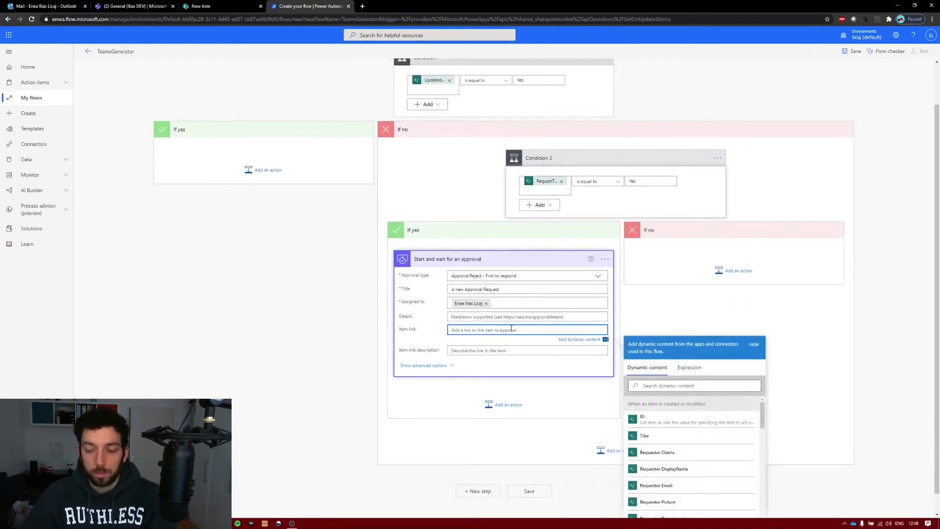
{"action": "left_click", "coordinate": [719, 387]}
{"action": "type", "text": "link"}
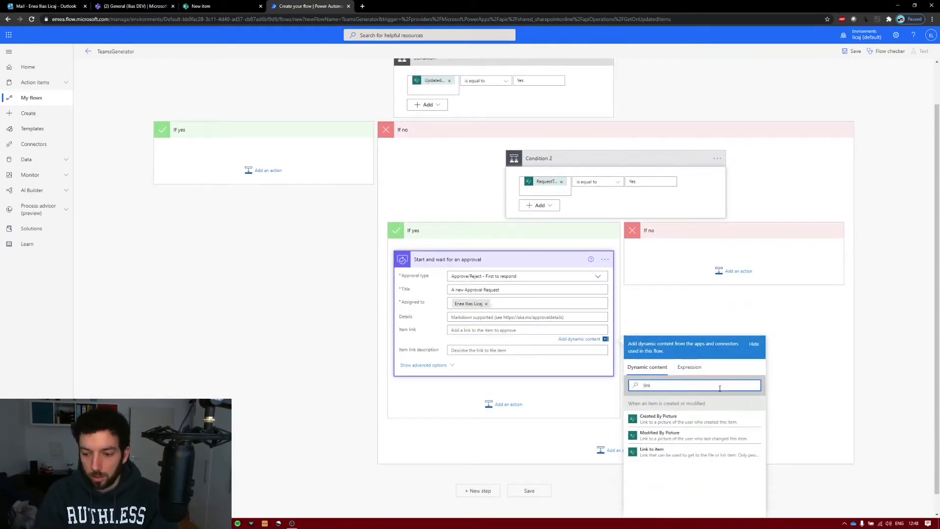
{"action": "left_click", "coordinate": [704, 452]}
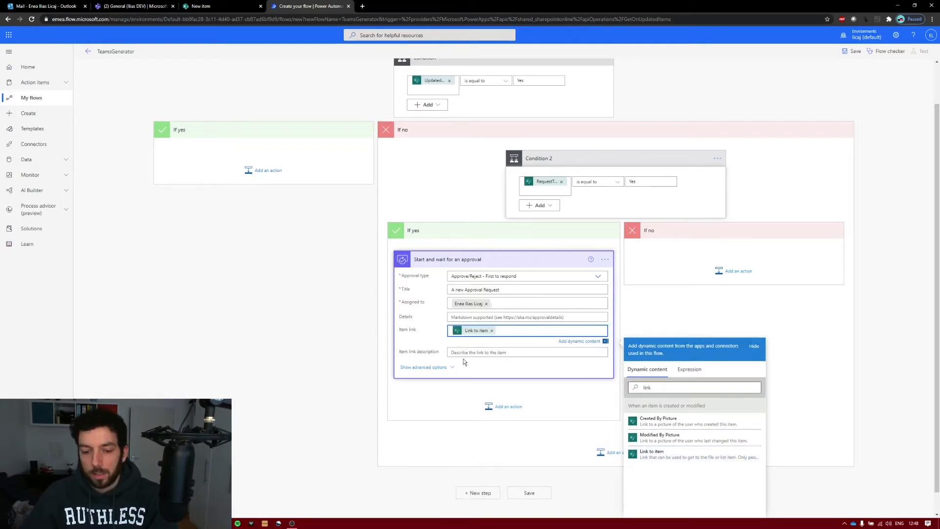
- Show the approval's advanced options and set its requestor to the Requestor Email dynamic value
{"action": "left_click", "coordinate": [451, 368]}
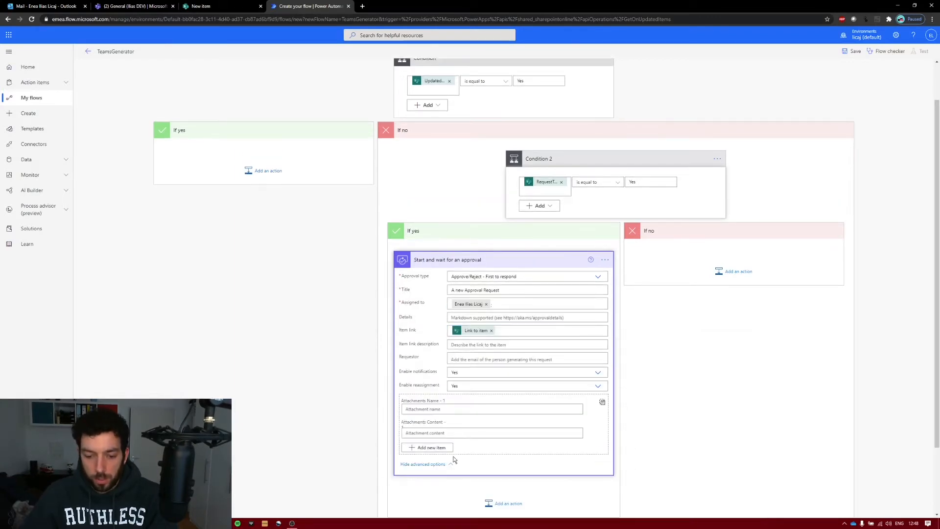
{"action": "left_click", "coordinate": [471, 359]}
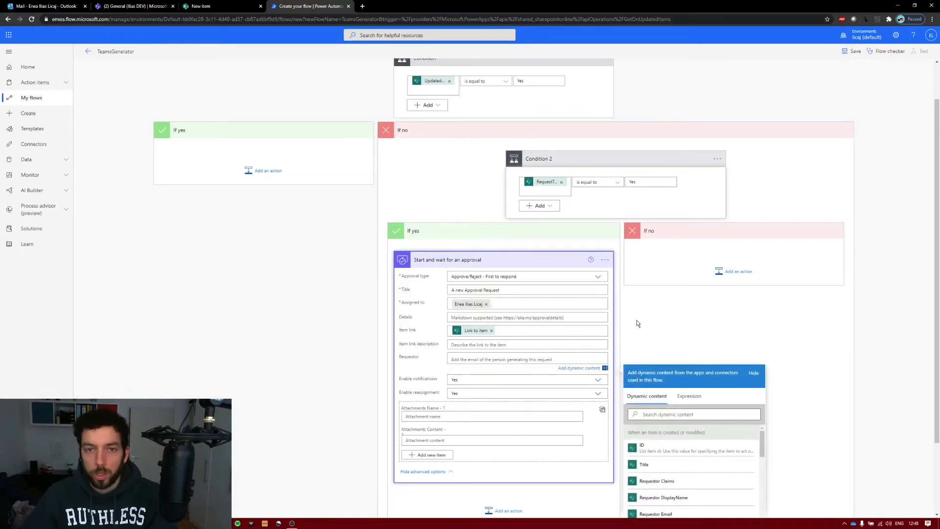
{"action": "left_click", "coordinate": [663, 414]}
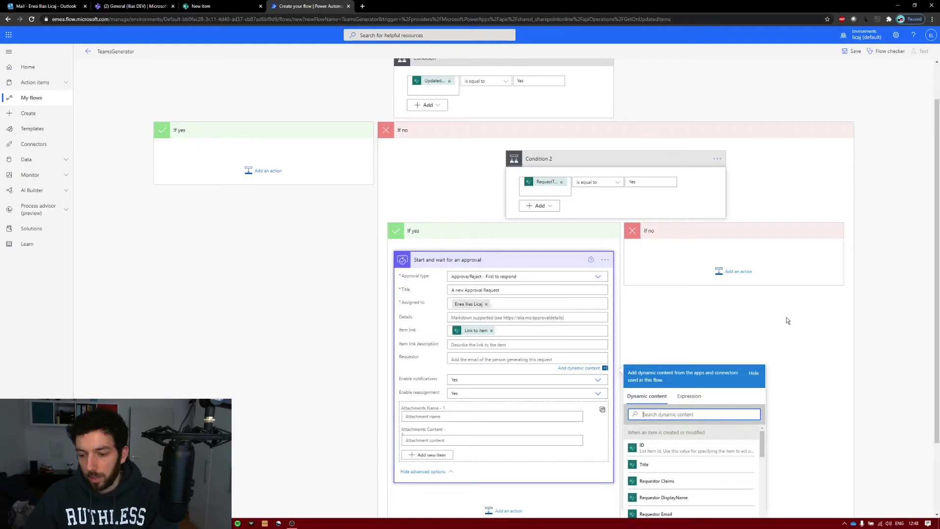
{"action": "scroll", "coordinate": [786, 319], "scroll_direction": "down", "scroll_amount": 2}
{"action": "left_click", "coordinate": [210, 6]}
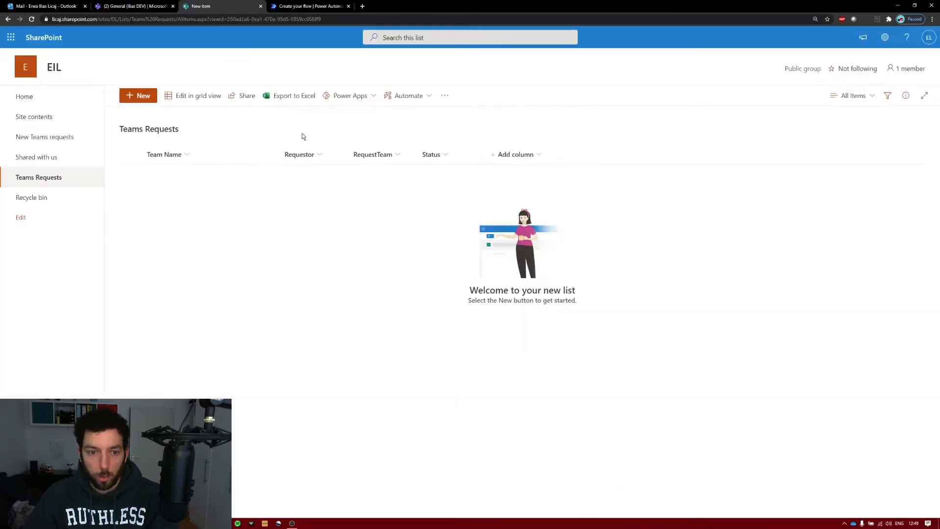
{"action": "left_click", "coordinate": [307, 6]}
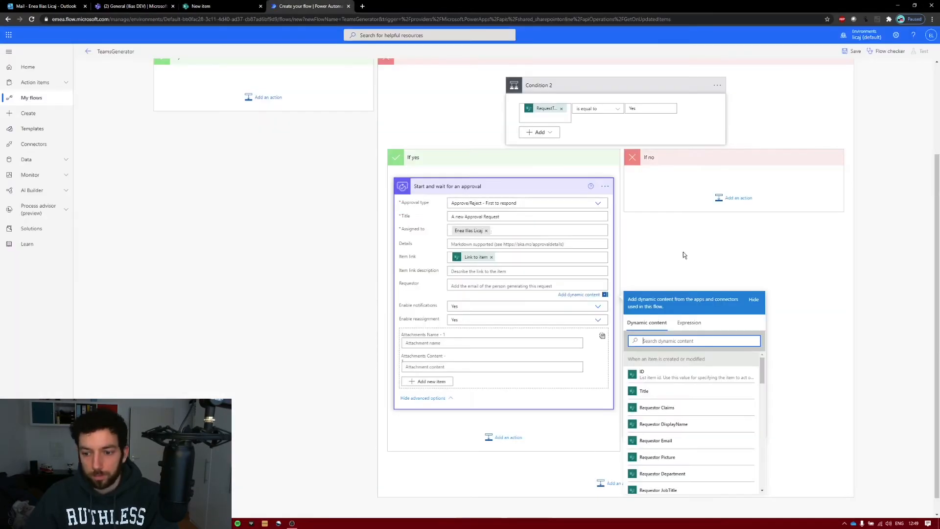
{"action": "type", "text": "requ"}
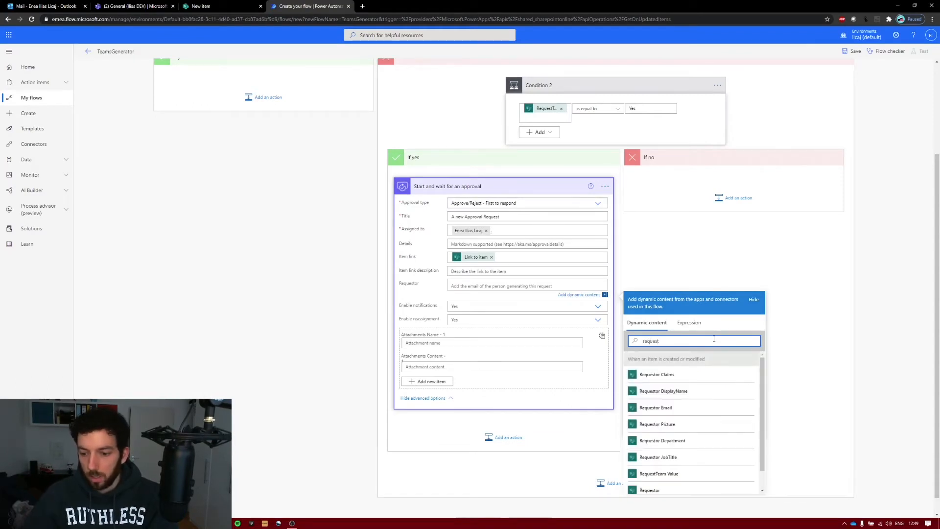
{"action": "type", "text": "est"}
{"action": "left_click", "coordinate": [683, 410]}
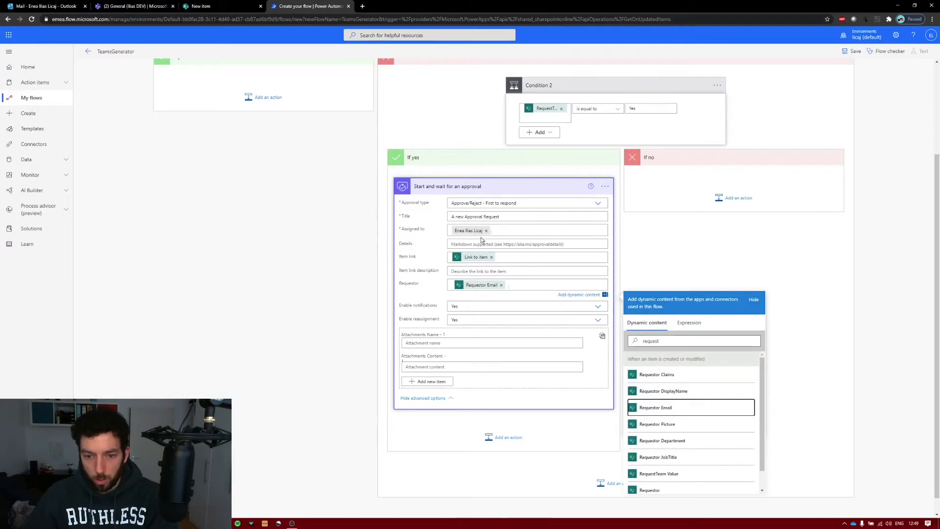
- Add a Condition after the approval action, checking that the approval's Outcome is equal to Approve
{"action": "left_click", "coordinate": [505, 437]}
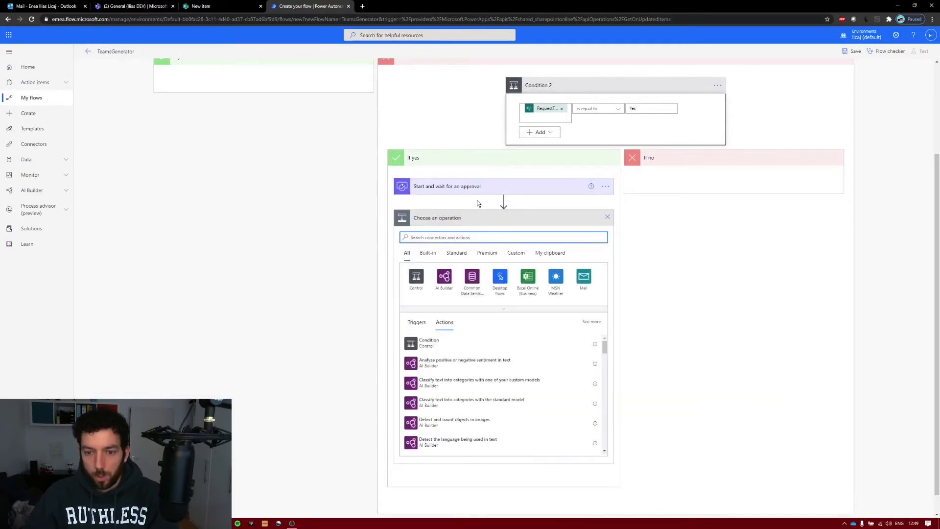
{"action": "left_click", "coordinate": [435, 345]}
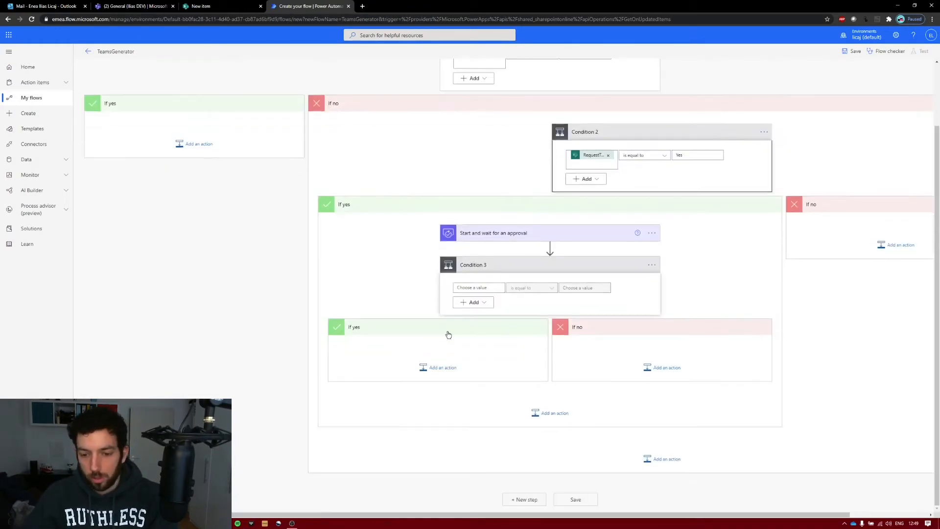
{"action": "left_click", "coordinate": [494, 289]}
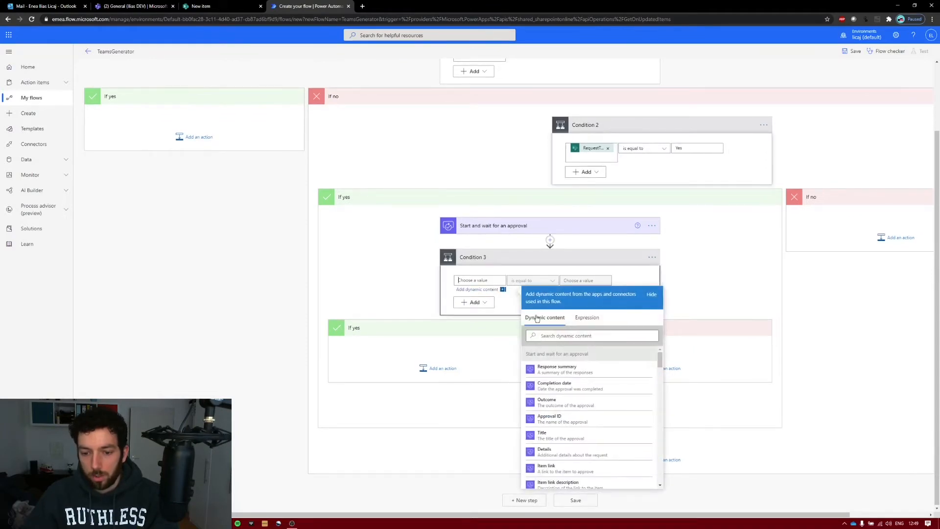
{"action": "left_click", "coordinate": [570, 412]}
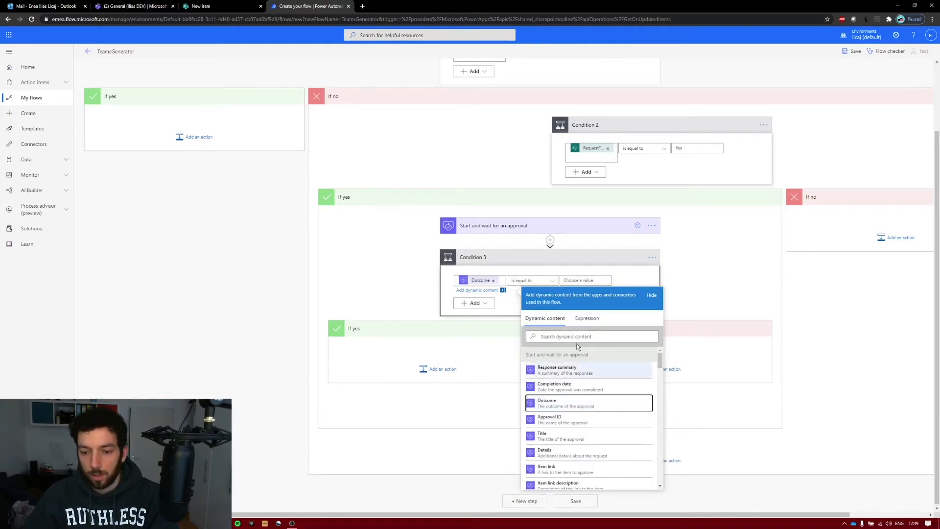
{"action": "left_click", "coordinate": [570, 281]}
{"action": "type", "text": "Approve"}
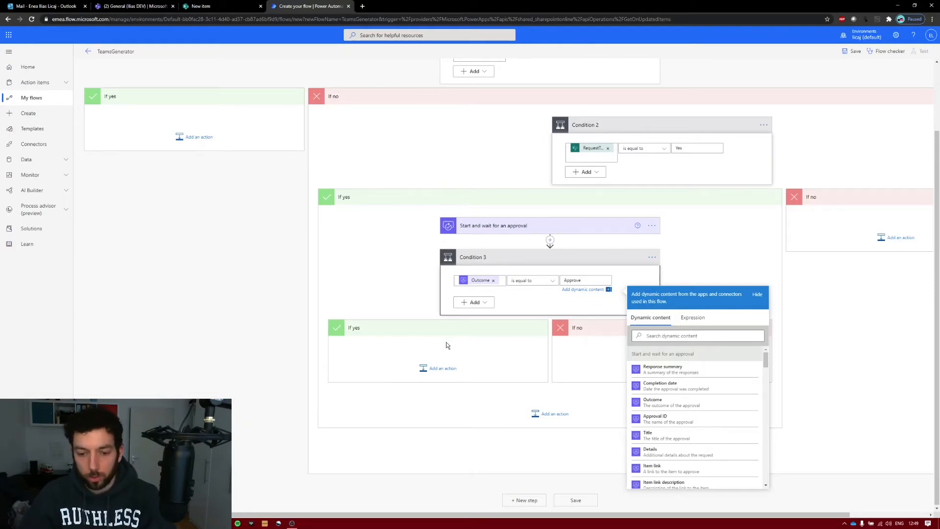
- Add a SharePoint Update item action to the If yes branch of the approval outcome condition
{"action": "left_click", "coordinate": [413, 331]}
{"action": "left_click", "coordinate": [414, 331]}
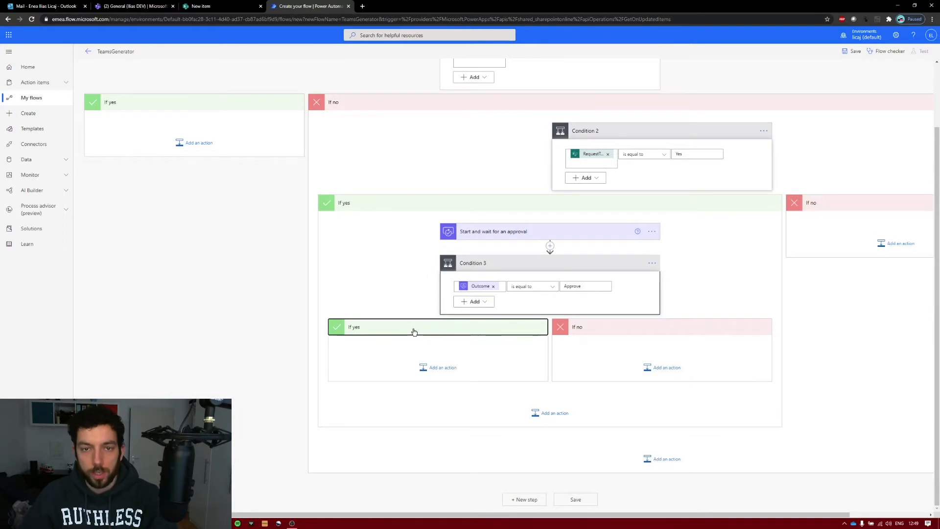
{"action": "left_click", "coordinate": [452, 376]}
{"action": "left_click", "coordinate": [452, 376]}
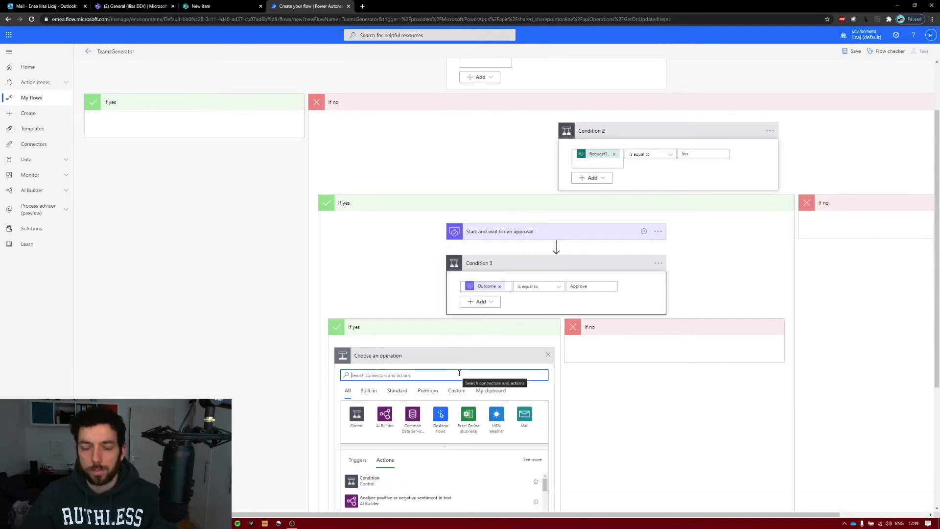
{"action": "scroll", "coordinate": [345, 286], "scroll_direction": "down", "scroll_amount": 3}
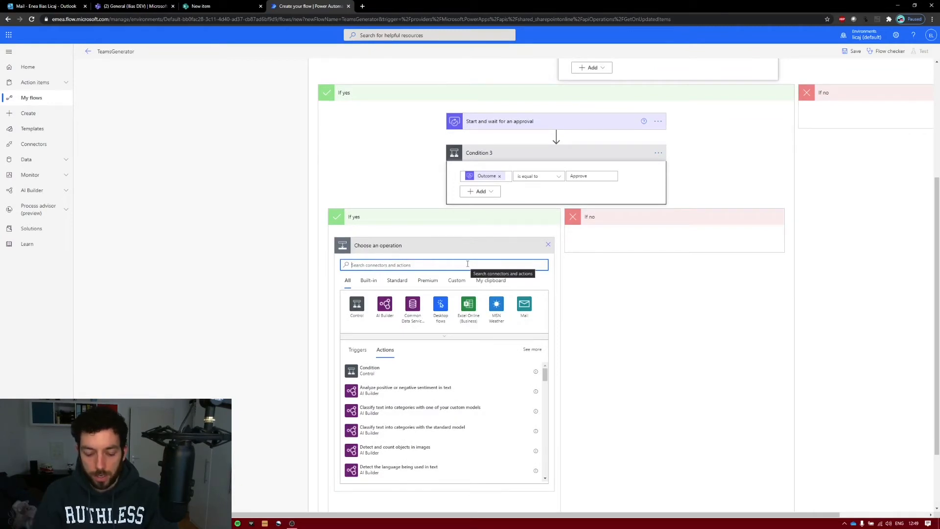
{"action": "type", "text": "update th"}
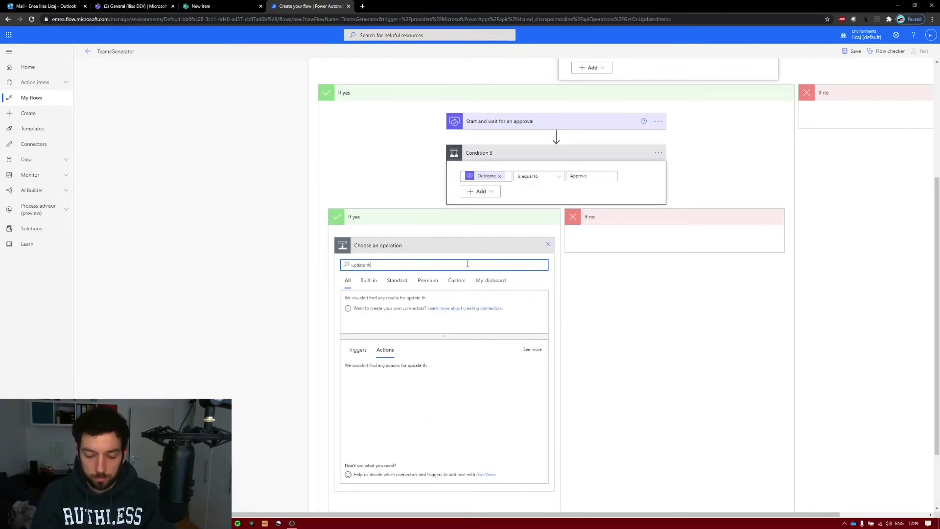
{"action": "type", "text": "e item"}
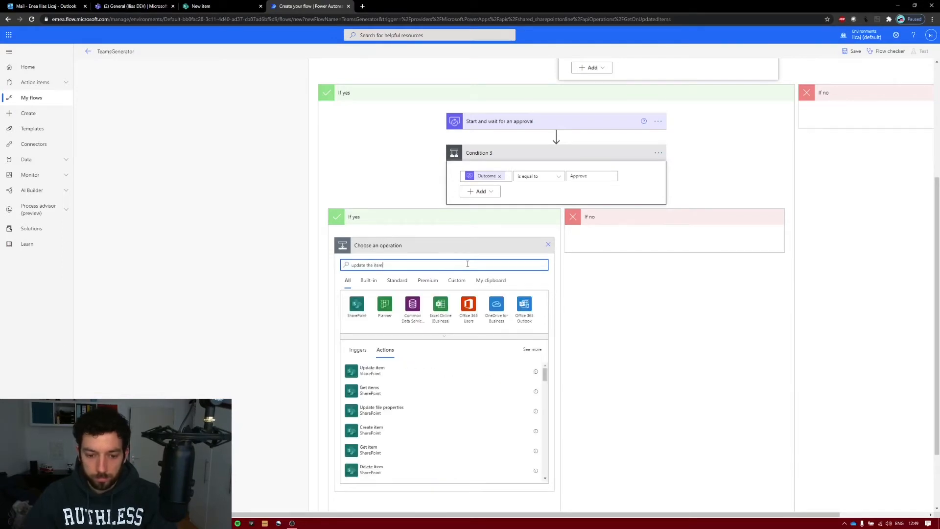
{"action": "left_click", "coordinate": [399, 373]}
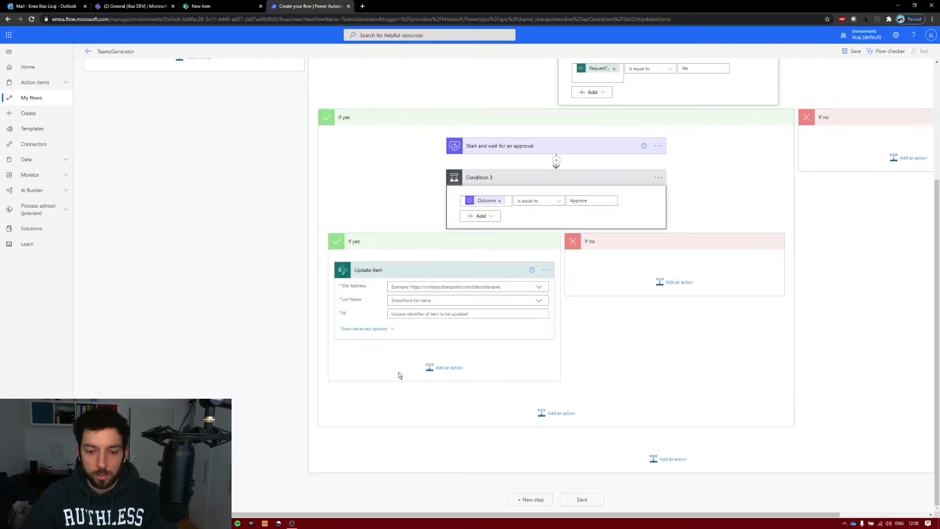
- Point the Update item action at the EIL site's Teams Requests list and set its Id to the trigger's ID dynamic value
{"action": "left_click", "coordinate": [538, 286]}
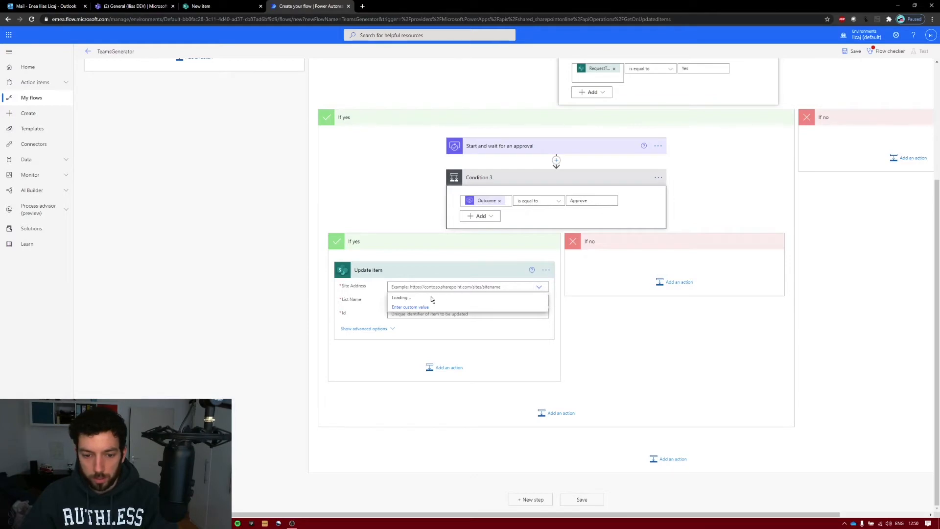
{"action": "left_click", "coordinate": [411, 298]}
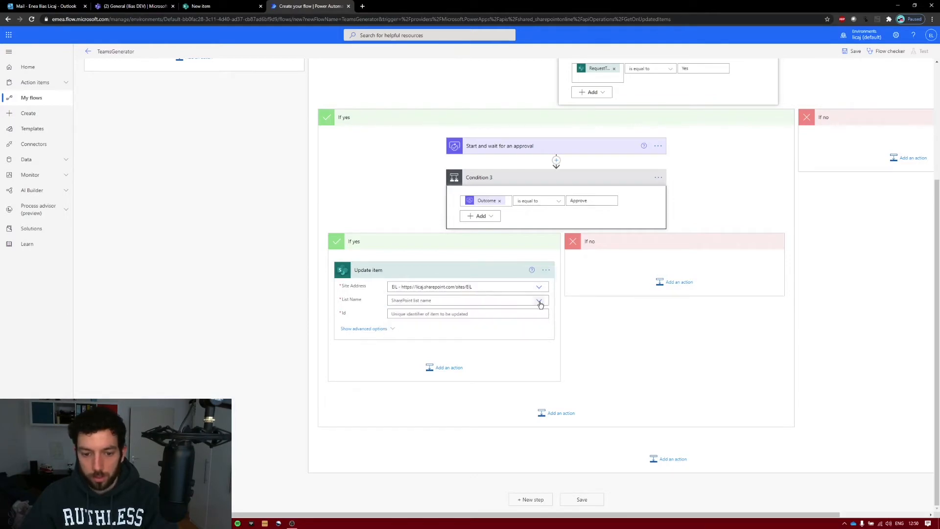
{"action": "left_click", "coordinate": [539, 301]}
{"action": "left_click", "coordinate": [407, 359]}
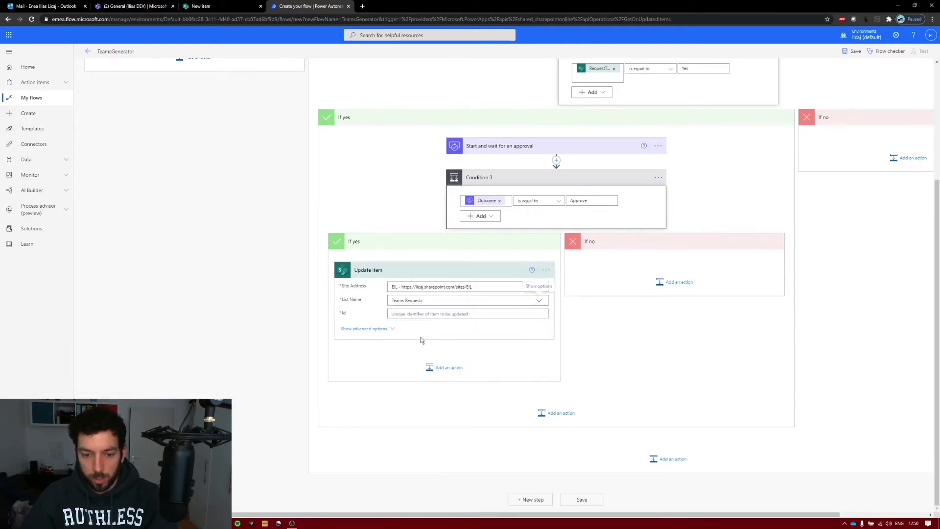
{"action": "left_click", "coordinate": [454, 313]}
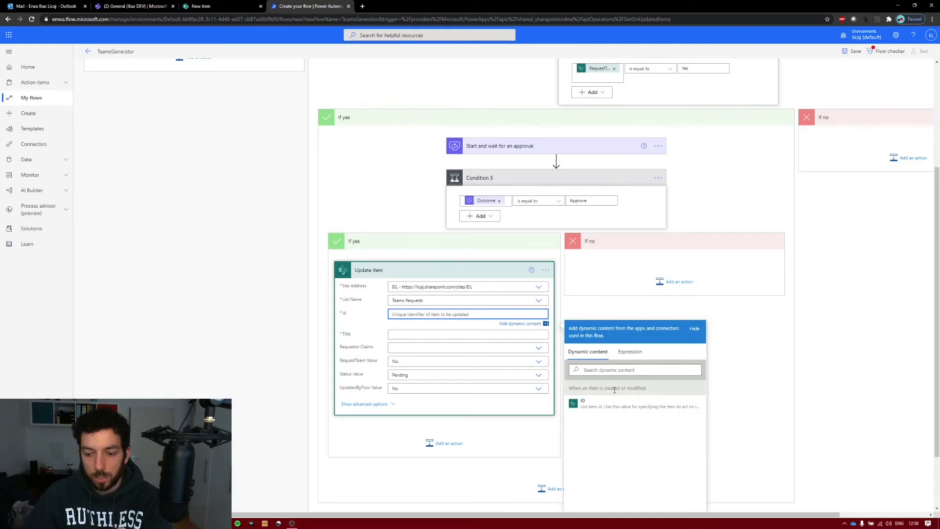
{"action": "left_click", "coordinate": [614, 403]}
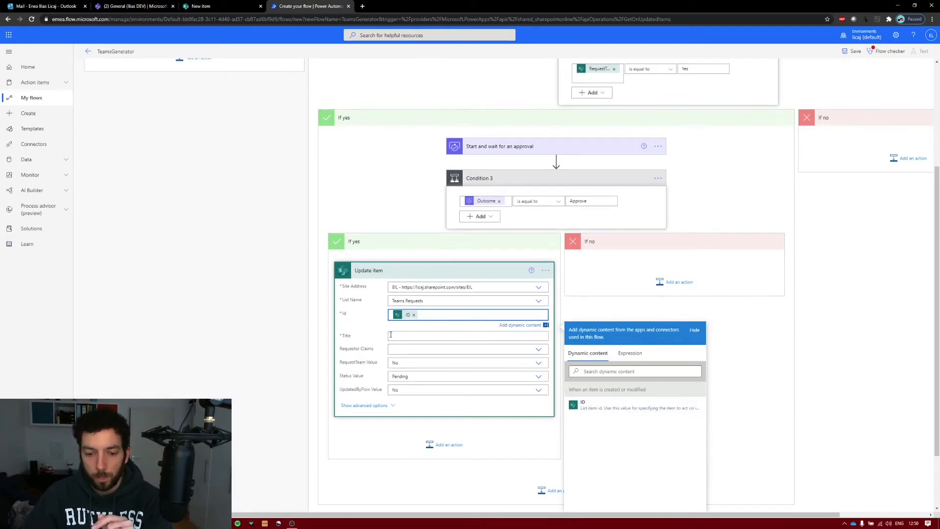
- Check the Team Name column in the SharePoint list, and set the Update item's Title to the trigger's Title dynamic value
{"action": "left_click", "coordinate": [411, 337]}
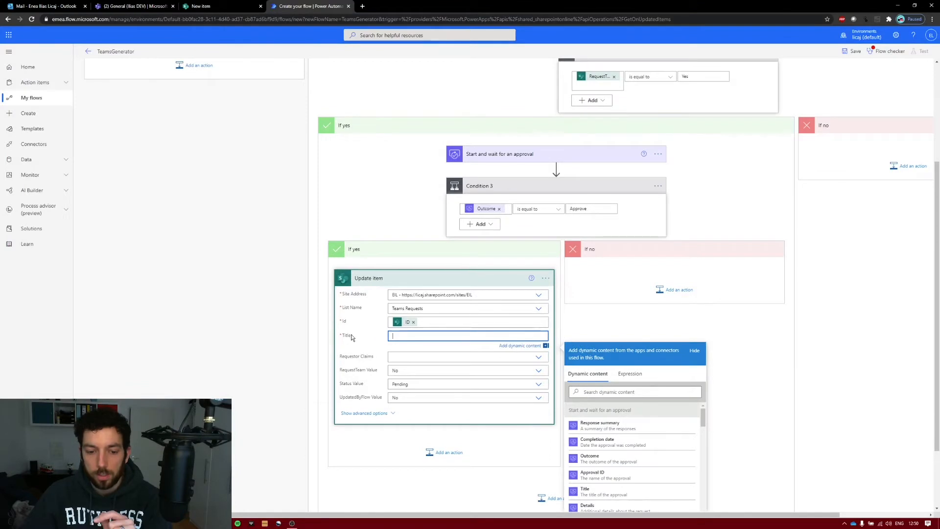
{"action": "left_click", "coordinate": [206, 6]}
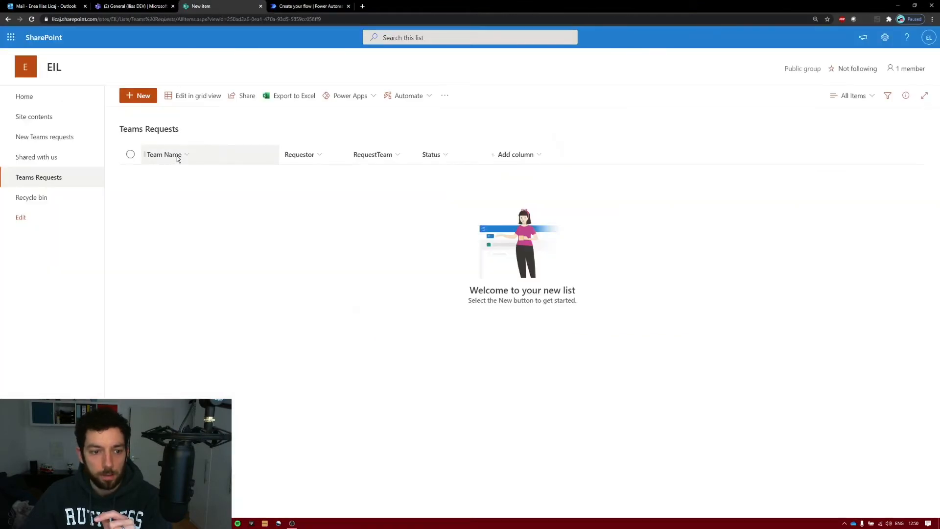
{"action": "left_click", "coordinate": [325, 6]}
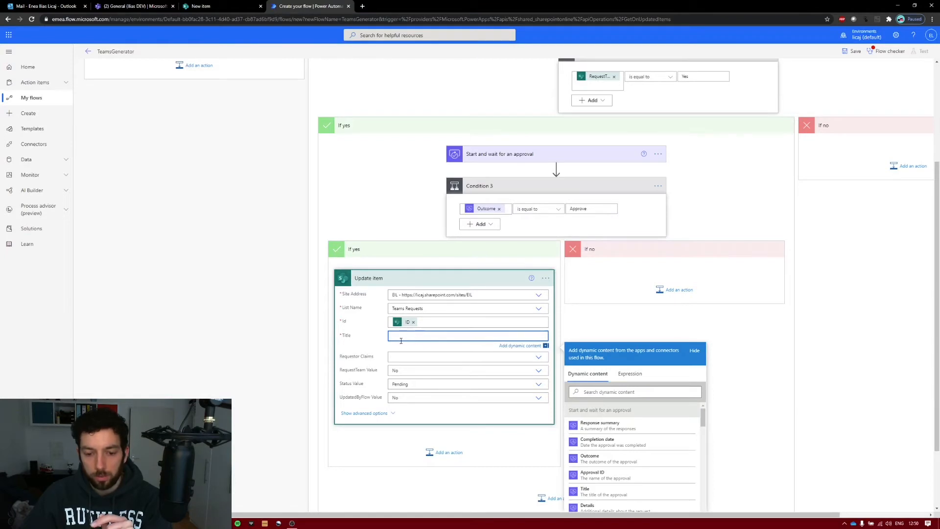
{"action": "scroll", "coordinate": [490, 338], "scroll_direction": "down", "scroll_amount": 3}
{"action": "left_click", "coordinate": [618, 308]}
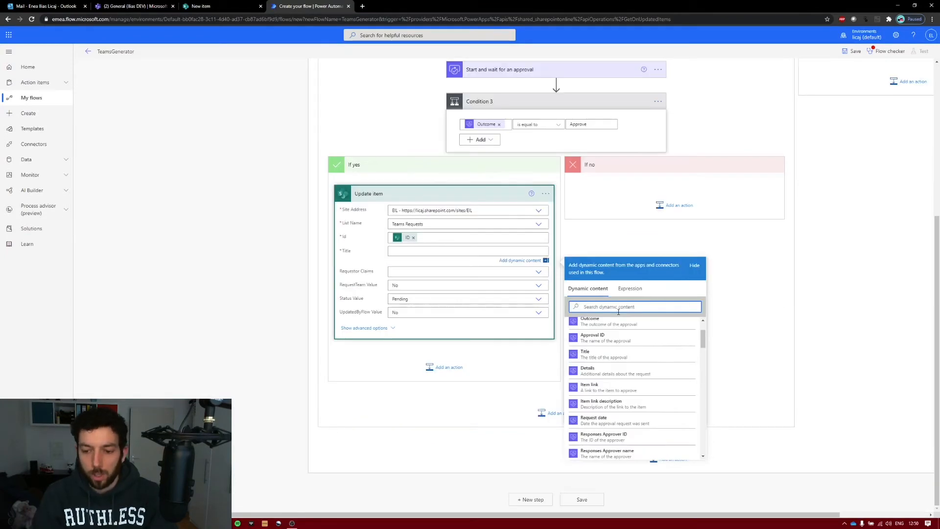
{"action": "type", "text": "title"}
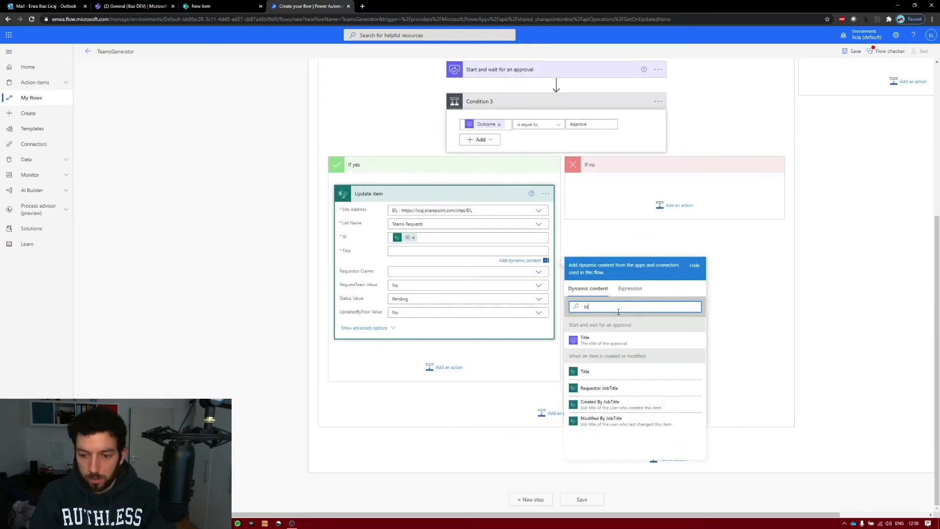
{"action": "left_click", "coordinate": [601, 375]}
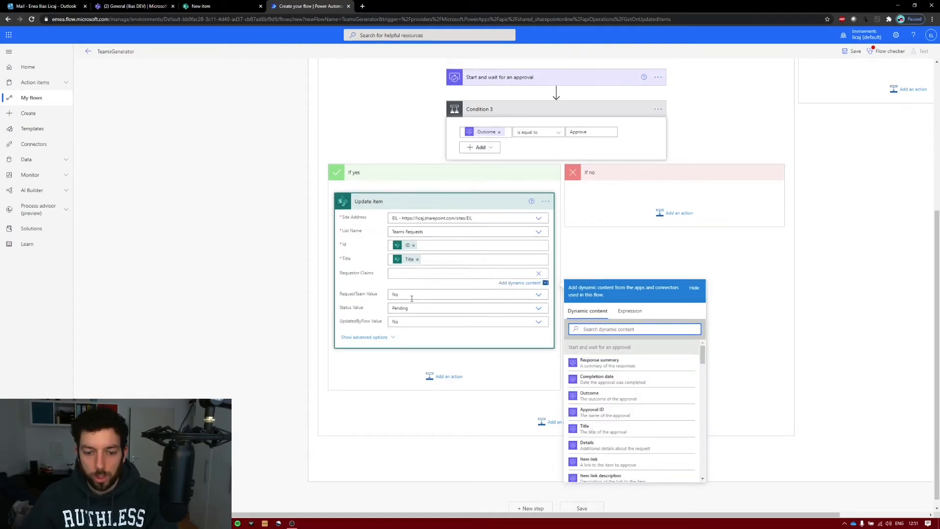
- Set the Update item's Status Value to Approved and its UpdatedByFlow Value to Yes
{"action": "left_click", "coordinate": [539, 308]}
{"action": "left_click", "coordinate": [435, 312]}
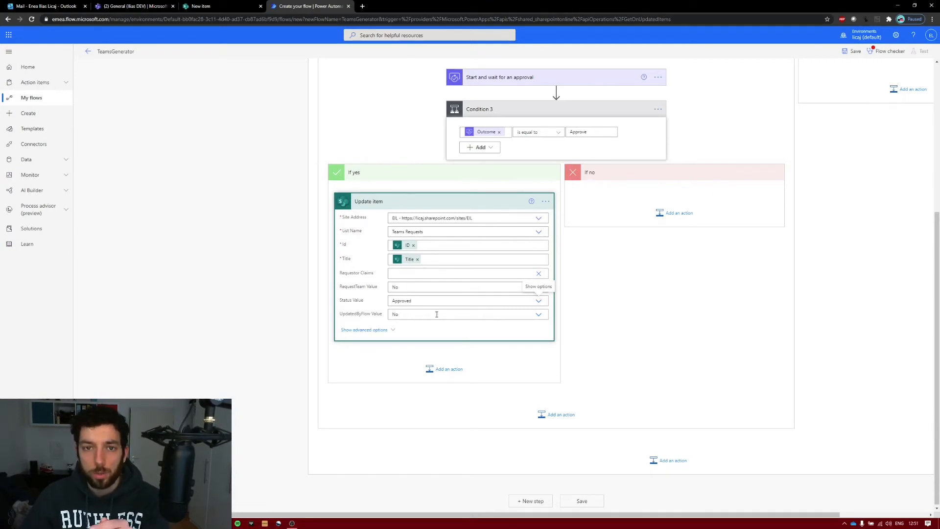
{"action": "left_click", "coordinate": [539, 315]}
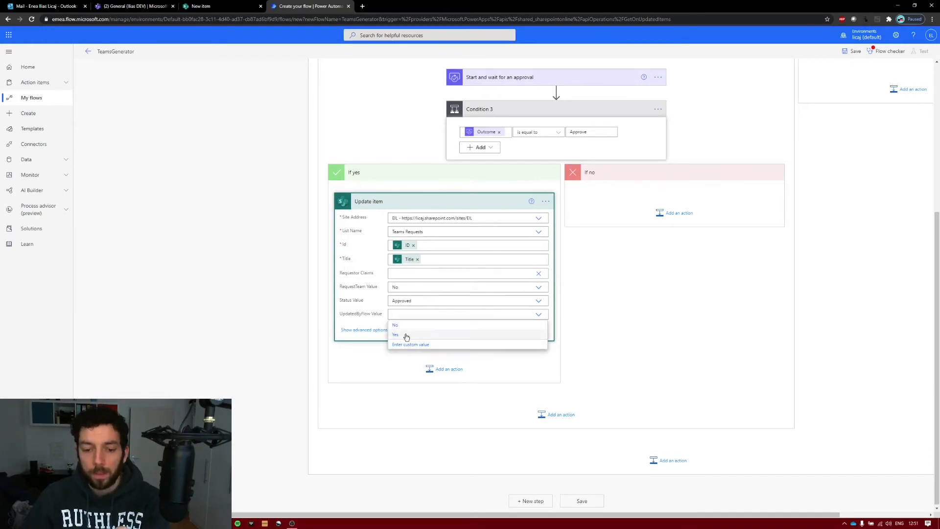
{"action": "left_click", "coordinate": [406, 335]}
- Review the first condition's UpdatedByFlow check and its branches against the values set in the Update item action
{"action": "scroll", "coordinate": [411, 325], "scroll_direction": "up", "scroll_amount": 5}
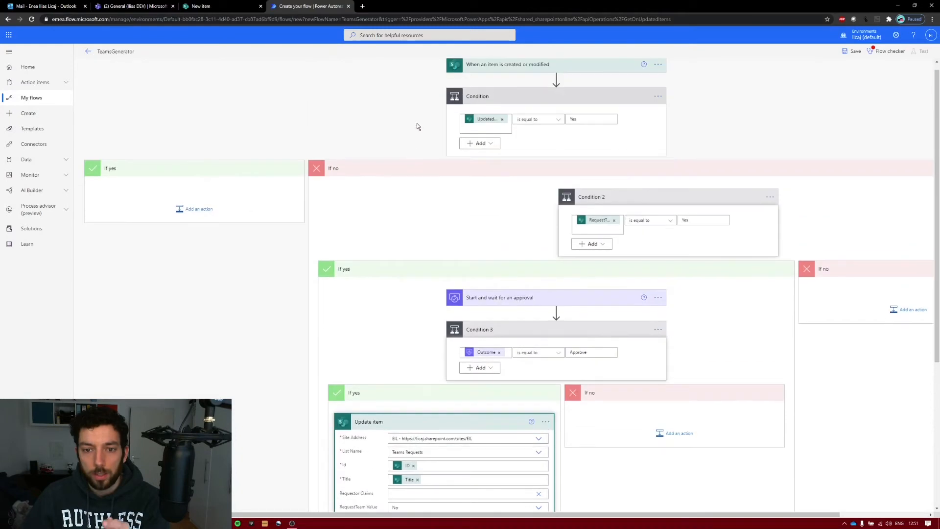
{"action": "scroll", "coordinate": [489, 84], "scroll_direction": "up", "scroll_amount": 1}
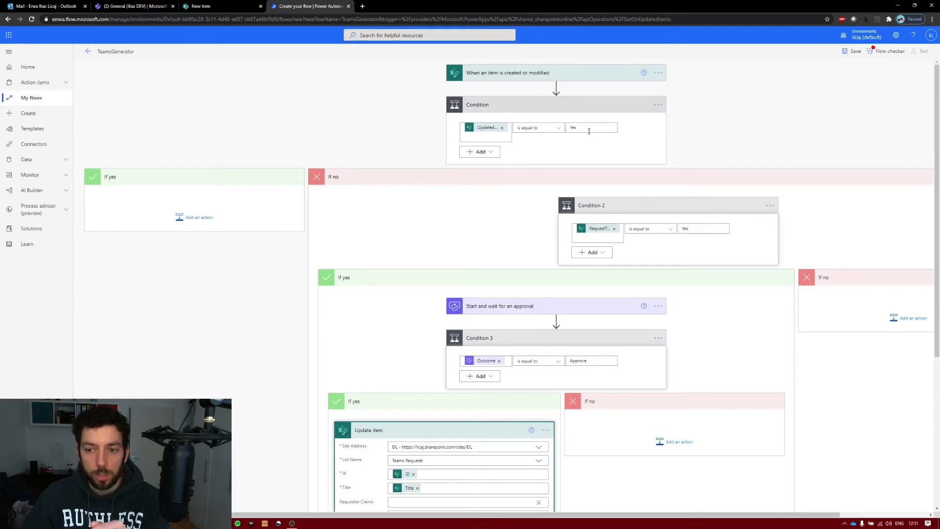
{"action": "left_click", "coordinate": [571, 128]}
{"action": "scroll", "coordinate": [378, 346], "scroll_direction": "down", "scroll_amount": 4}
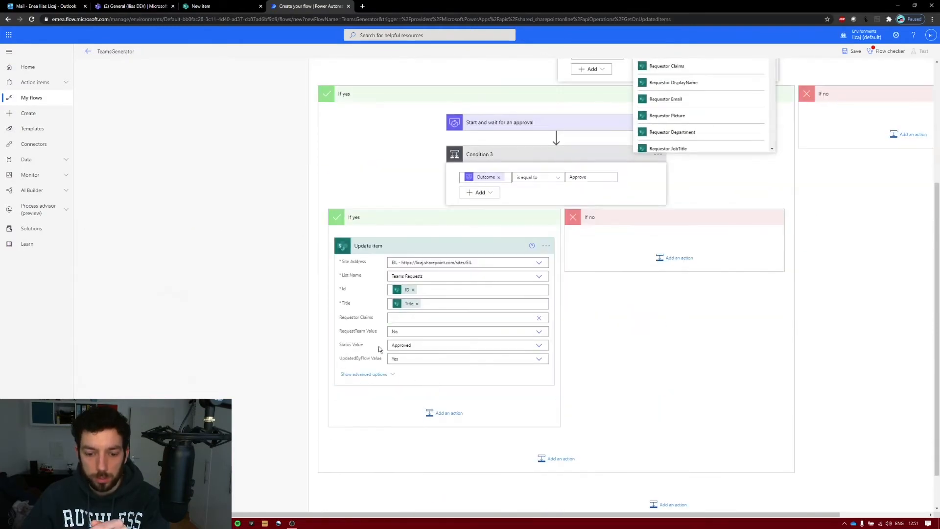
{"action": "scroll", "coordinate": [403, 359], "scroll_direction": "up", "scroll_amount": 4}
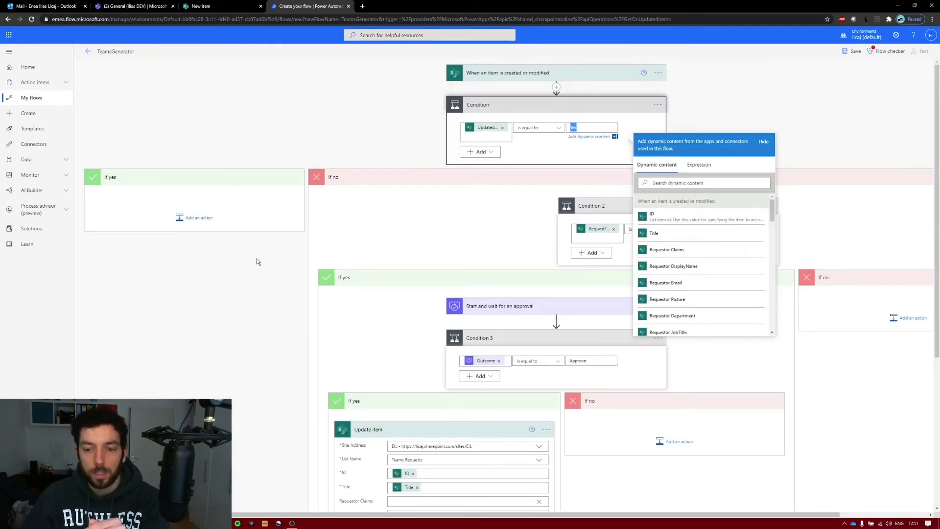
{"action": "scroll", "coordinate": [210, 93], "scroll_direction": "down", "scroll_amount": 1}
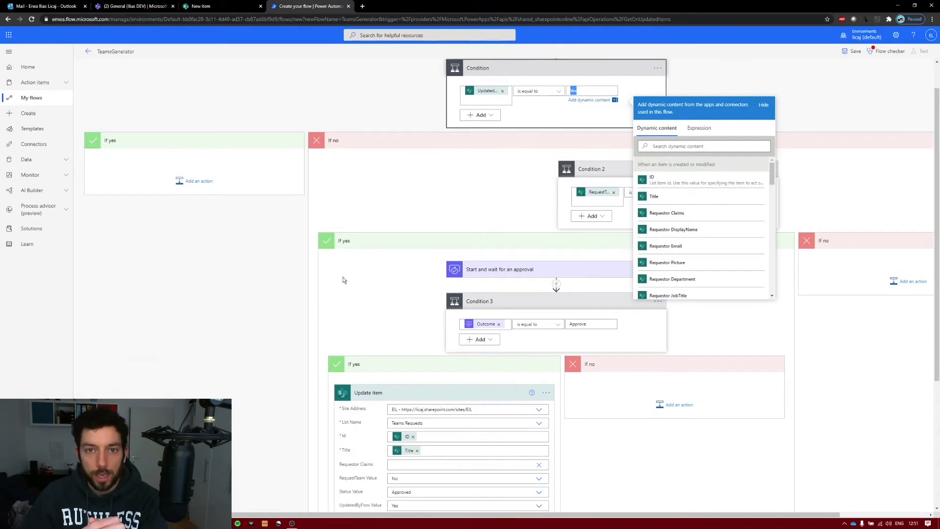
{"action": "scroll", "coordinate": [393, 346], "scroll_direction": "down", "scroll_amount": 4}
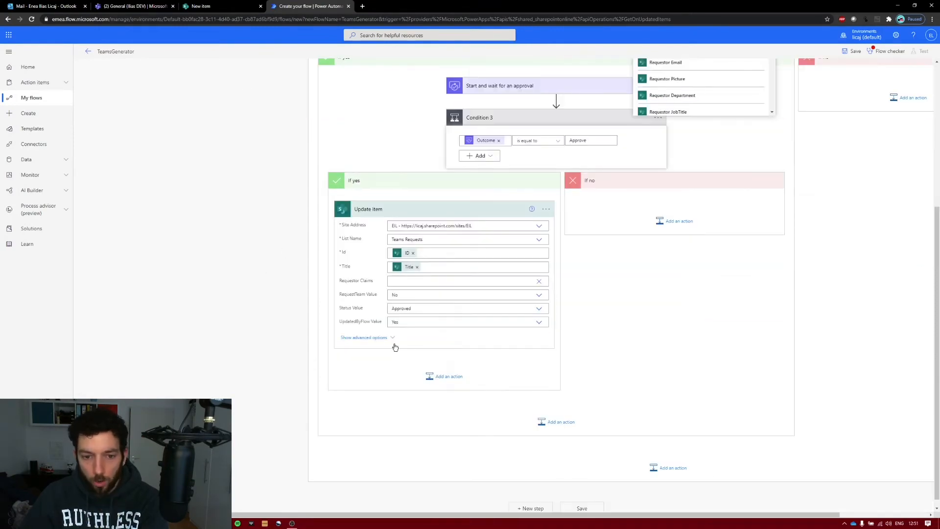
- Add a Microsoft Teams "Create a team" action after Update item in the approved branch
{"action": "left_click", "coordinate": [439, 380]}
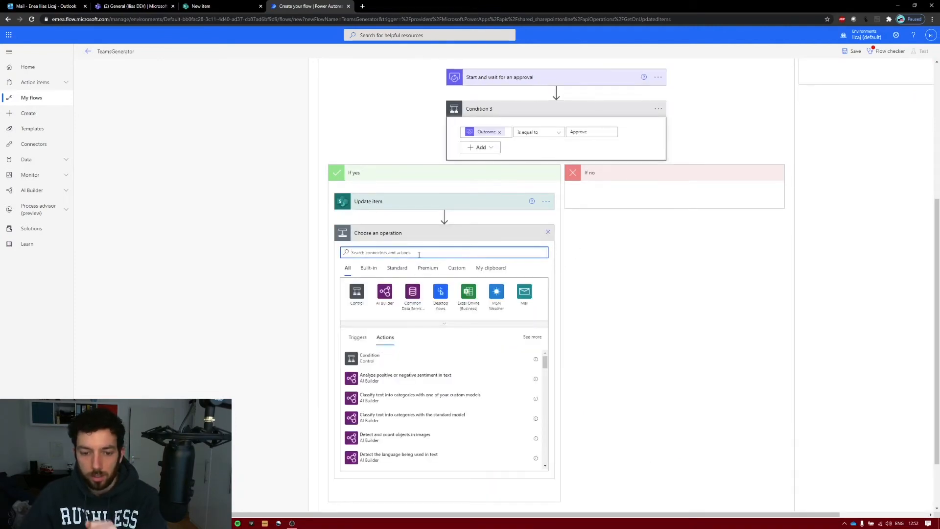
{"action": "type", "text": "teams"}
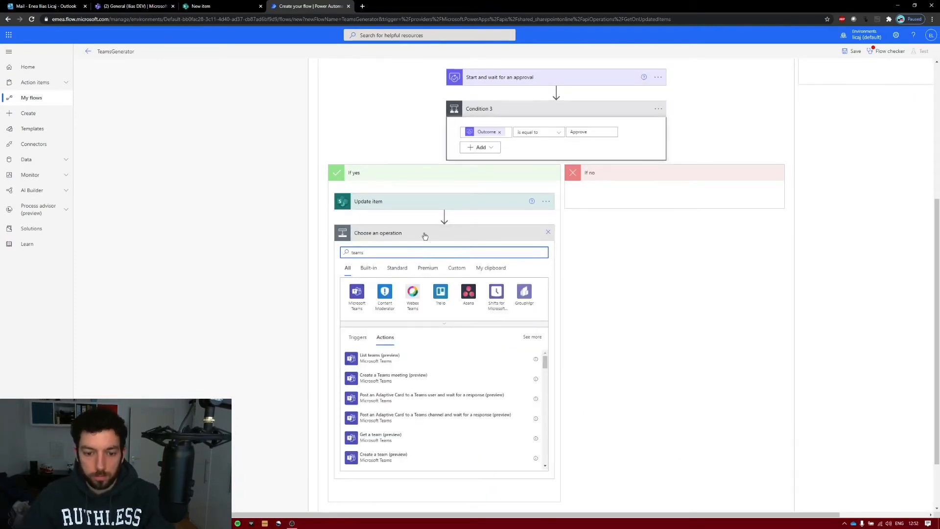
{"action": "left_click", "coordinate": [361, 295]}
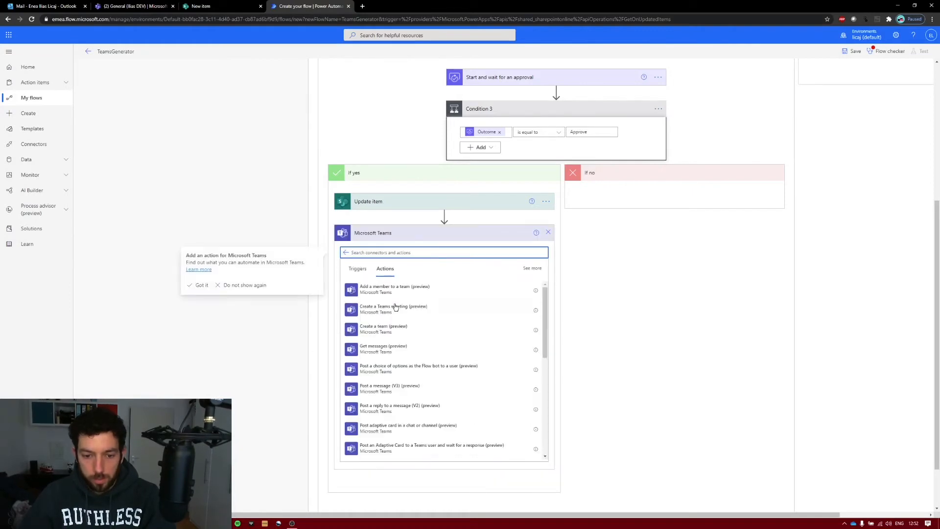
{"action": "left_click", "coordinate": [384, 337]}
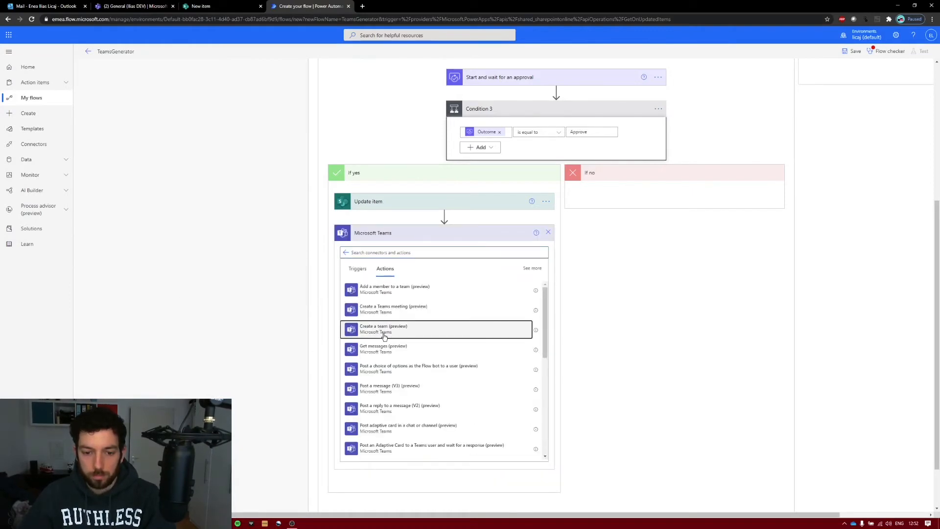
- Set the new team's name to the Title dynamic value from Update item
{"action": "left_click", "coordinate": [417, 301]}
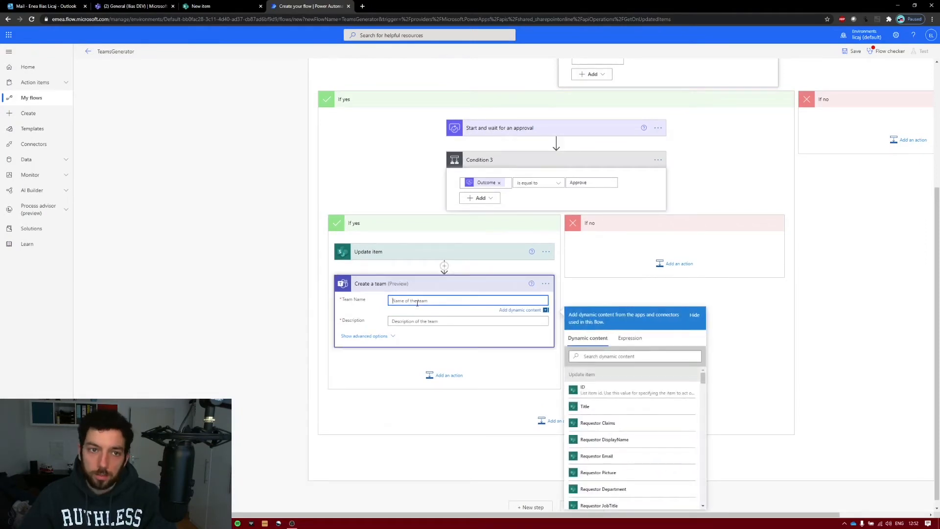
{"action": "left_click", "coordinate": [622, 356]}
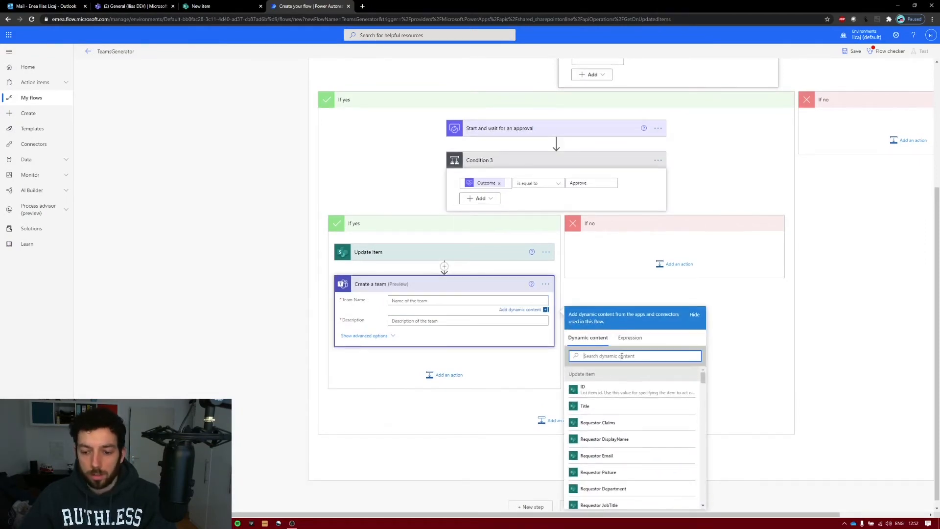
{"action": "type", "text": "title"}
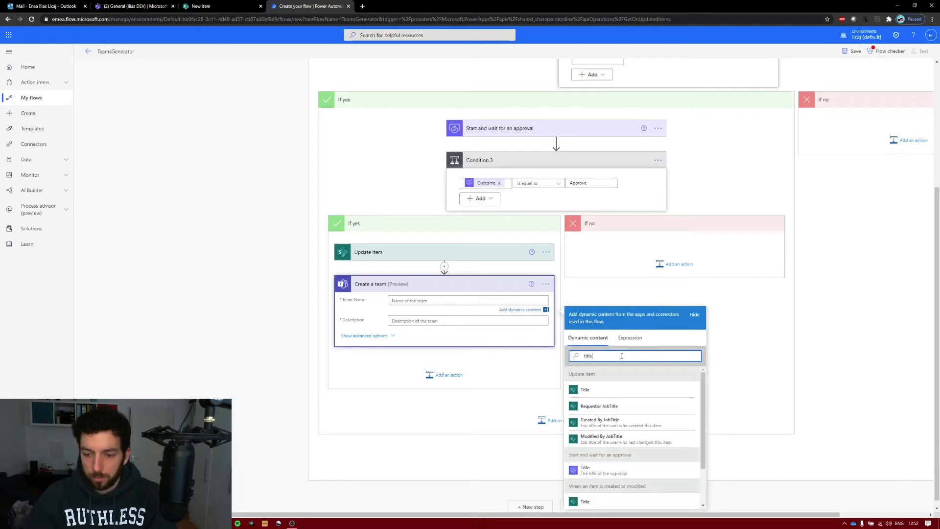
{"action": "left_click", "coordinate": [614, 387]}
- Set the new team's description to "New Team named" followed by the Title dynamic value from Update item
{"action": "left_click", "coordinate": [395, 322]}
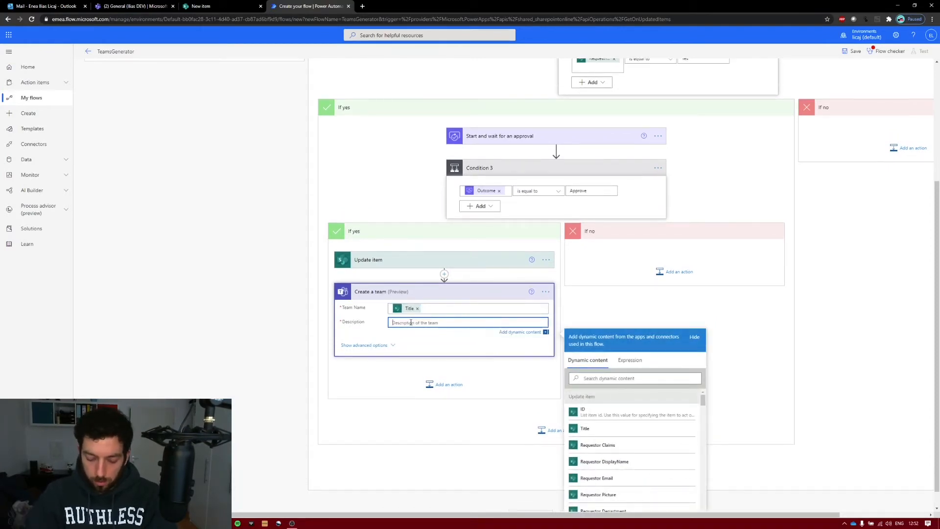
{"action": "type", "text": "New "}
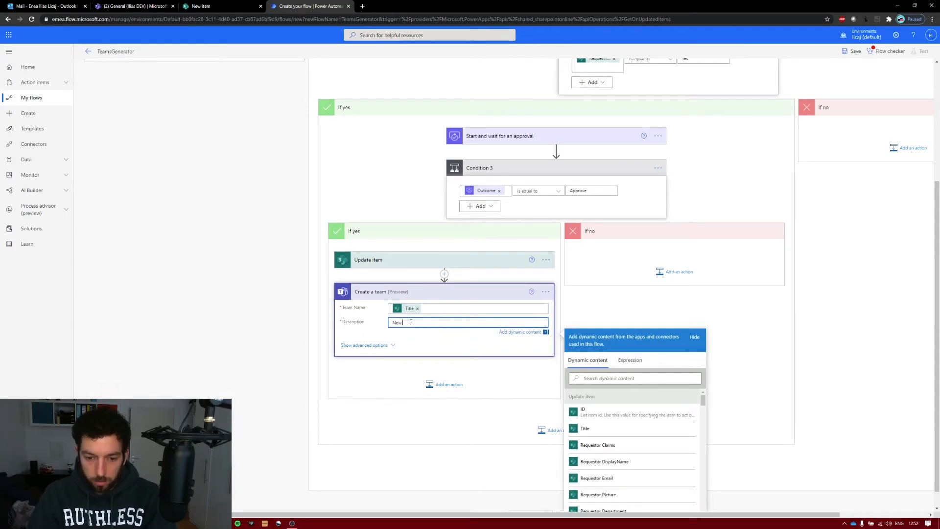
{"action": "type", "text": "Team nam"}
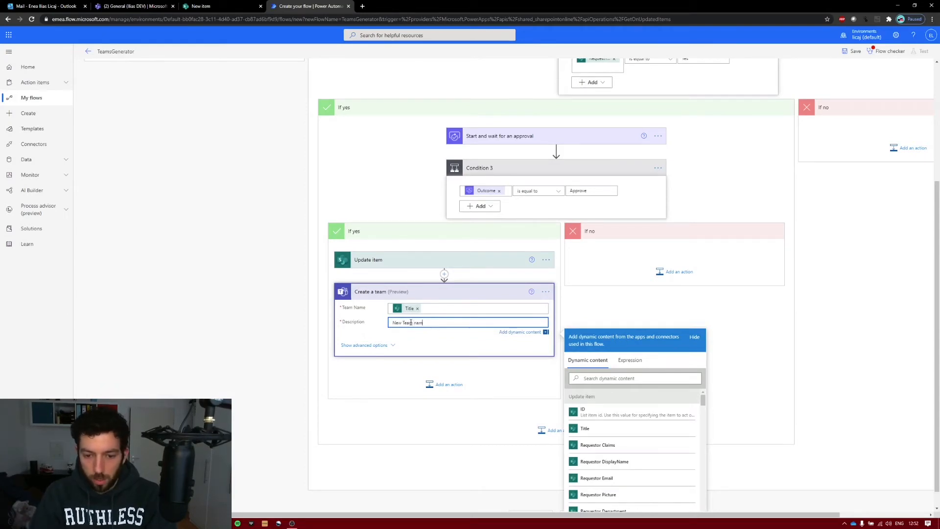
{"action": "type", "text": "ed"}
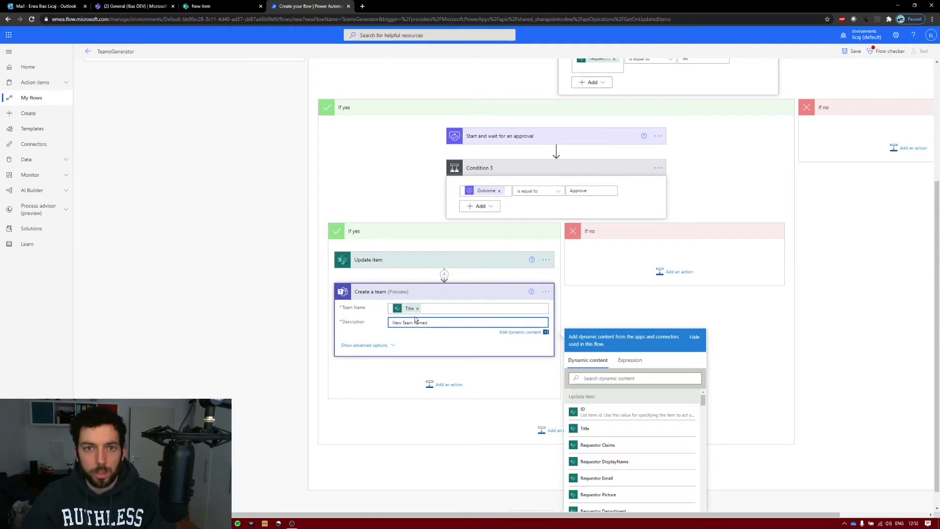
{"action": "left_click", "coordinate": [599, 378]}
{"action": "type", "text": "title"}
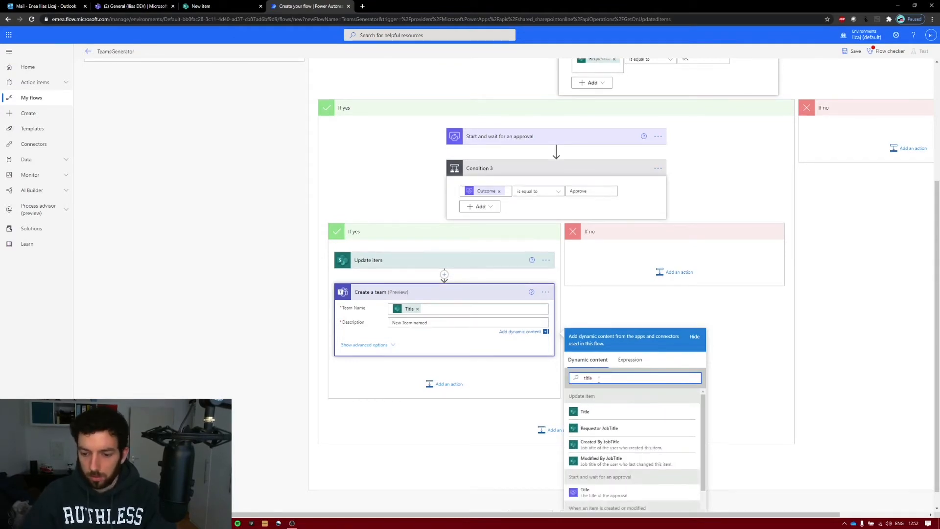
{"action": "left_click", "coordinate": [596, 414]}
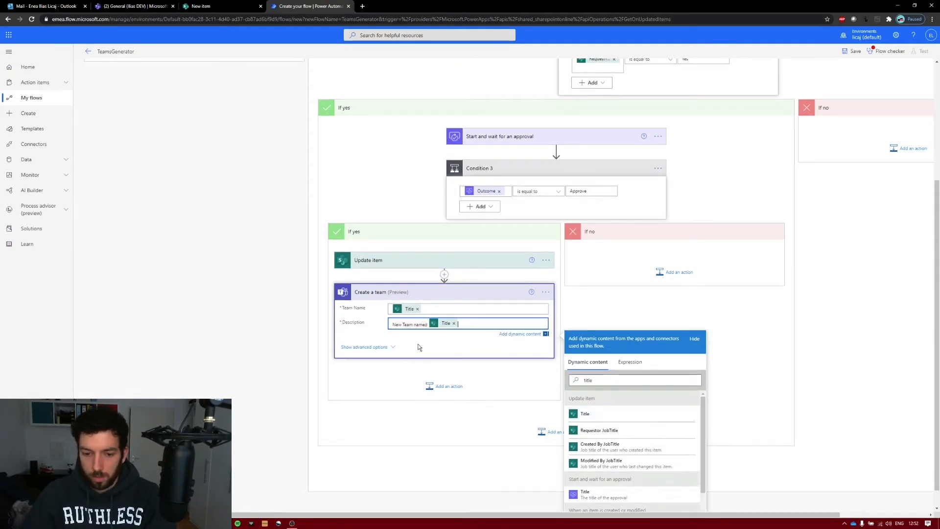
- Show the advanced options of the Create a team action and set the team's visibility to Private
{"action": "left_click", "coordinate": [394, 348]}
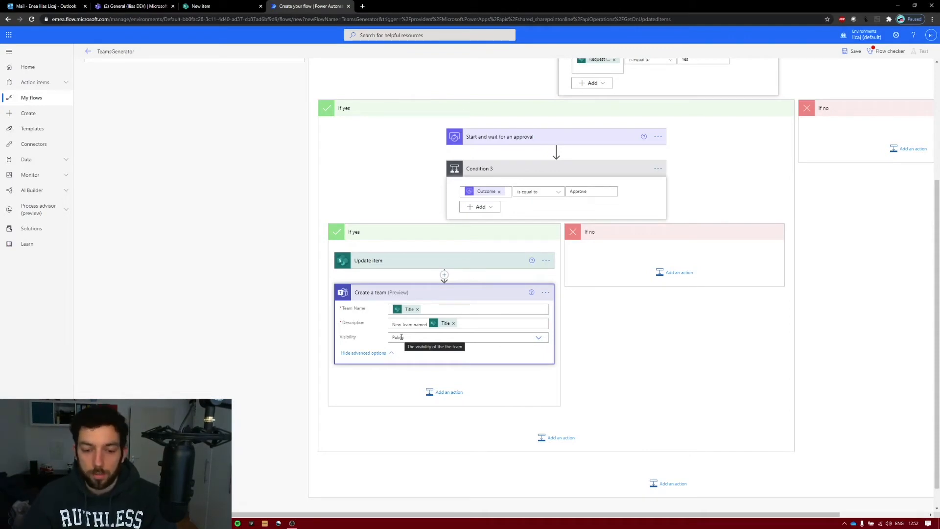
{"action": "left_click", "coordinate": [537, 343]}
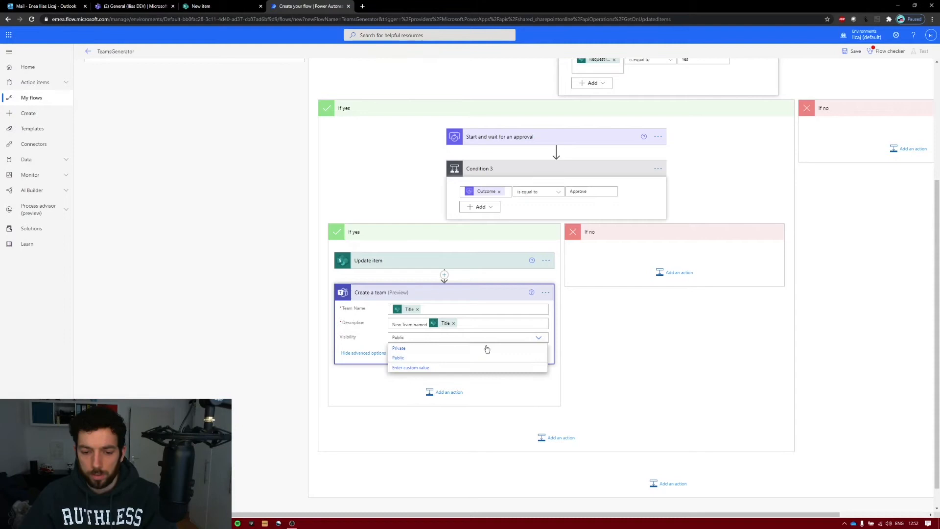
{"action": "left_click", "coordinate": [424, 352]}
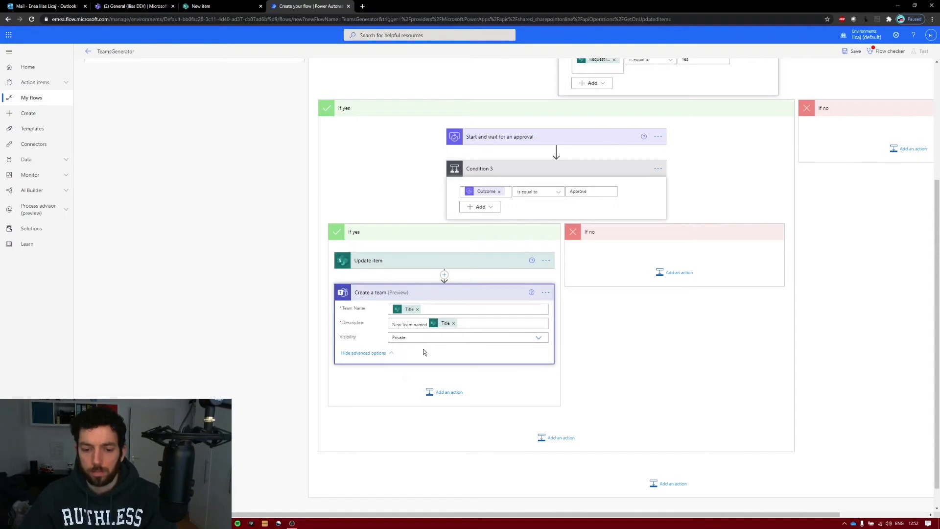
- Add a Microsoft Teams "Create a channel" action after Create a team in the approved branch
{"action": "left_click", "coordinate": [445, 393]}
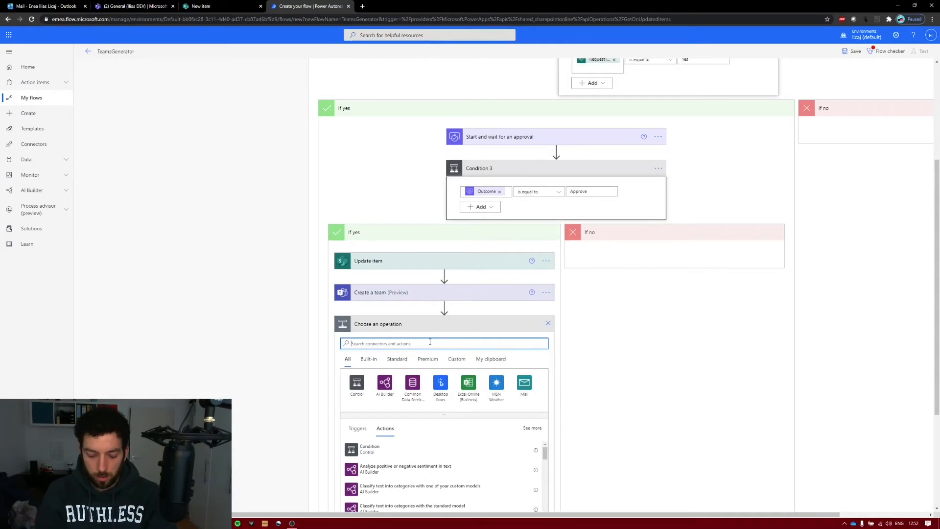
{"action": "type", "text": "microsoft teams"}
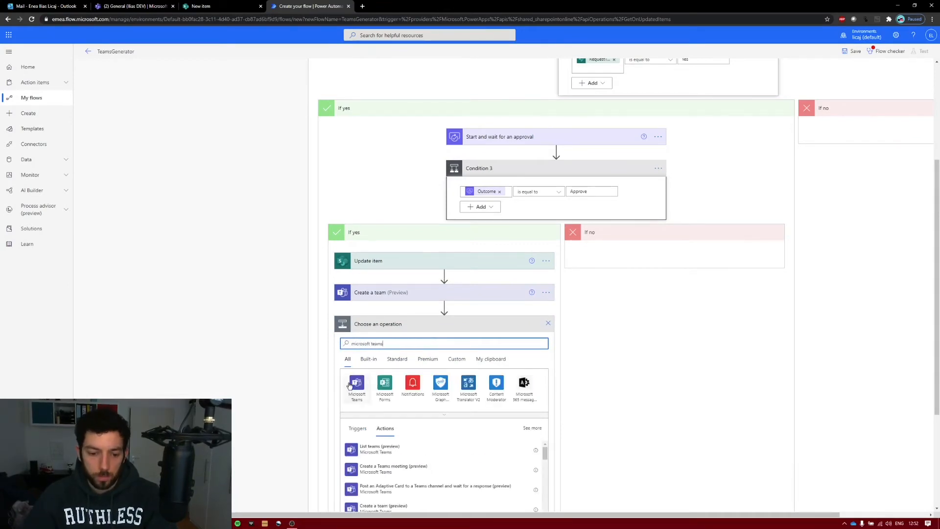
{"action": "left_click", "coordinate": [350, 385]}
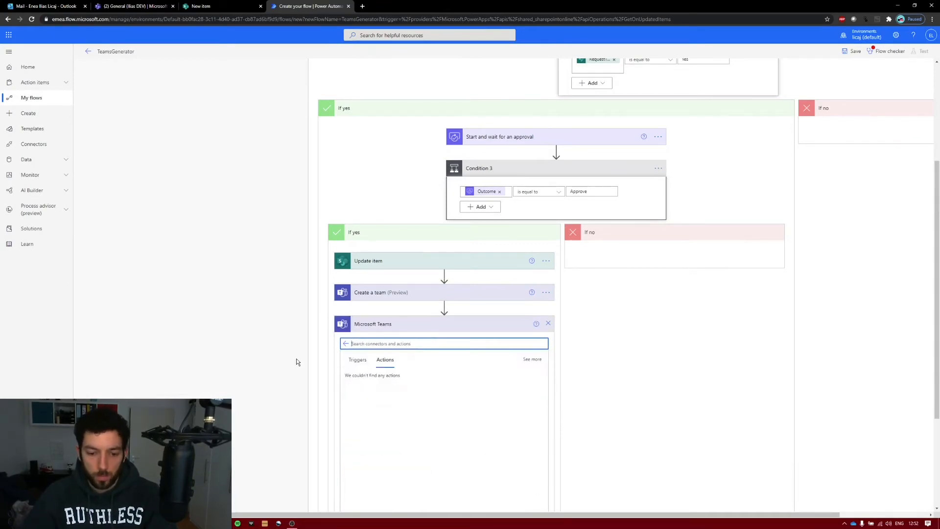
{"action": "scroll", "coordinate": [403, 390], "scroll_direction": "down", "scroll_amount": 3}
{"action": "scroll", "coordinate": [669, 362], "scroll_direction": "down", "scroll_amount": 3}
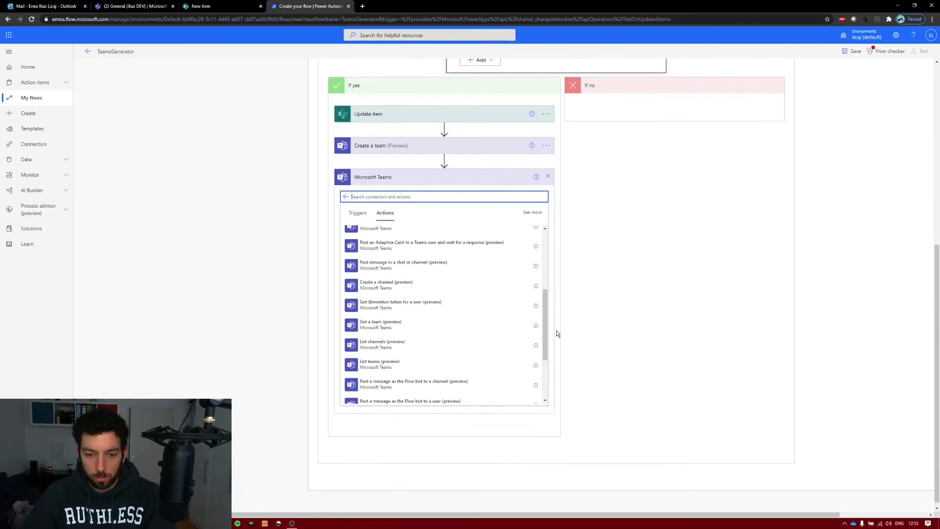
{"action": "scroll", "coordinate": [556, 333], "scroll_direction": "up", "scroll_amount": 1}
{"action": "scroll", "coordinate": [472, 329], "scroll_direction": "up", "scroll_amount": 3}
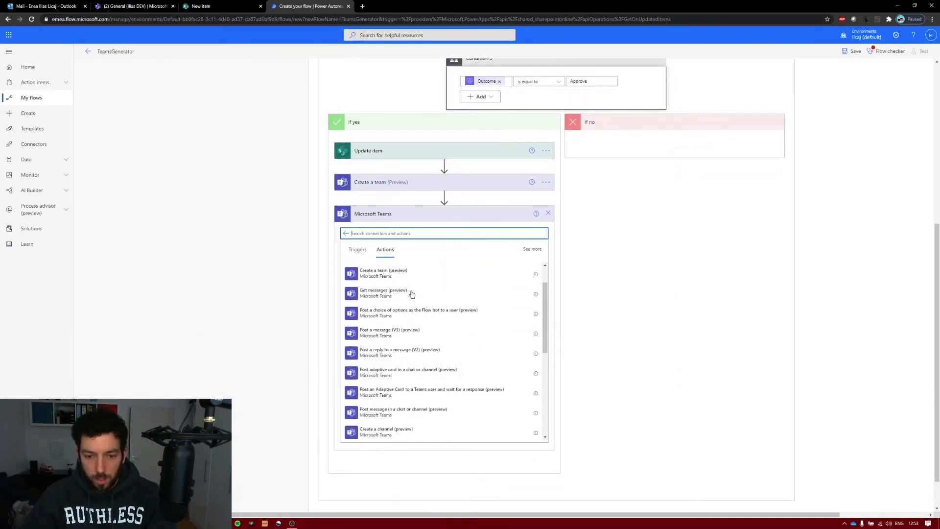
{"action": "scroll", "coordinate": [388, 352], "scroll_direction": "down", "scroll_amount": 1}
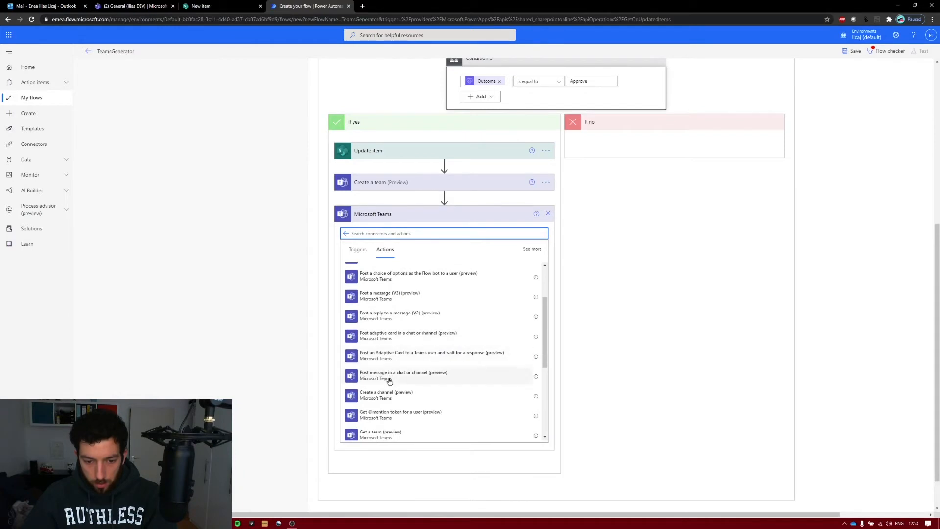
{"action": "scroll", "coordinate": [390, 382], "scroll_direction": "down", "scroll_amount": 2}
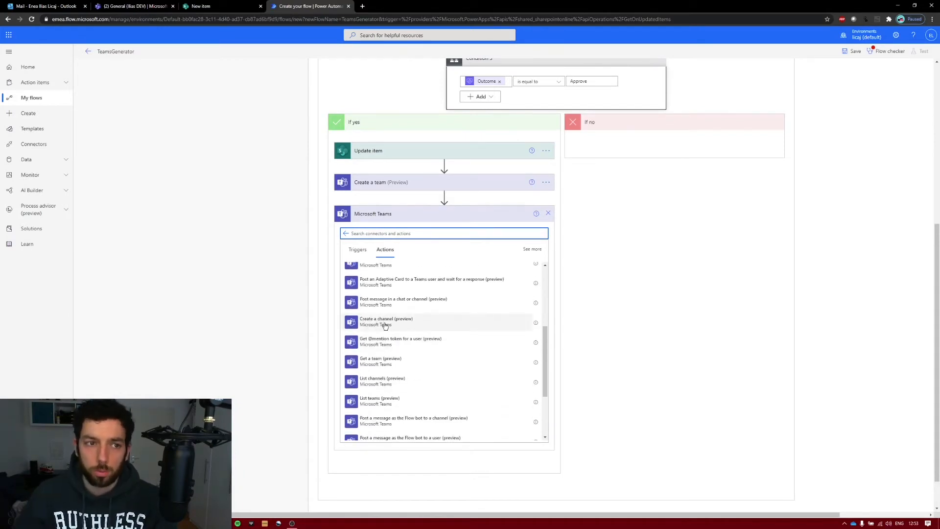
{"action": "left_click", "coordinate": [385, 322]}
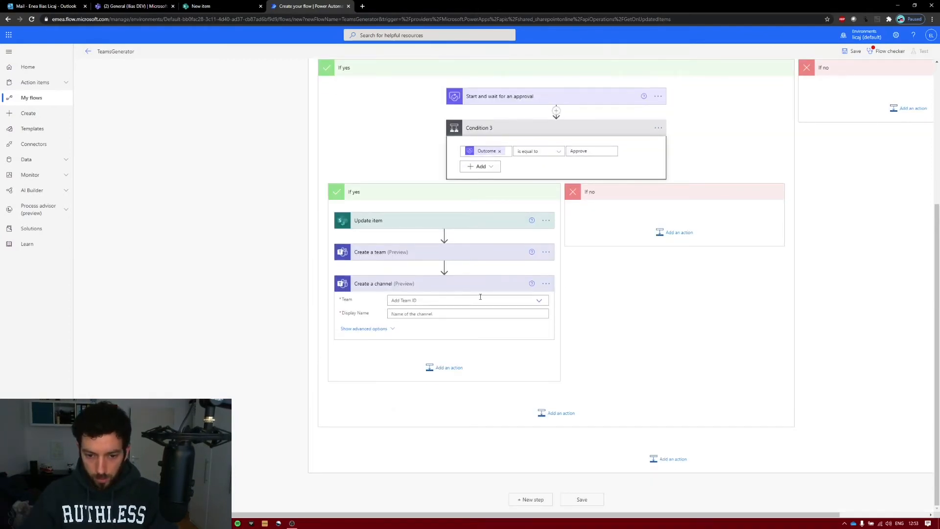
- Set the channel's team to the New Team ID dynamic value as a custom value, and enter a display name beginning with "Customer"
{"action": "left_click", "coordinate": [538, 300]}
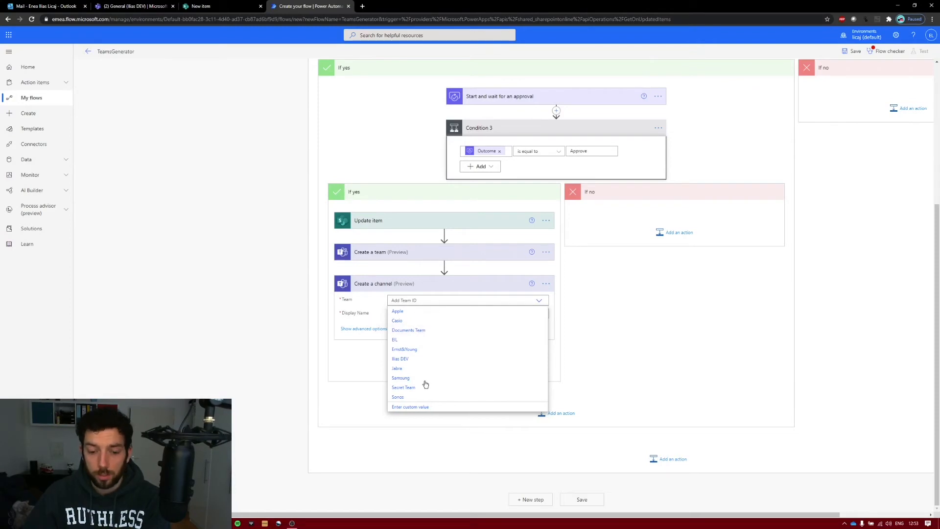
{"action": "left_click", "coordinate": [421, 411]}
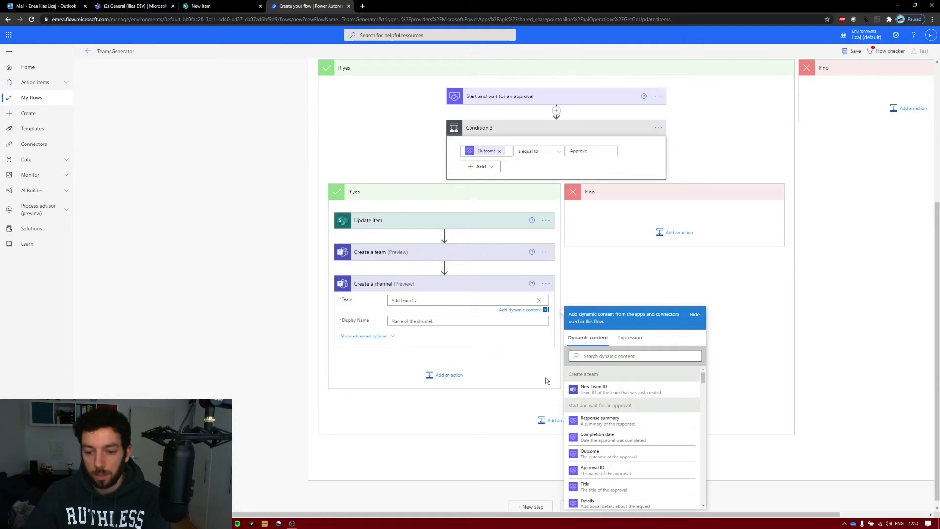
{"action": "left_click", "coordinate": [598, 392]}
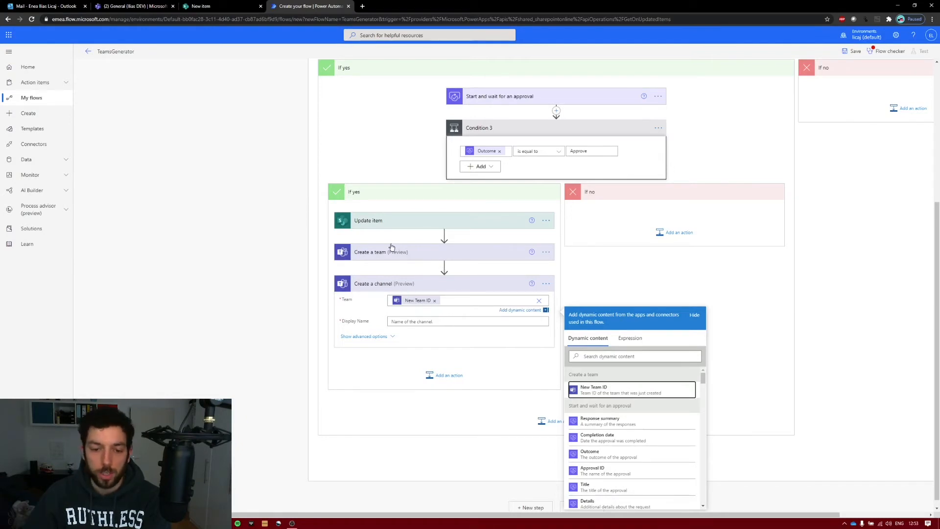
{"action": "left_click", "coordinate": [422, 322]}
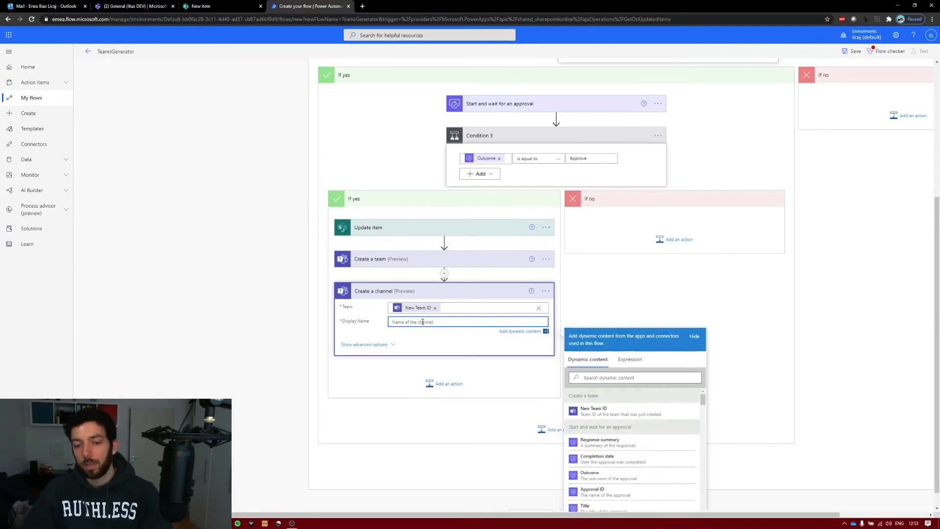
{"action": "type", "text": "c"}
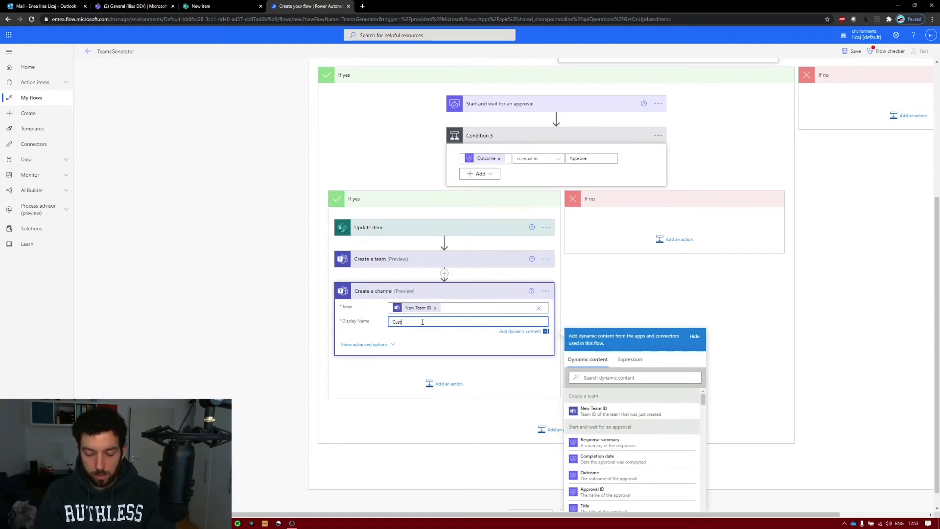
{"action": "type", "text": "ustomer re"}
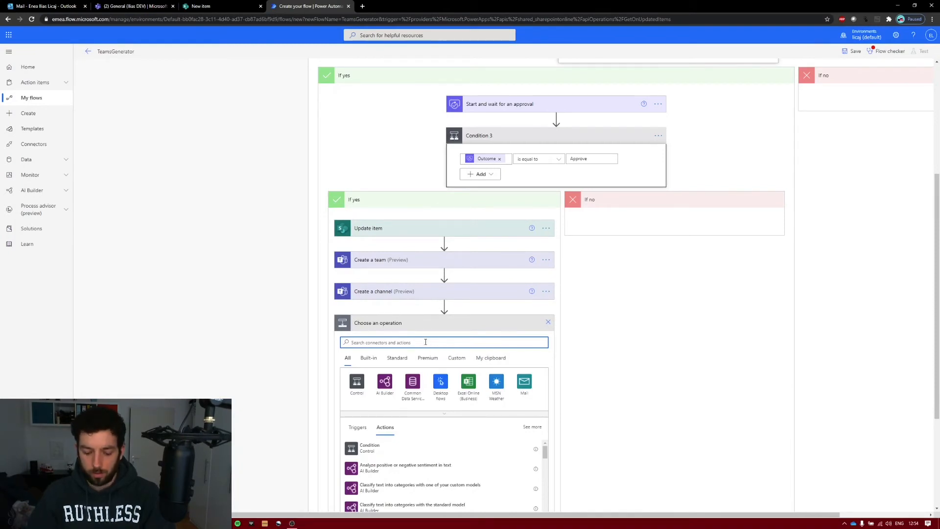
- Add a second Microsoft Teams "Create a channel" action and set its team to the New Team ID dynamic value
{"action": "type", "text": "channel"}
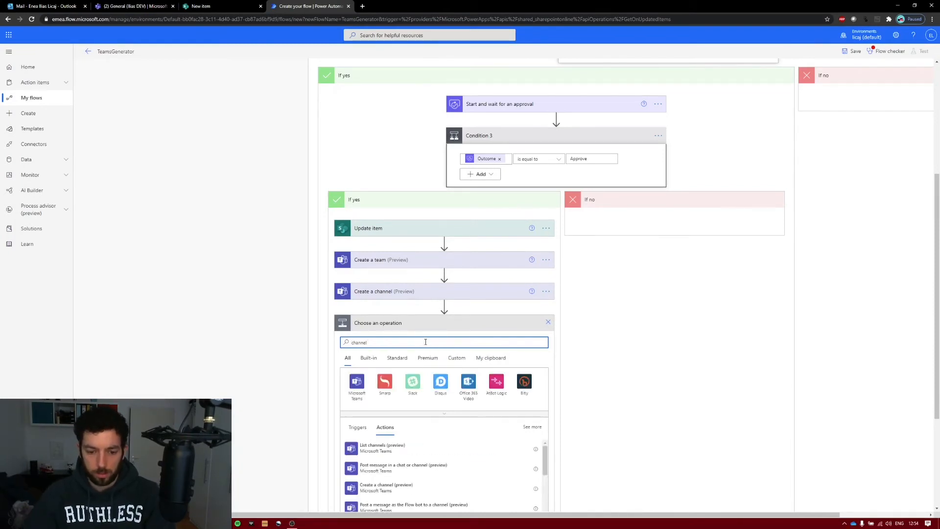
{"action": "left_click", "coordinate": [396, 486]}
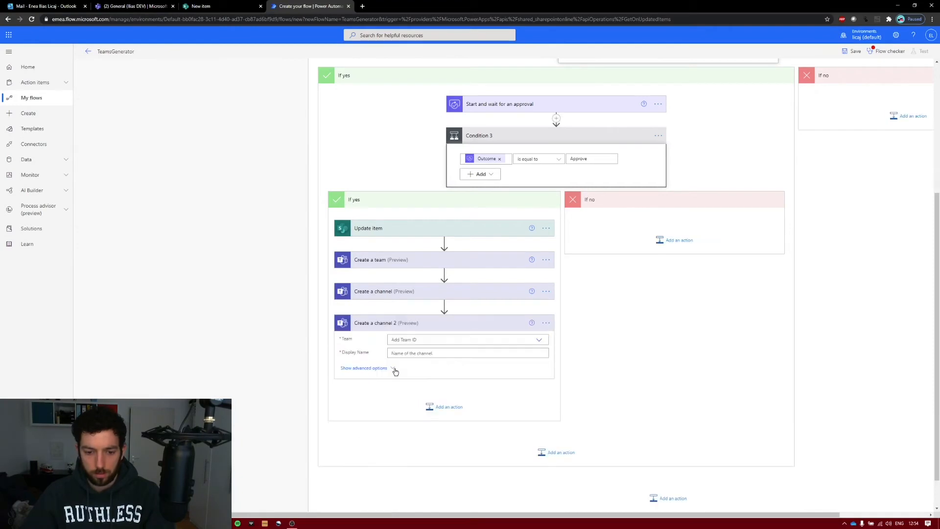
{"action": "scroll", "coordinate": [416, 343], "scroll_direction": "down", "scroll_amount": 1}
{"action": "left_click", "coordinate": [451, 302]}
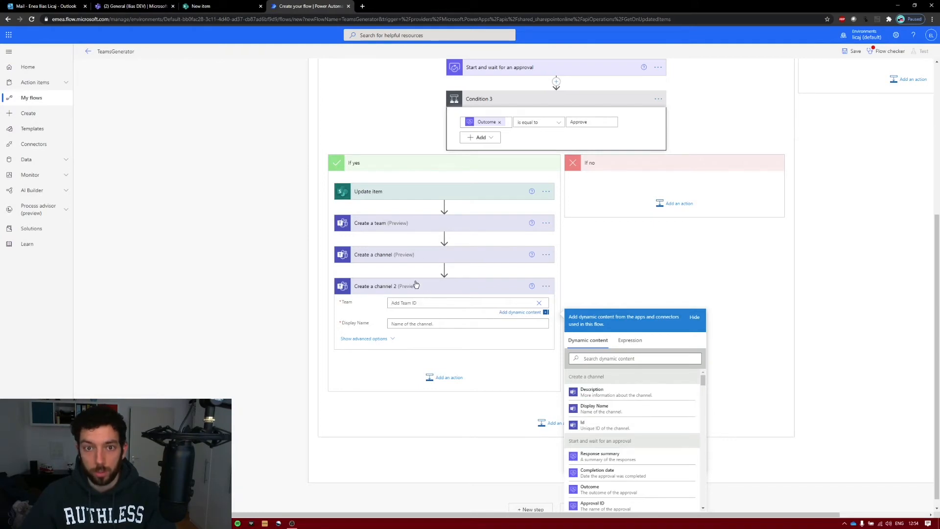
{"action": "left_click", "coordinate": [601, 359]}
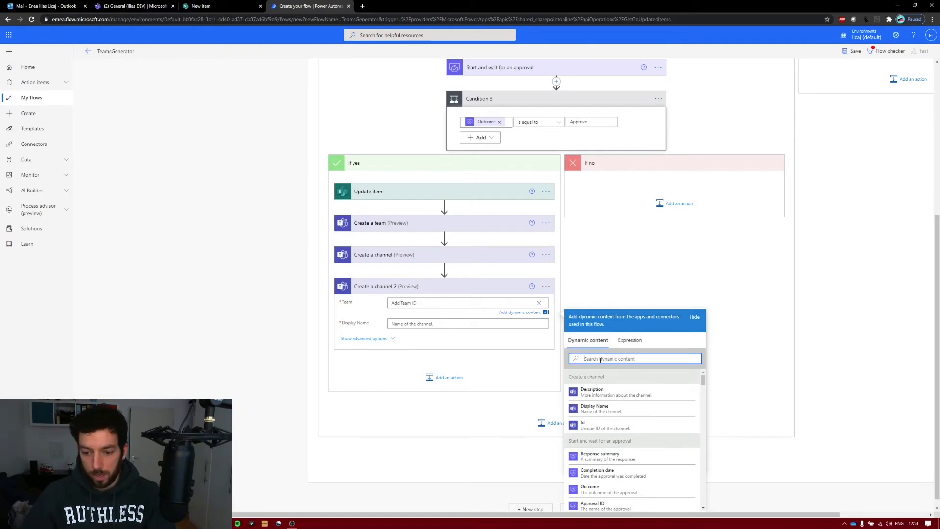
{"action": "type", "text": "id"}
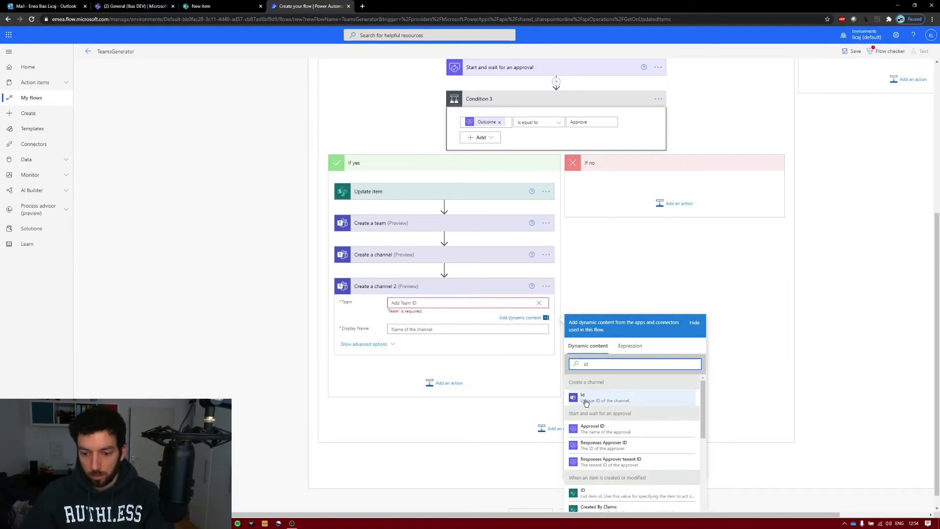
{"action": "scroll", "coordinate": [614, 402], "scroll_direction": "down", "scroll_amount": 2}
{"action": "scroll", "coordinate": [614, 402], "scroll_direction": "down", "scroll_amount": 2}
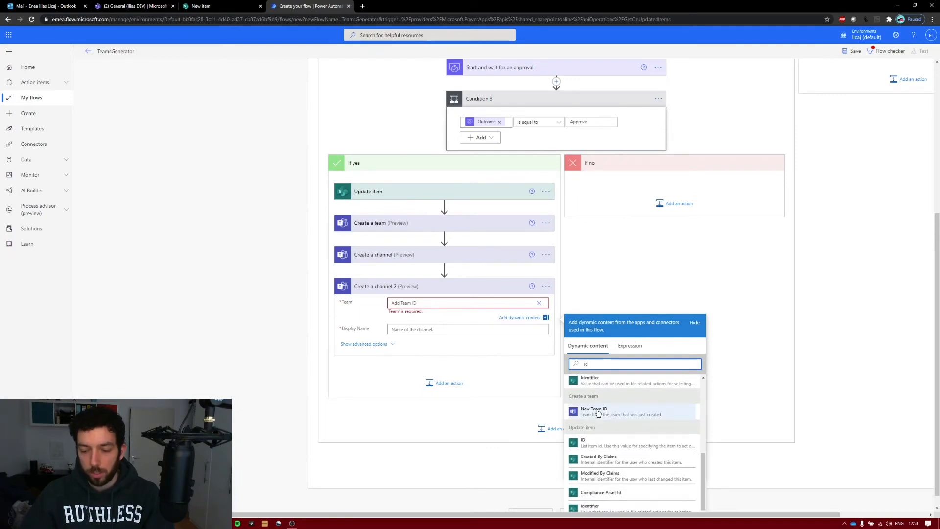
{"action": "left_click", "coordinate": [596, 411]}
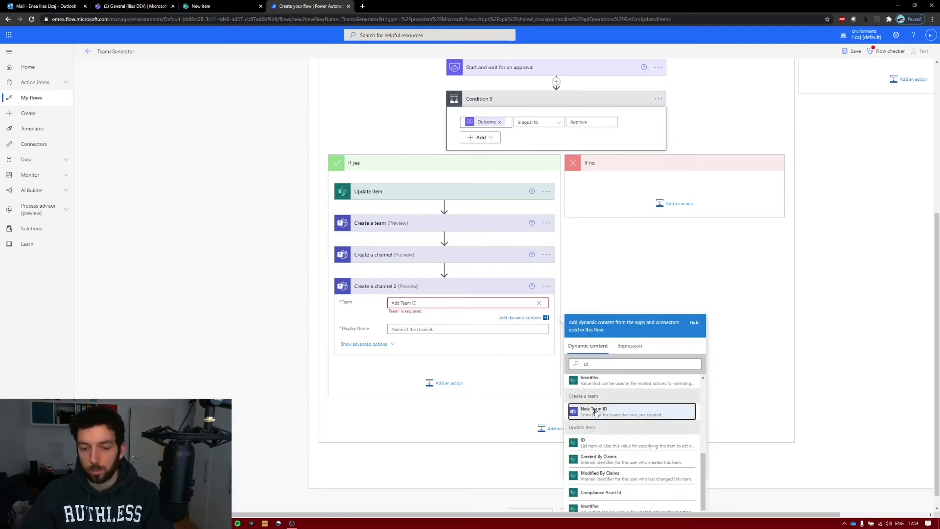
- Set the second channel's display name to "Internal Related Stuff"
{"action": "left_click", "coordinate": [432, 324]}
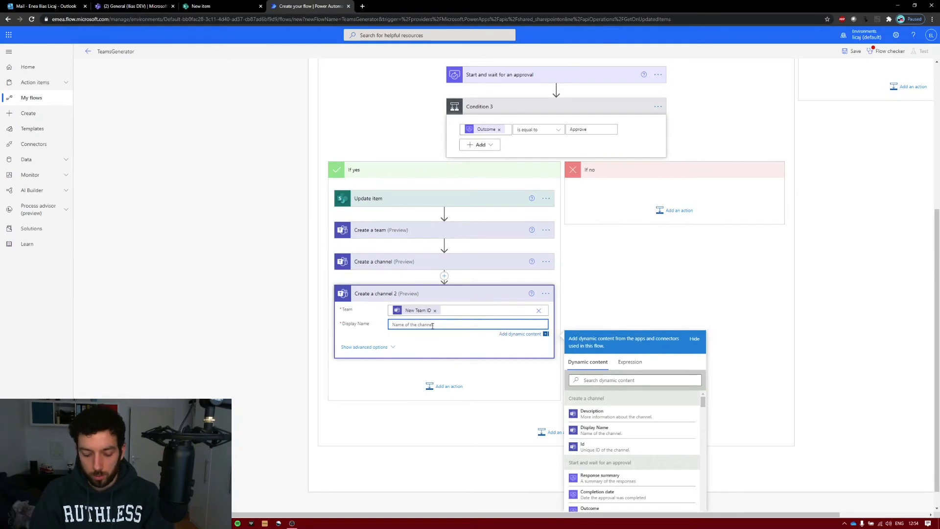
{"action": "type", "text": "Inter"}
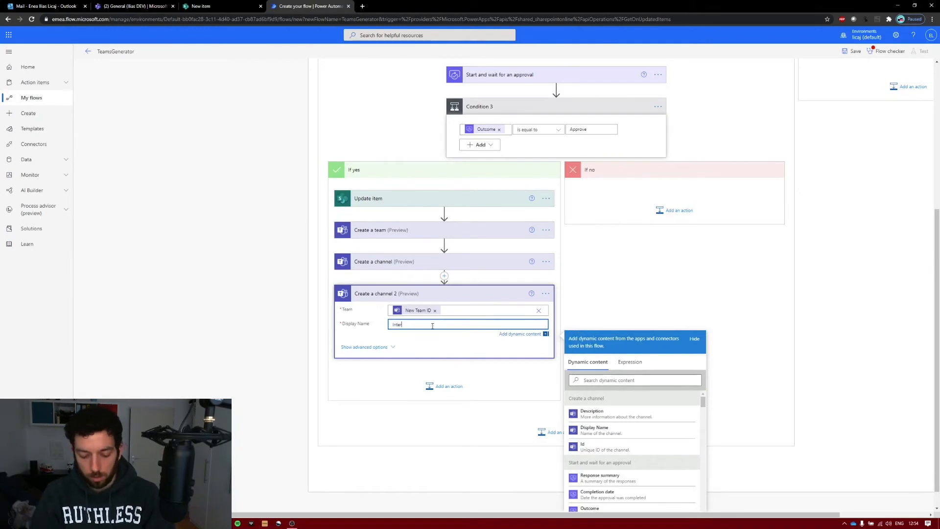
{"action": "type", "text": "nal P"}
{"action": "type", "text": "elated"}
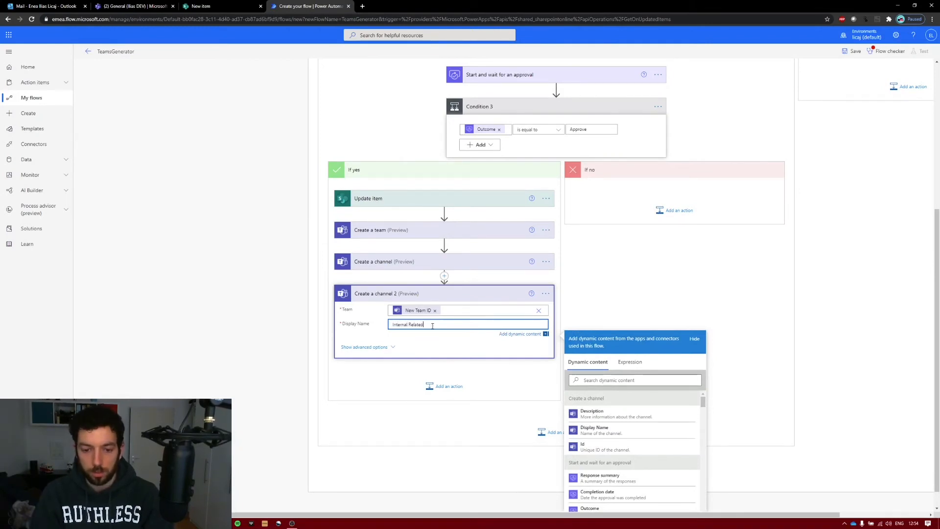
{"action": "type", "text": " Stuff"}
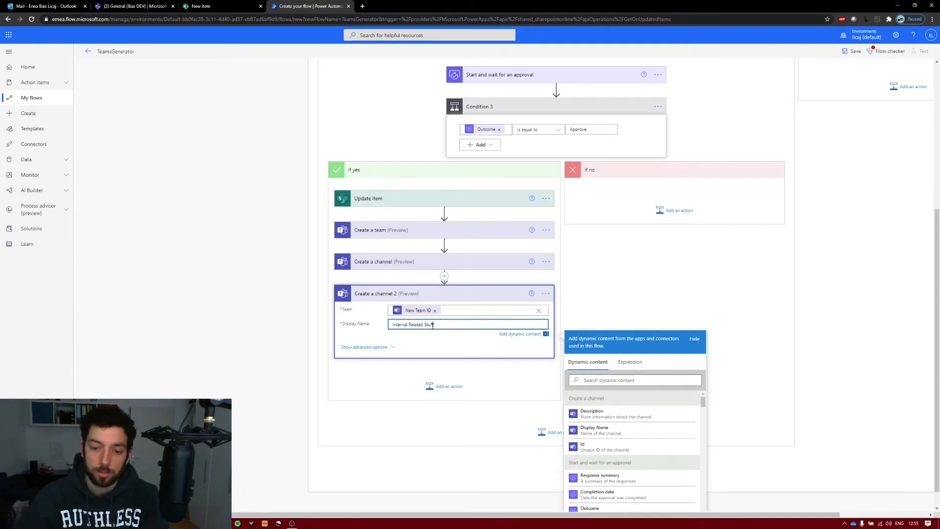
- Add a Mail "Send an email notification (V3)" action after the second channel action in the approved branch
{"action": "left_click", "coordinate": [443, 386]}
{"action": "left_click", "coordinate": [523, 384]}
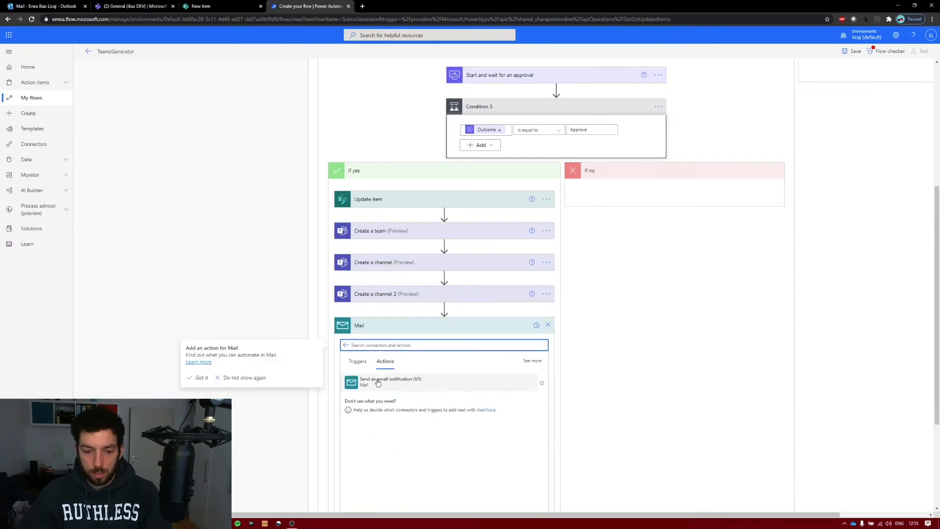
{"action": "left_click", "coordinate": [378, 382]}
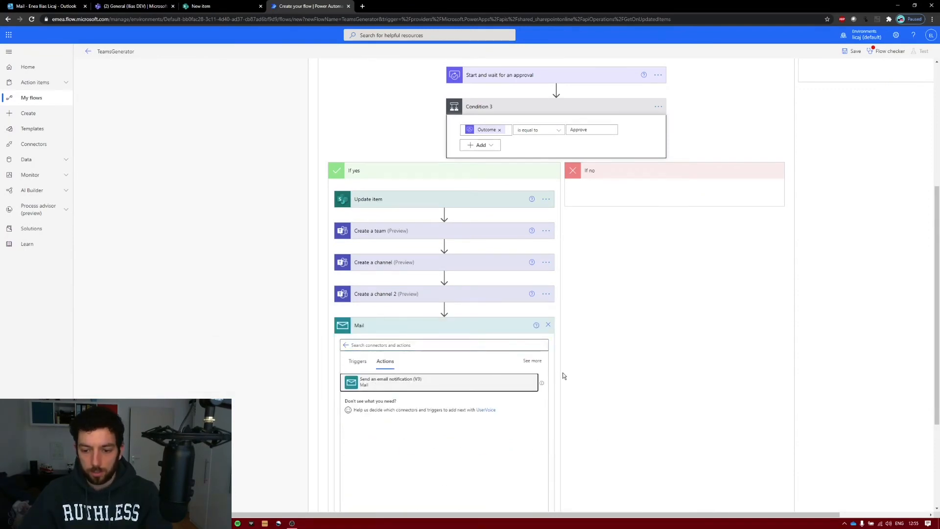
{"action": "scroll", "coordinate": [608, 373], "scroll_direction": "down", "scroll_amount": 2}
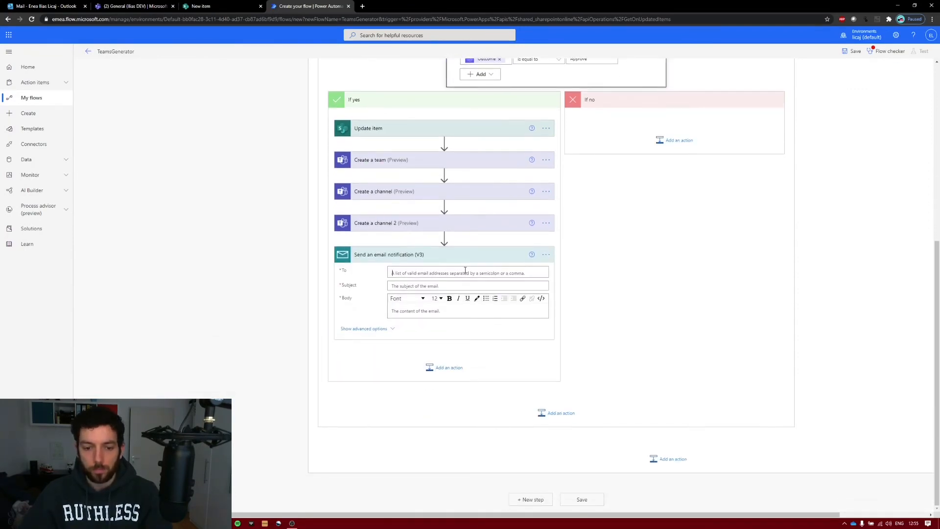
- Set the approved-branch email notification's recipient to the Requestor Email dynamic value
{"action": "left_click", "coordinate": [465, 272]}
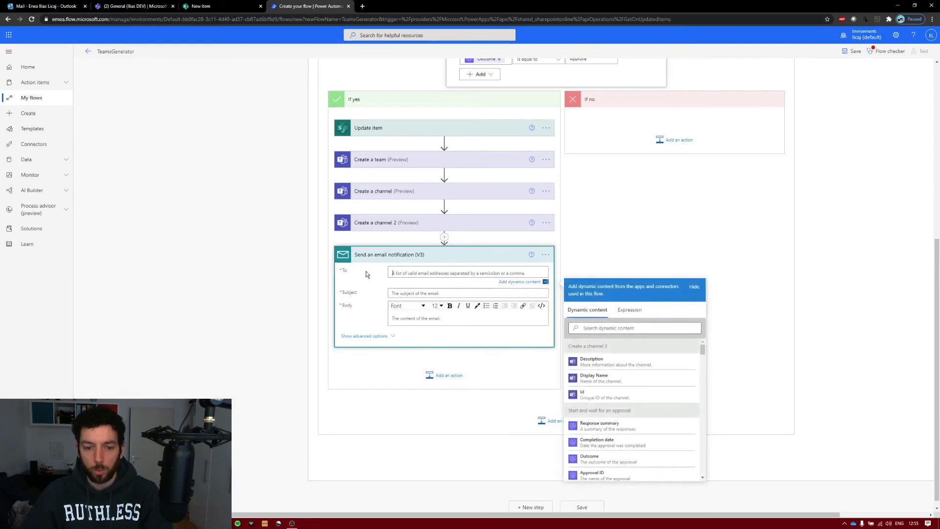
{"action": "left_click", "coordinate": [600, 327]}
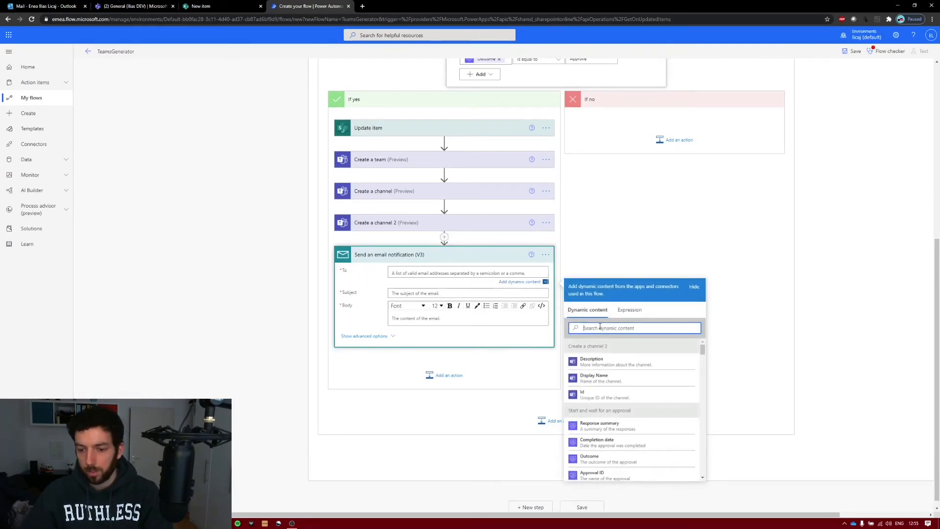
{"action": "type", "text": "requestor"}
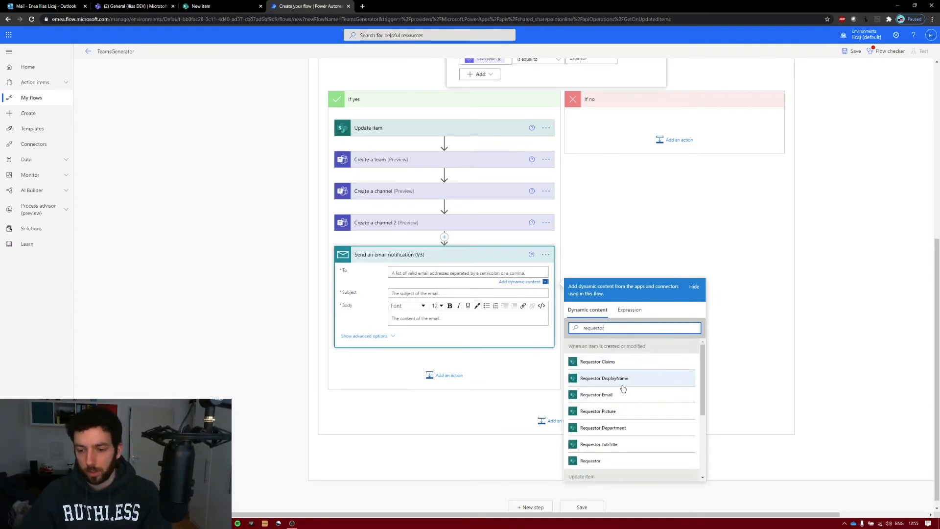
{"action": "left_click", "coordinate": [607, 394]}
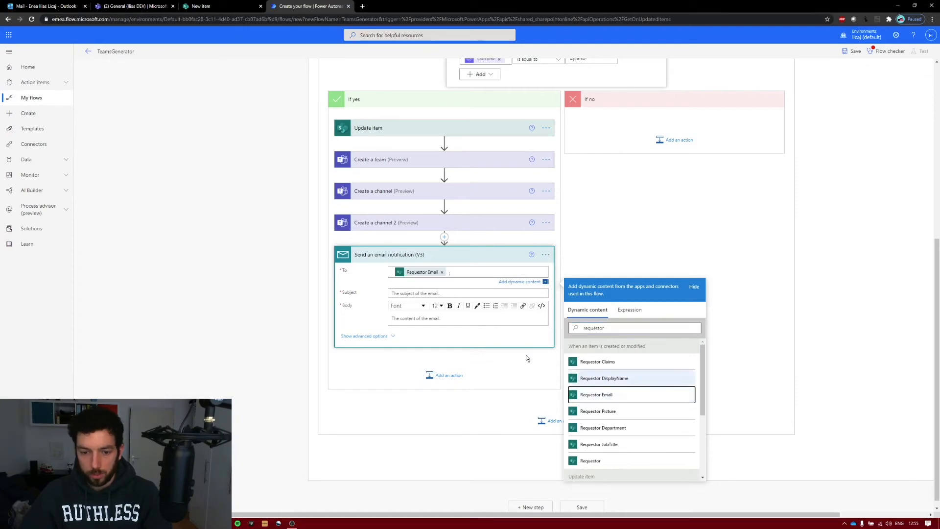
- Enter "Team Request Approved" as both the subject and the body of the email notification
{"action": "left_click", "coordinate": [406, 292]}
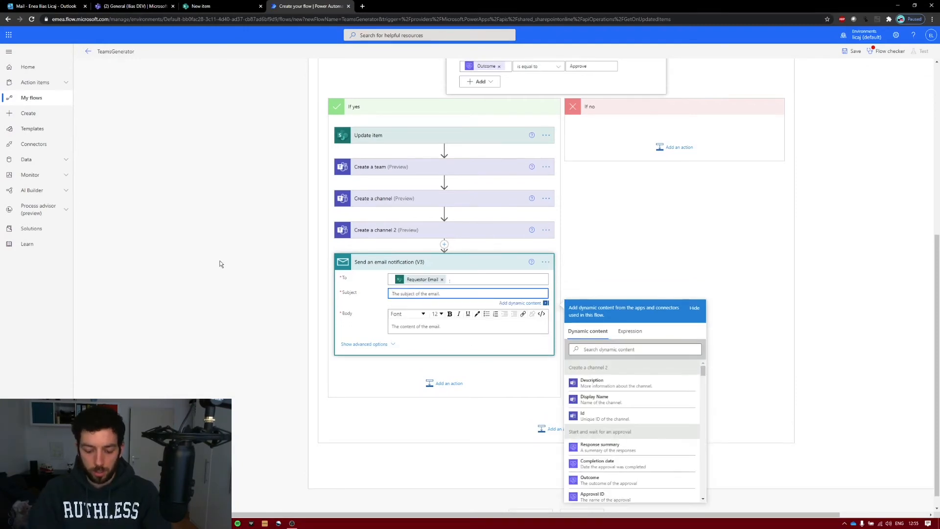
{"action": "type", "text": "Team Reques"}
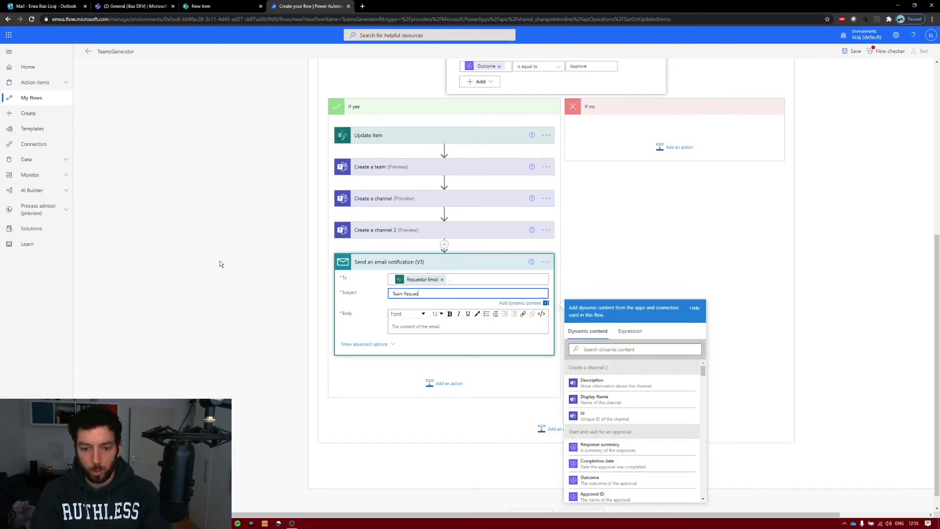
{"action": "type", "text": "t Approved"}
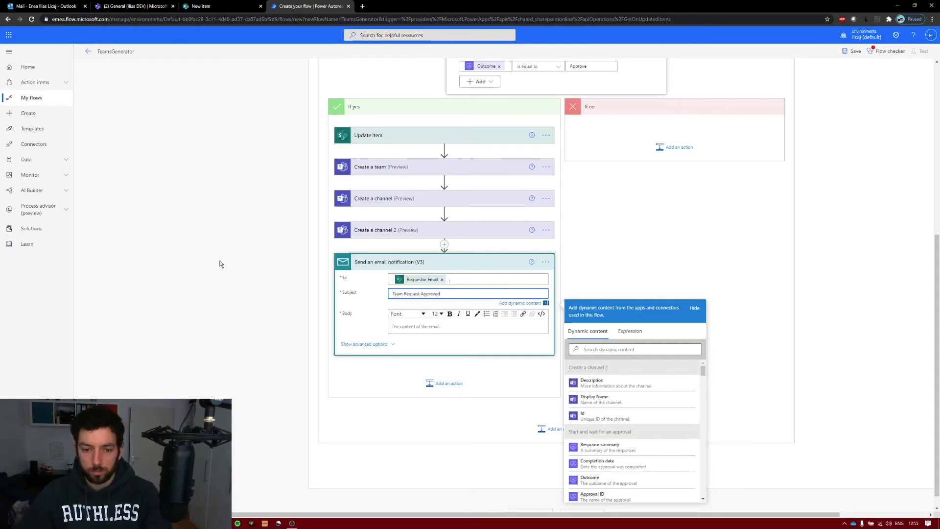
{"action": "left_click", "coordinate": [404, 325]}
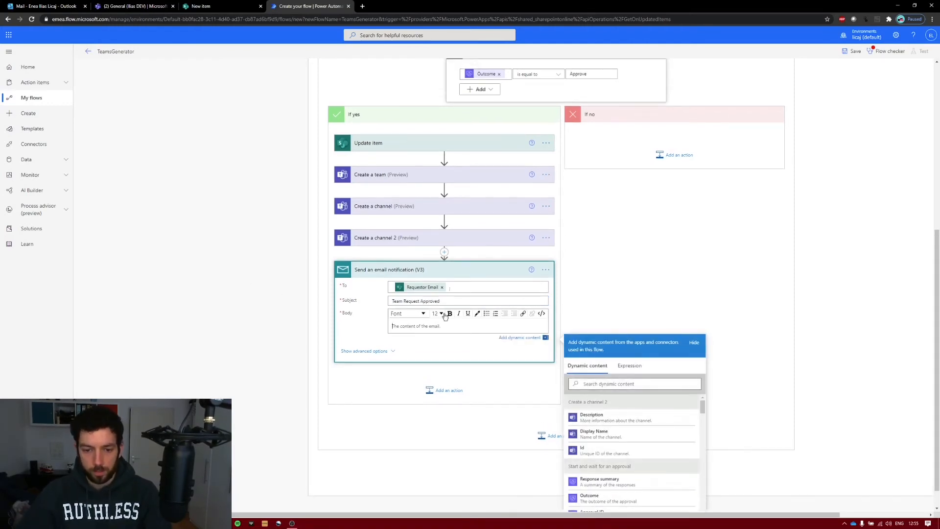
{"action": "left_click_drag", "start_coordinate": [392, 301], "coordinate": [443, 300]}
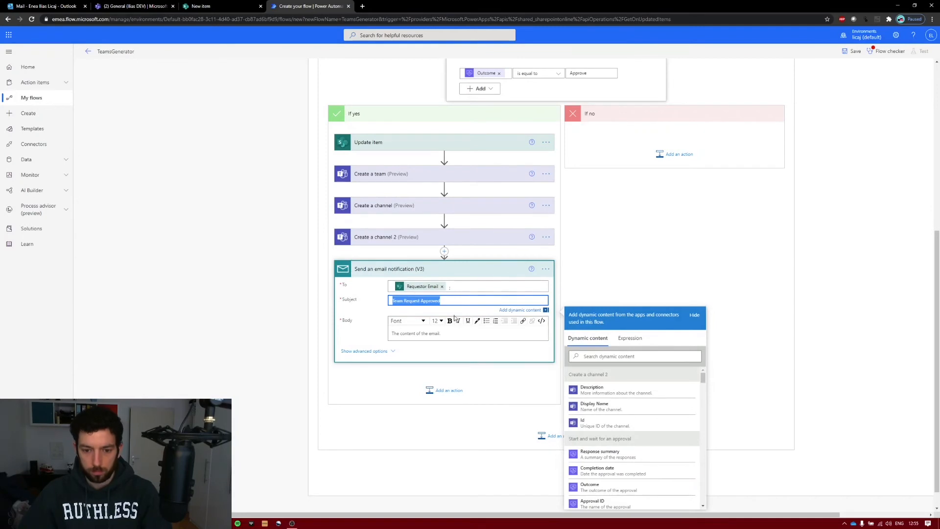
{"action": "key", "text": "ctrl+c"}
{"action": "left_click", "coordinate": [450, 331]}
{"action": "key", "text": "ctrl+v"}
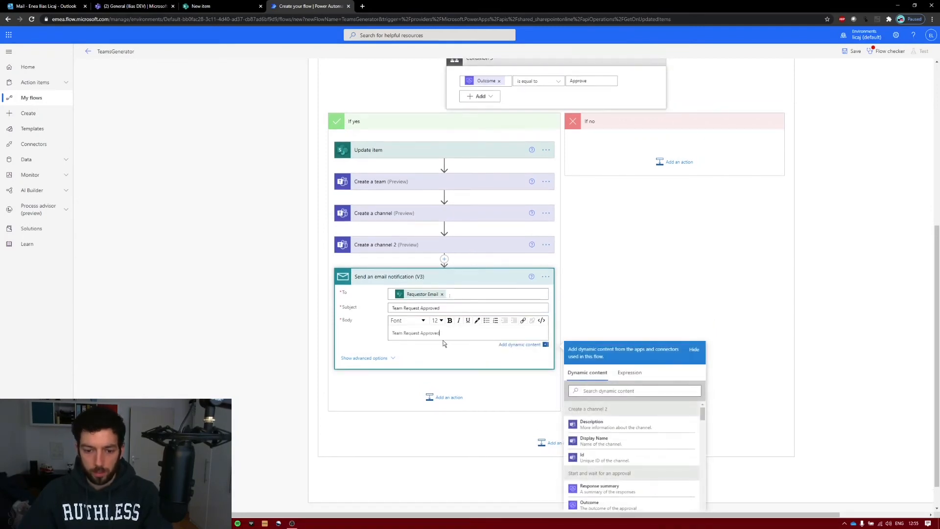
{"action": "left_click", "coordinate": [416, 353]}
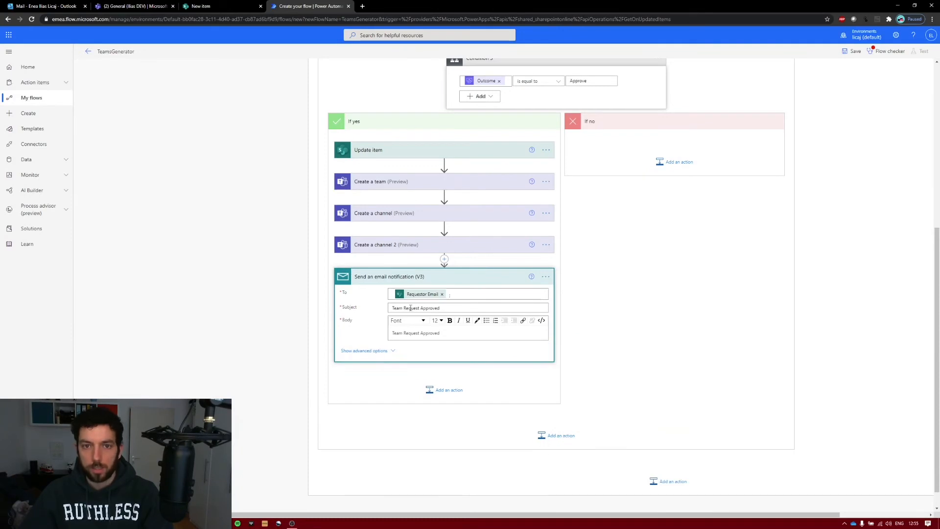
- Add a SharePoint "Update item" action to the If no branch of Condition 3
{"action": "scroll", "coordinate": [551, 141], "scroll_direction": "up", "scroll_amount": 1}
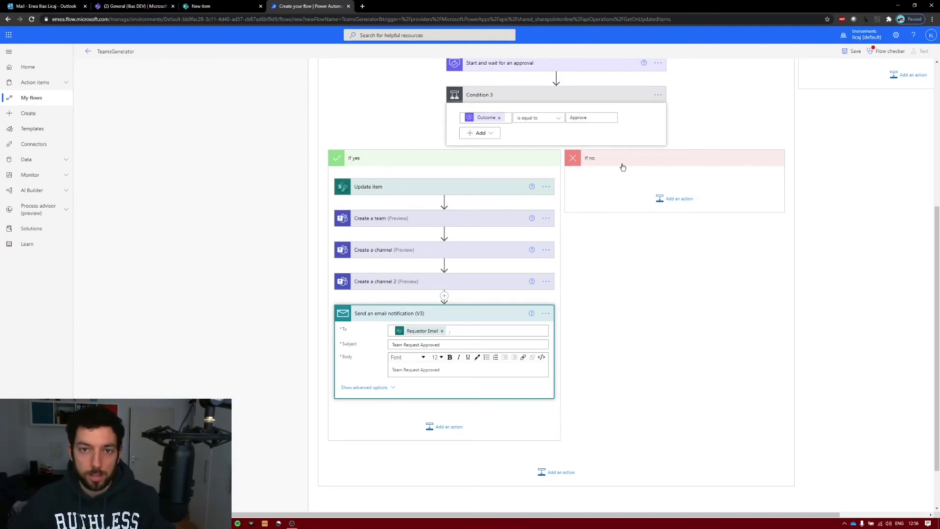
{"action": "left_click", "coordinate": [671, 198]}
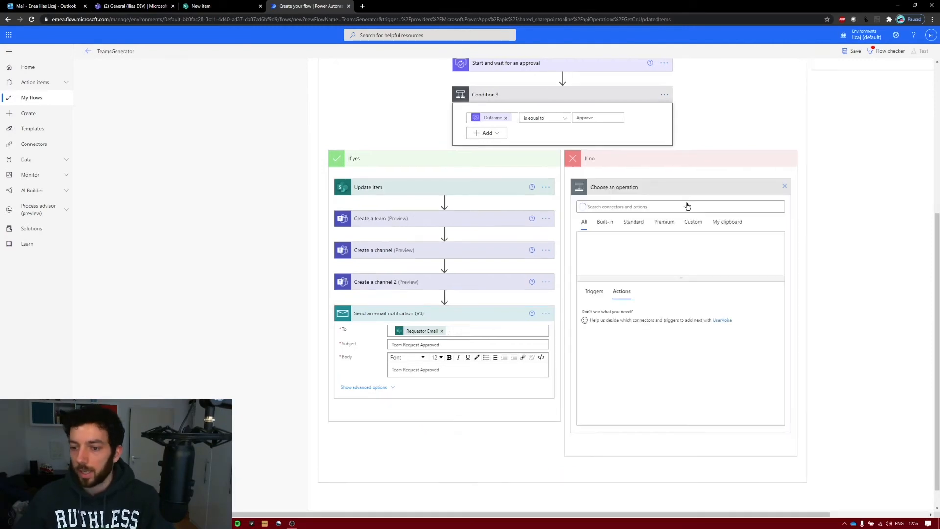
{"action": "type", "text": "u"}
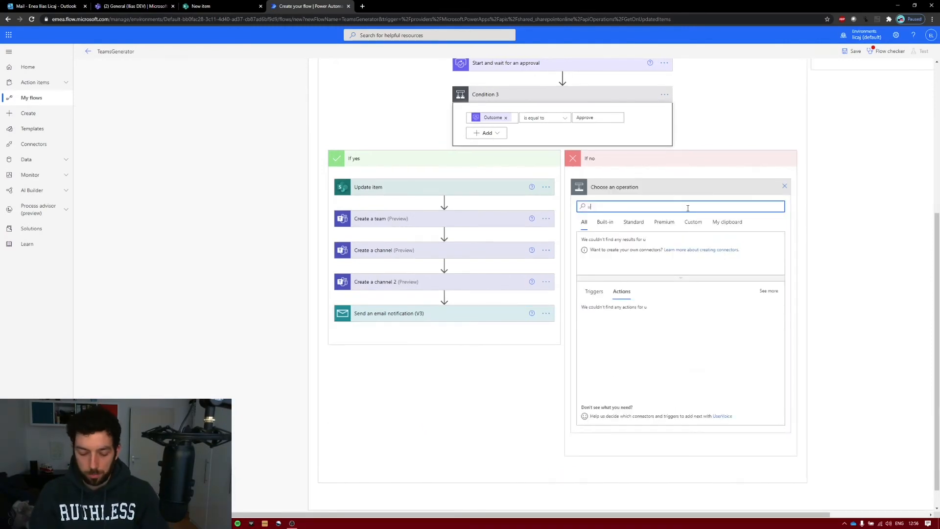
{"action": "type", "text": "pdate item"}
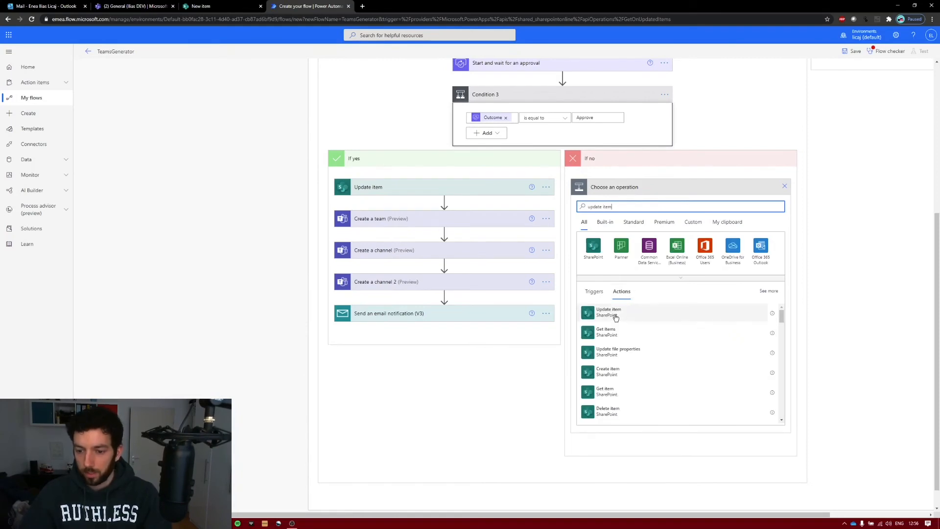
{"action": "left_click", "coordinate": [616, 317]}
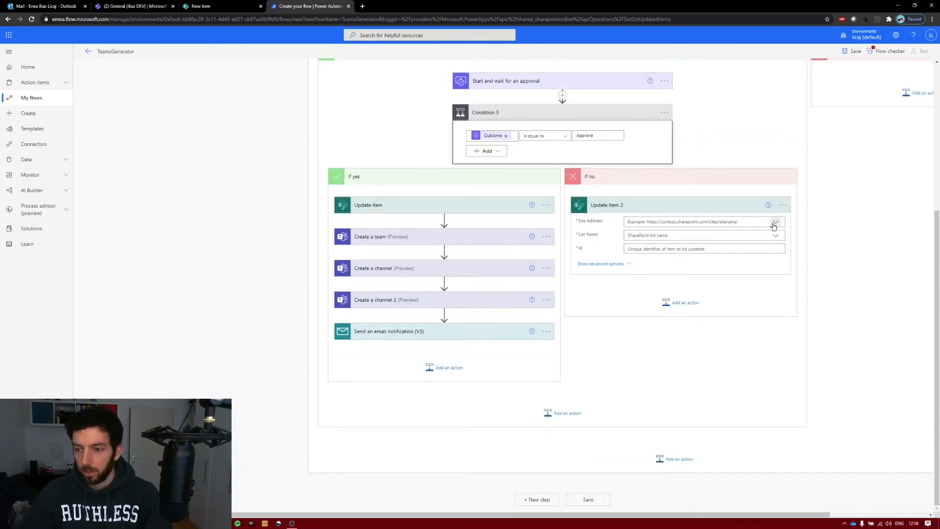
- Point the new Update item action to the EIL site's Teams Requests list, using the trigger item's ID as the Id
{"action": "left_click", "coordinate": [714, 223]}
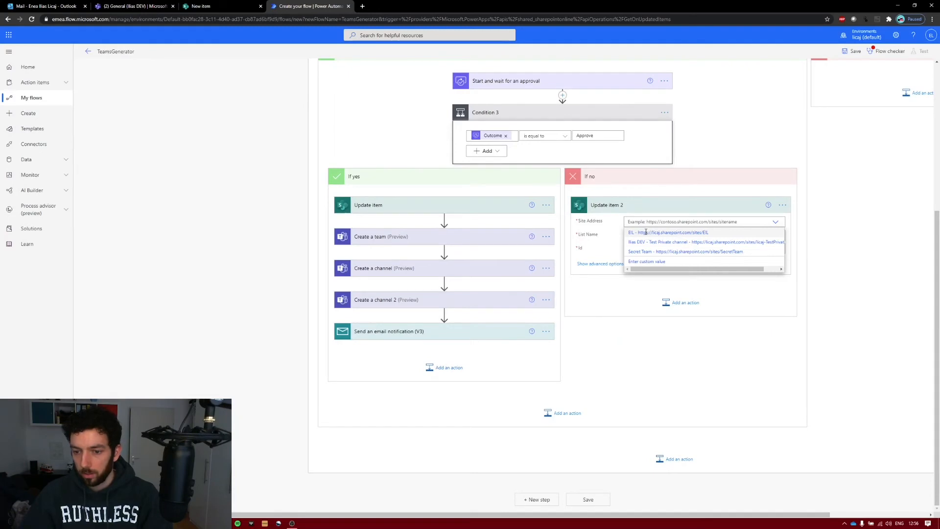
{"action": "left_click", "coordinate": [646, 232]}
{"action": "left_click", "coordinate": [775, 235]}
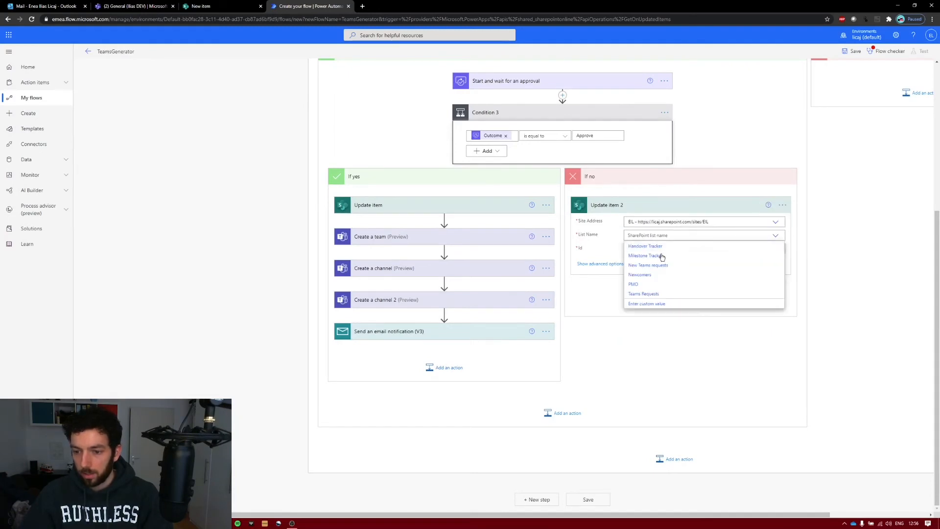
{"action": "left_click", "coordinate": [656, 295]}
{"action": "left_click", "coordinate": [764, 247]}
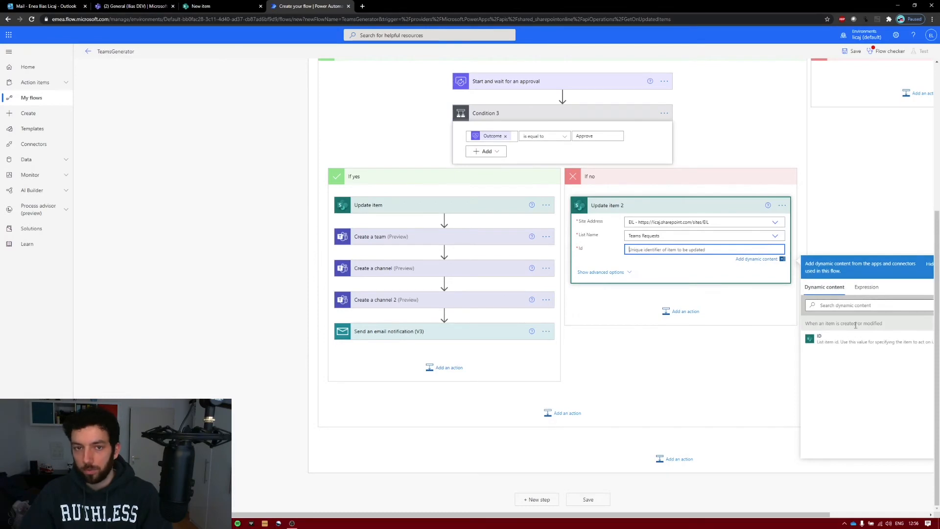
{"action": "left_click", "coordinate": [848, 340]}
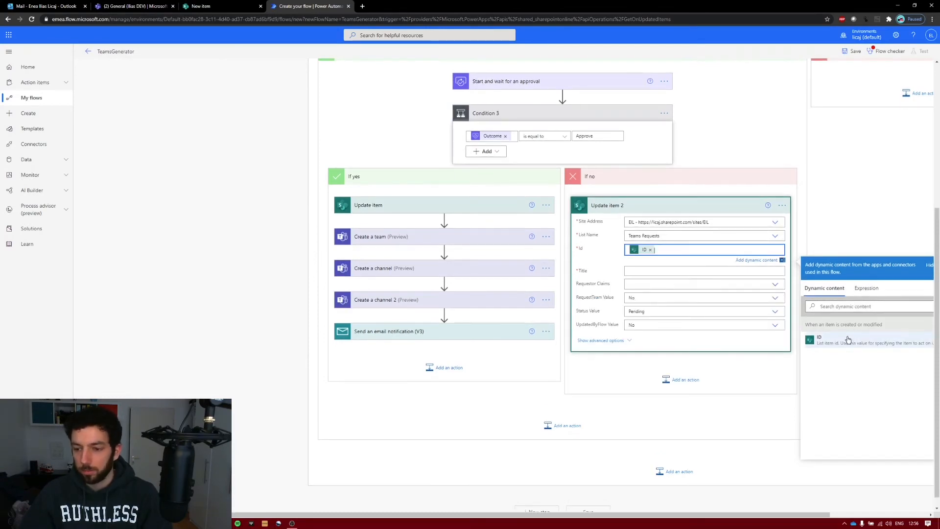
- Set the declined item's title to the trigger item's Title dynamic value and its Status Value to Declined
{"action": "left_click", "coordinate": [665, 270]}
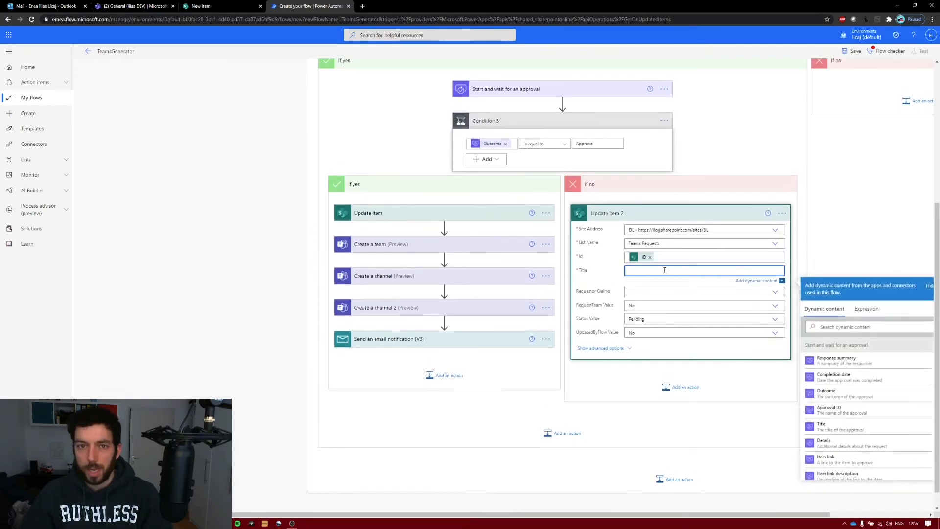
{"action": "left_click", "coordinate": [872, 326]}
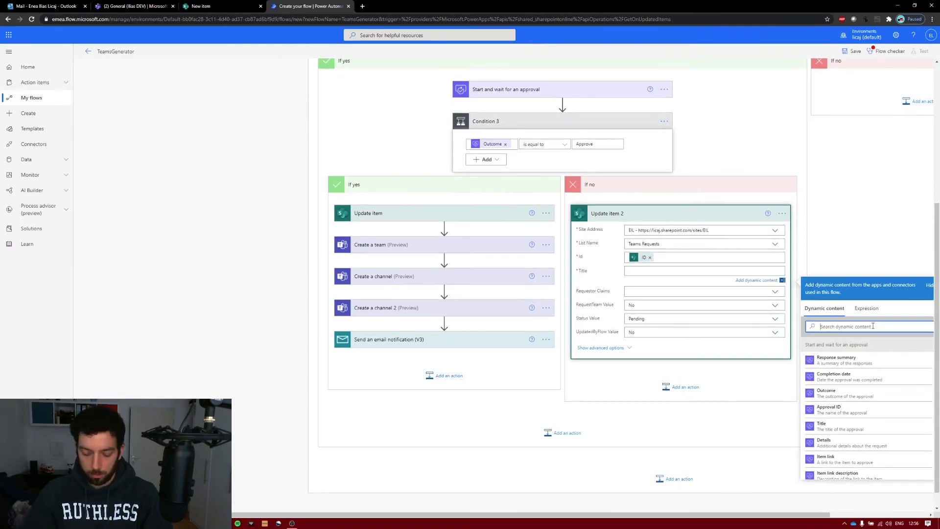
{"action": "type", "text": "title"}
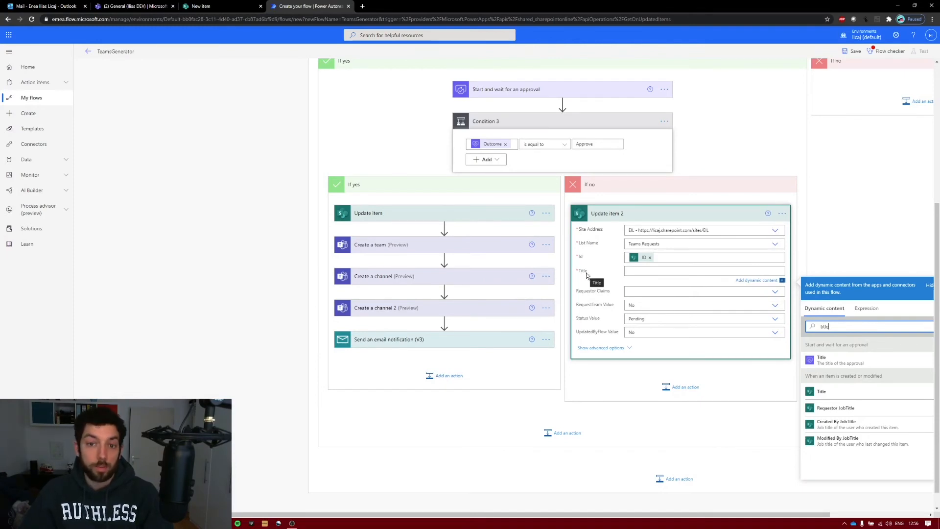
{"action": "left_click", "coordinate": [828, 391]}
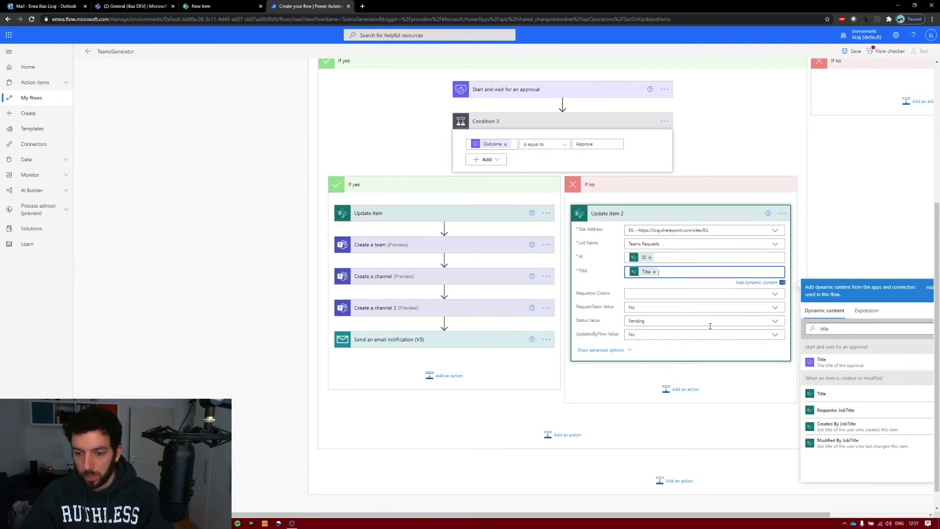
{"action": "left_click", "coordinate": [686, 321]}
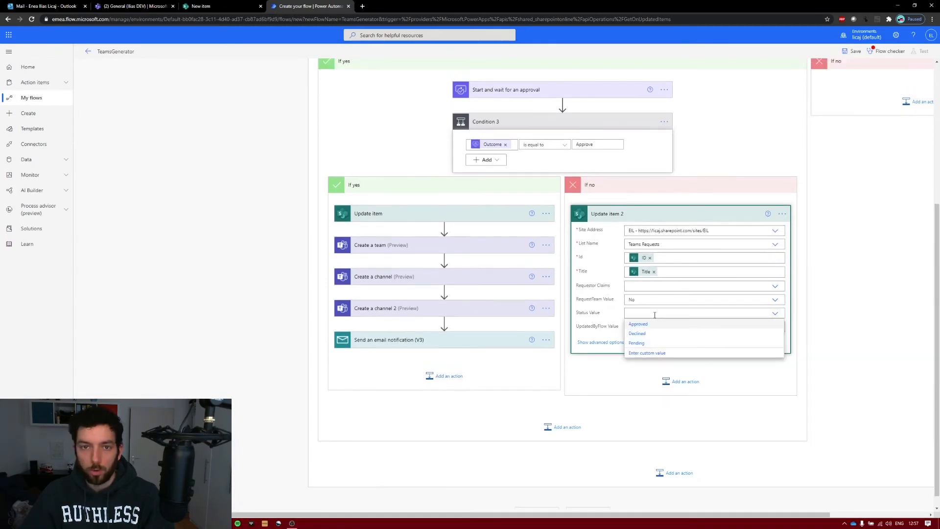
{"action": "left_click", "coordinate": [644, 334]}
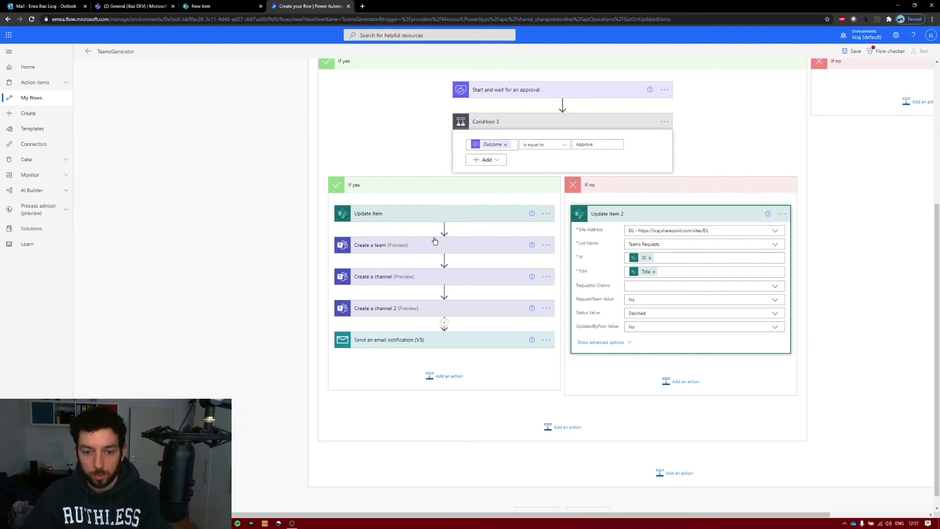
- Add a Mail "Send an email notification (V3)" action after Update item 2 in the If no branch
{"action": "left_click", "coordinate": [686, 383]}
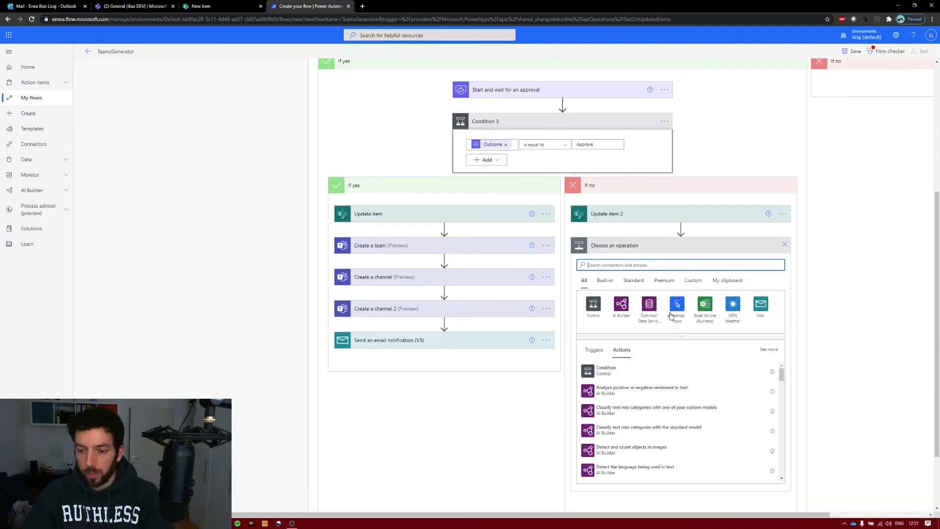
{"action": "left_click", "coordinate": [762, 308]}
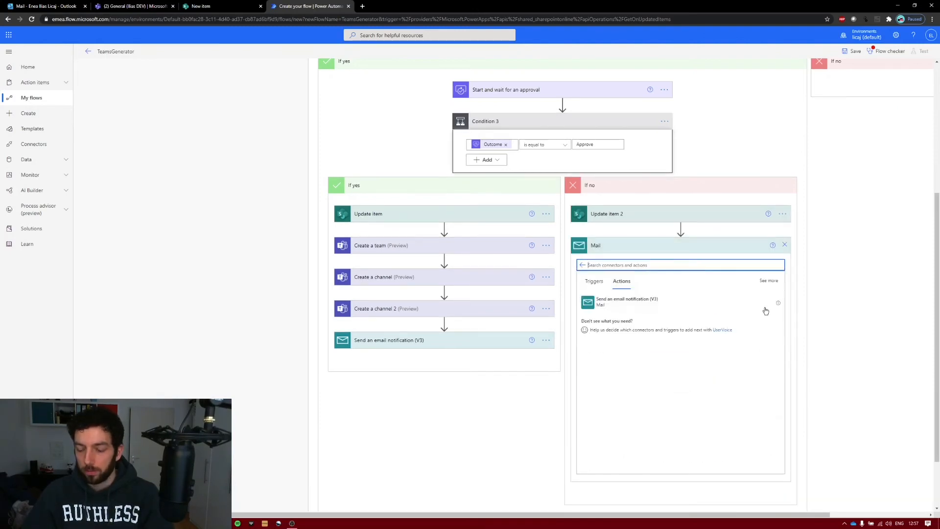
{"action": "left_click", "coordinate": [612, 304]}
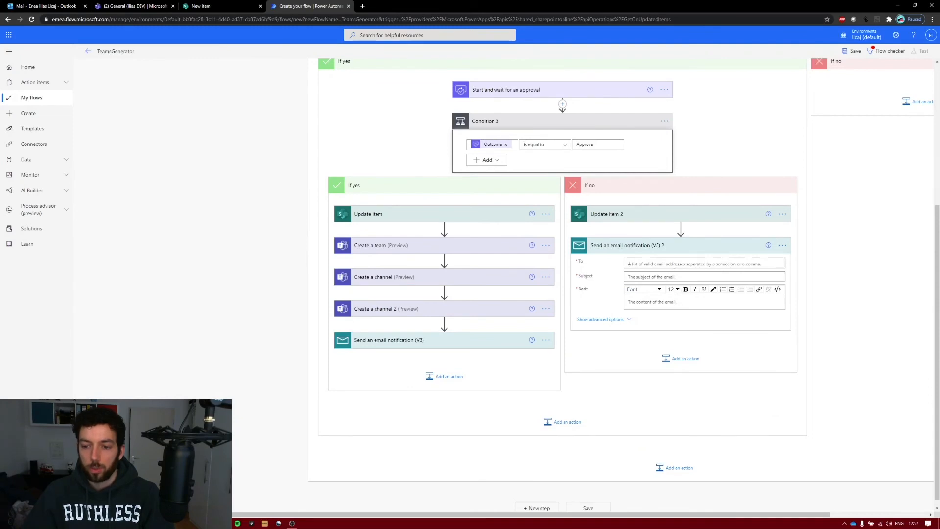
- Address the decline email to the Requestor Email dynamic value and set its subject to "Your Team Request has been declined"
{"action": "left_click", "coordinate": [674, 265]}
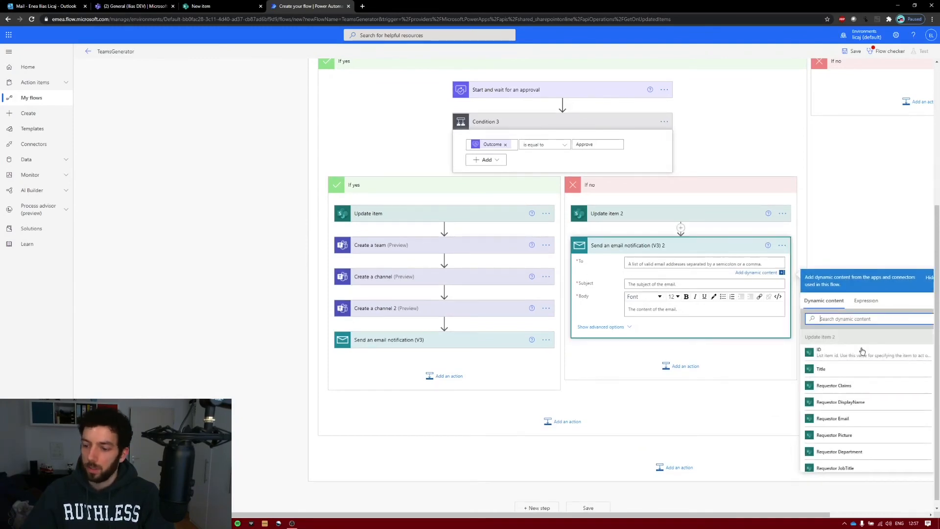
{"action": "left_click", "coordinate": [861, 419]}
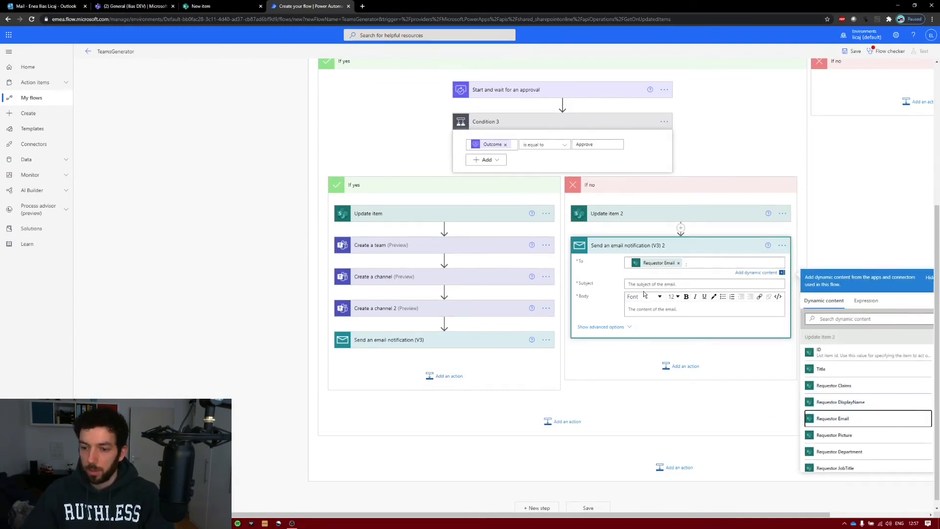
{"action": "left_click", "coordinate": [651, 284]}
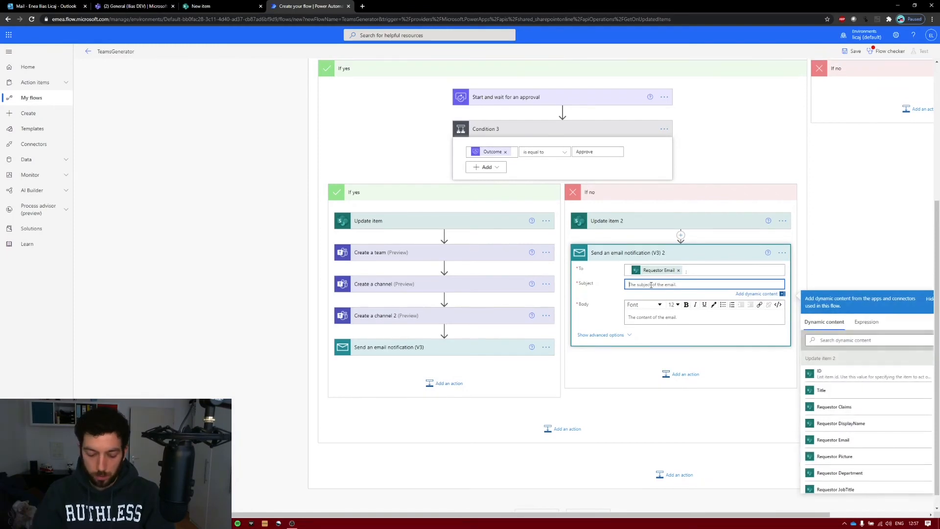
{"action": "type", "text": "Your Team Request"}
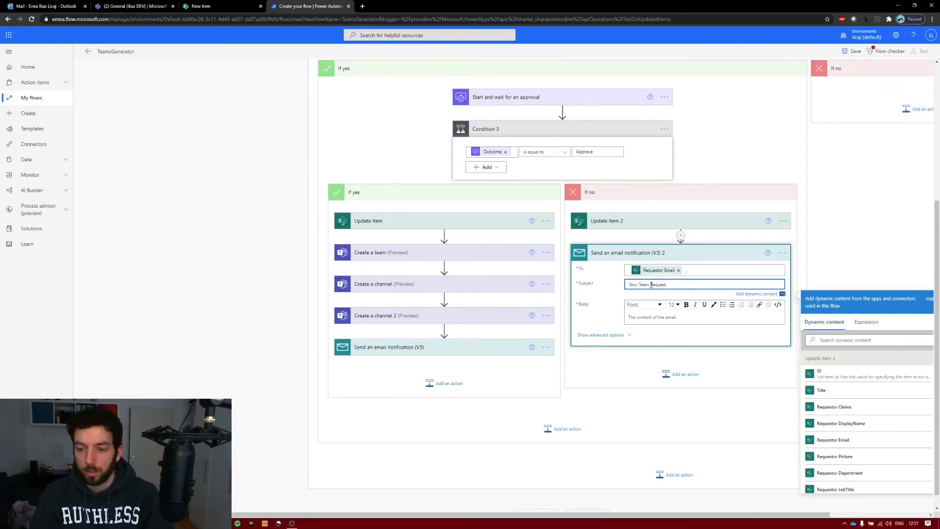
{"action": "type", "text": " has been d"}
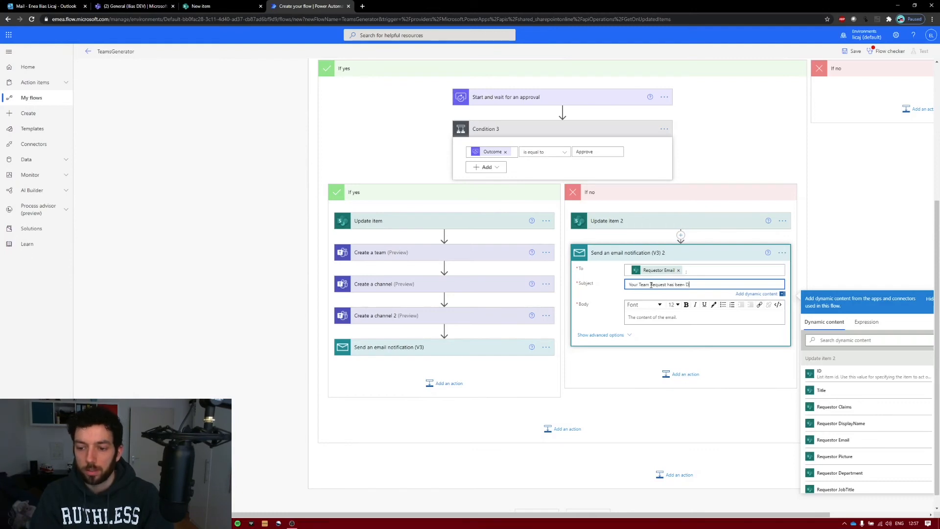
{"action": "type", "text": "eclined"}
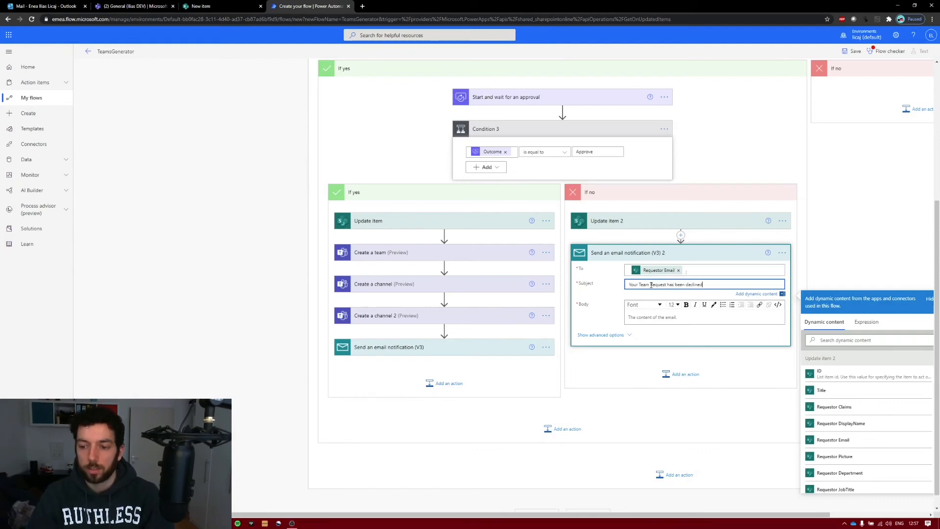
- Copy the decline email's subject text into its body
{"action": "triple_click", "coordinate": [672, 284]}
{"action": "key", "text": "ctrl+c"}
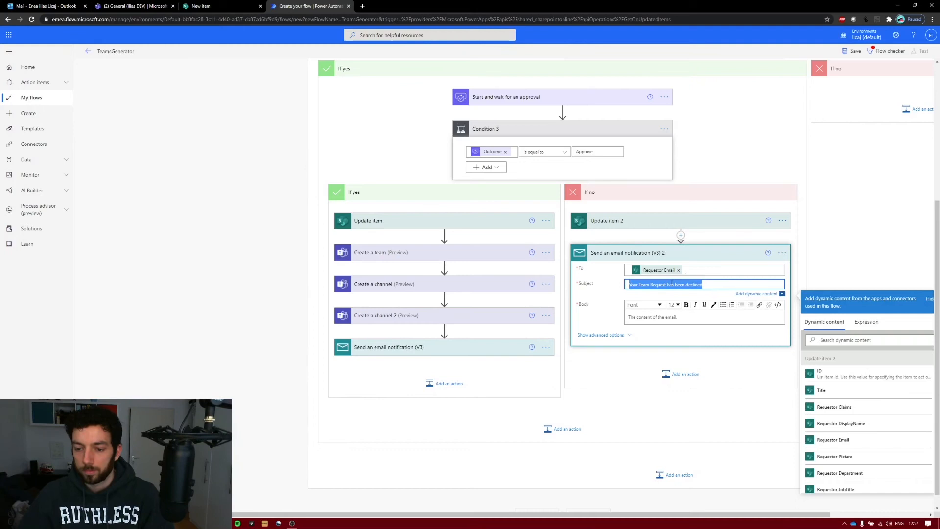
{"action": "left_click", "coordinate": [671, 317]}
{"action": "key", "text": "ctrl+v"}
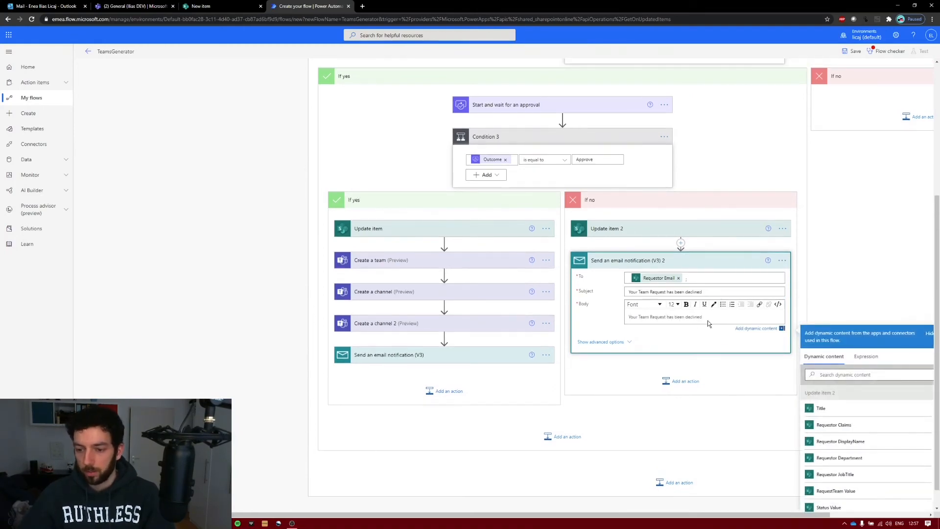
- Save the TeamsGenerator flow and review its errors and warnings in the Flow checker
{"action": "scroll", "coordinate": [707, 320], "scroll_direction": "up", "scroll_amount": 2}
{"action": "left_click", "coordinate": [845, 52]}
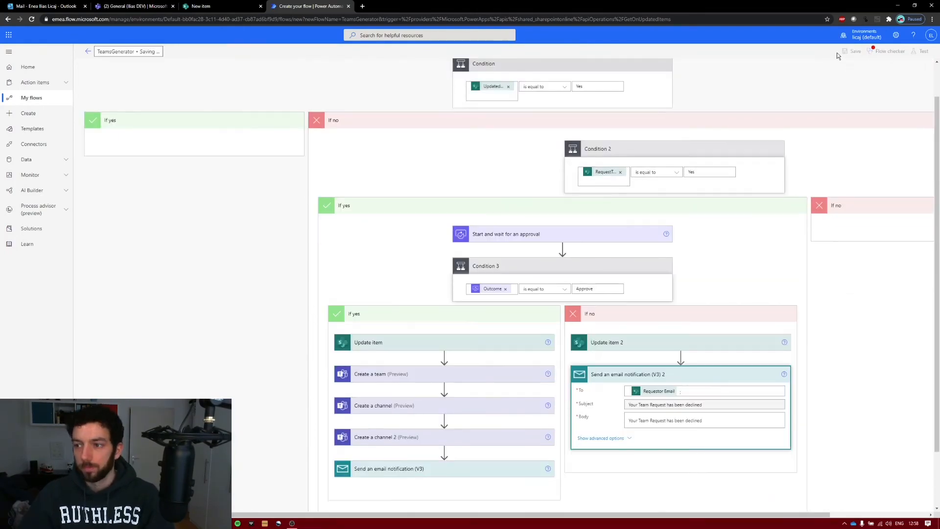
{"action": "left_click", "coordinate": [889, 51]}
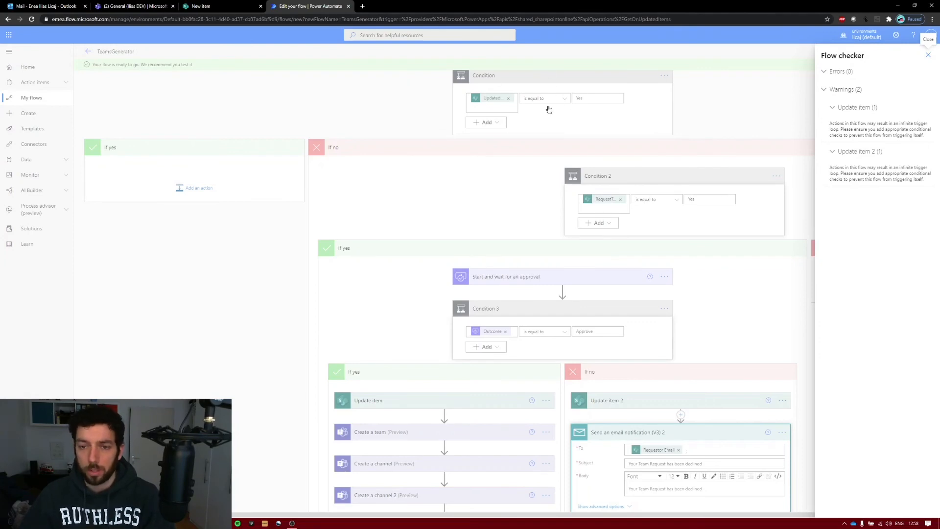
{"action": "left_click", "coordinate": [927, 55]}
- Start a manual test of the TeamsGenerator flow
{"action": "left_click", "coordinate": [923, 52]}
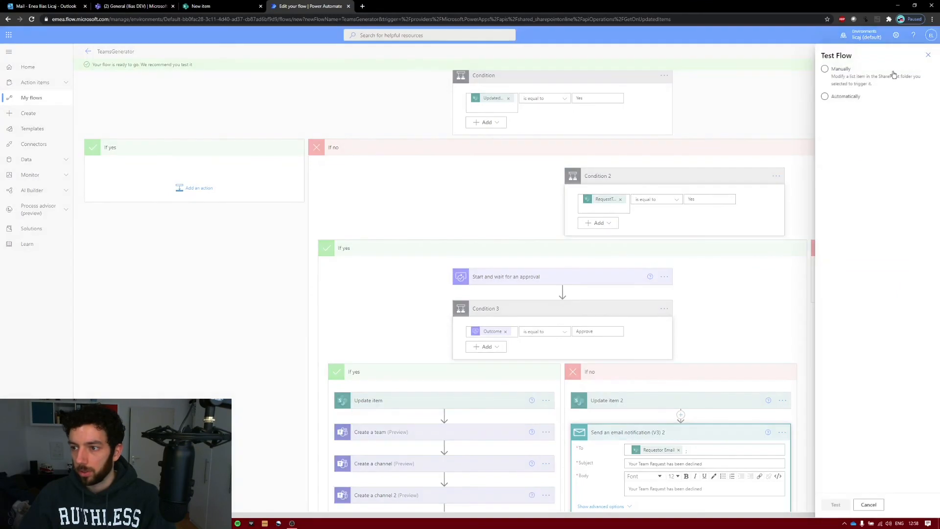
{"action": "left_click", "coordinate": [850, 73]}
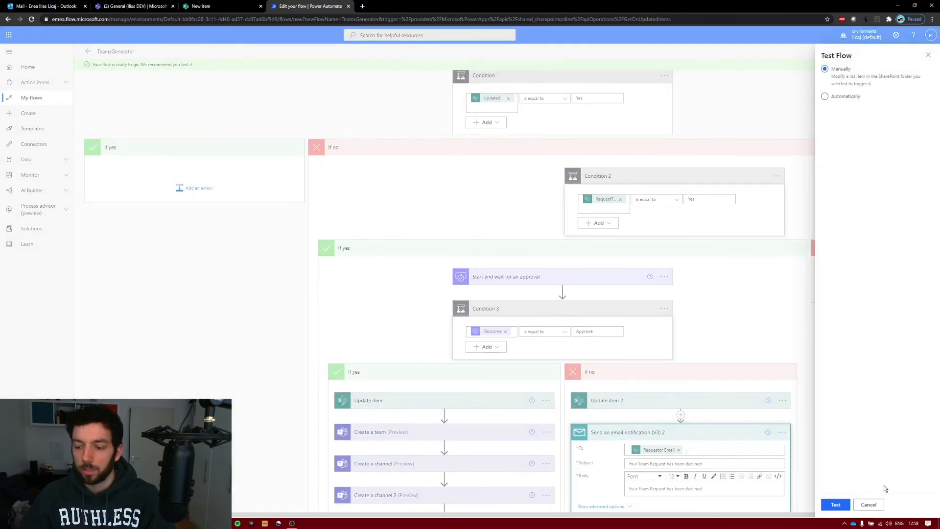
{"action": "left_click", "coordinate": [837, 506]}
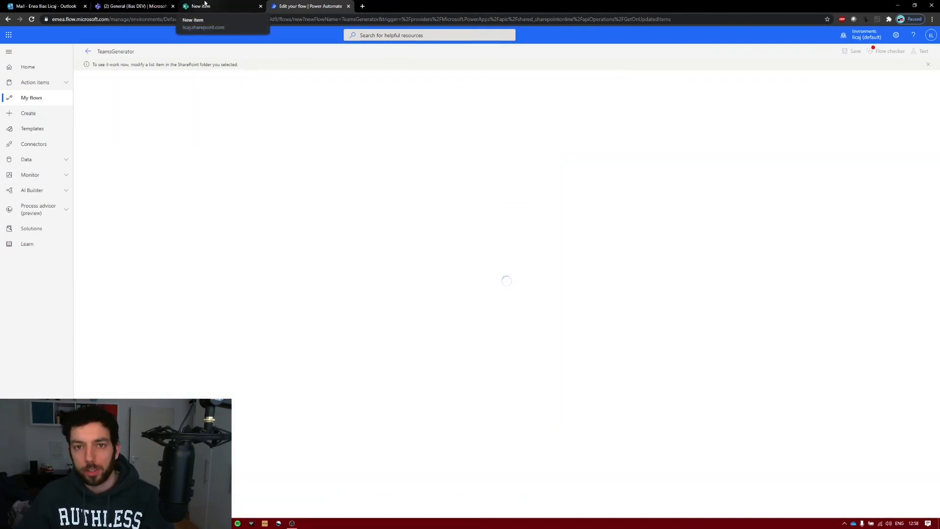
- In SharePoint, add a Teams Requests item with Team Name Contoso, the requestor's name and RequestTeam set to Yes, and save it
{"action": "left_click", "coordinate": [204, 6]}
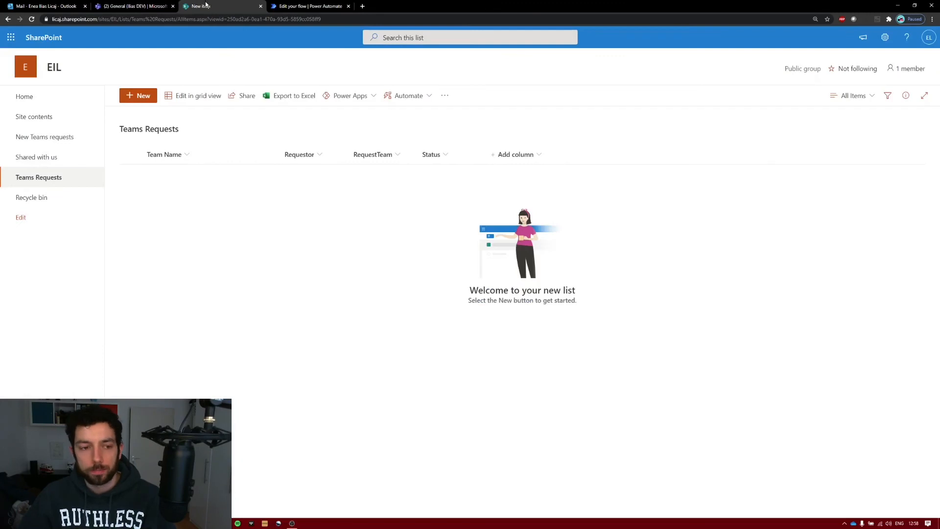
{"action": "left_click", "coordinate": [139, 102]}
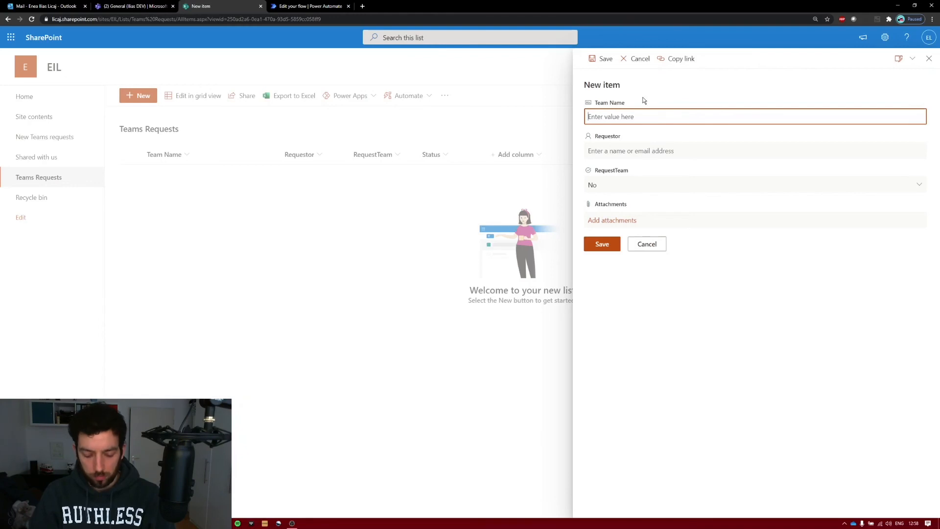
{"action": "type", "text": "Contoso"}
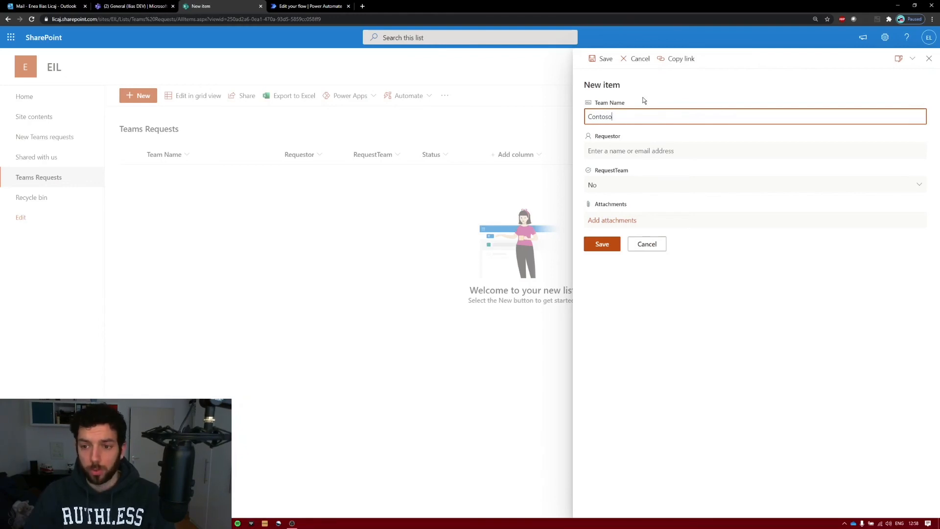
{"action": "left_click", "coordinate": [664, 152]}
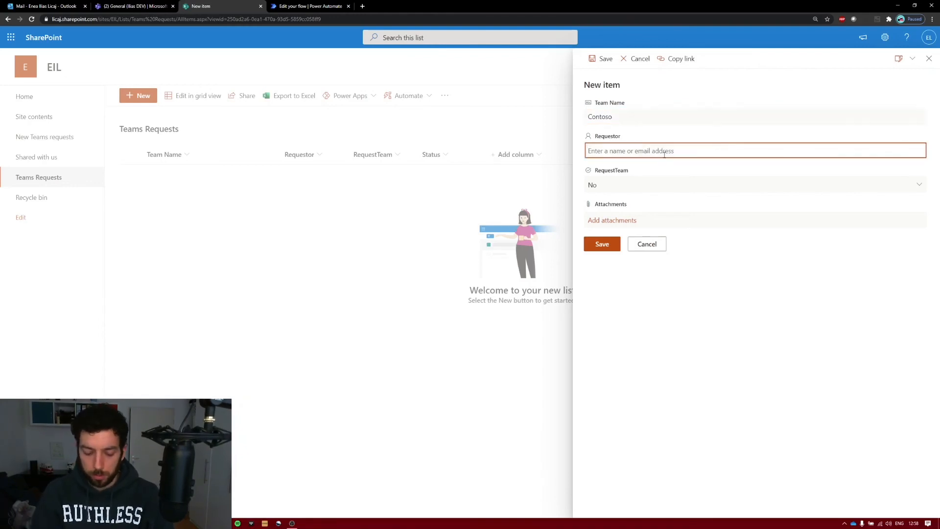
{"action": "type", "text": "ilias"}
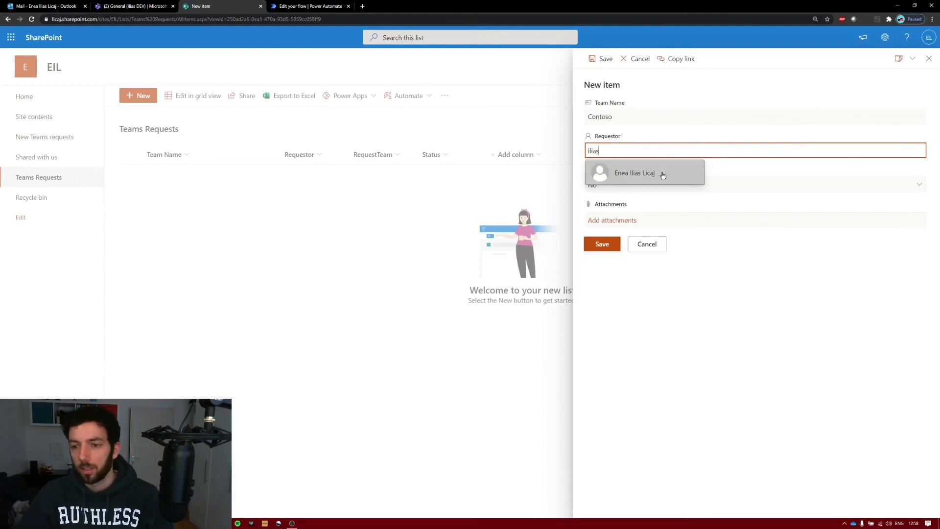
{"action": "left_click", "coordinate": [663, 175]}
{"action": "left_click", "coordinate": [647, 187]}
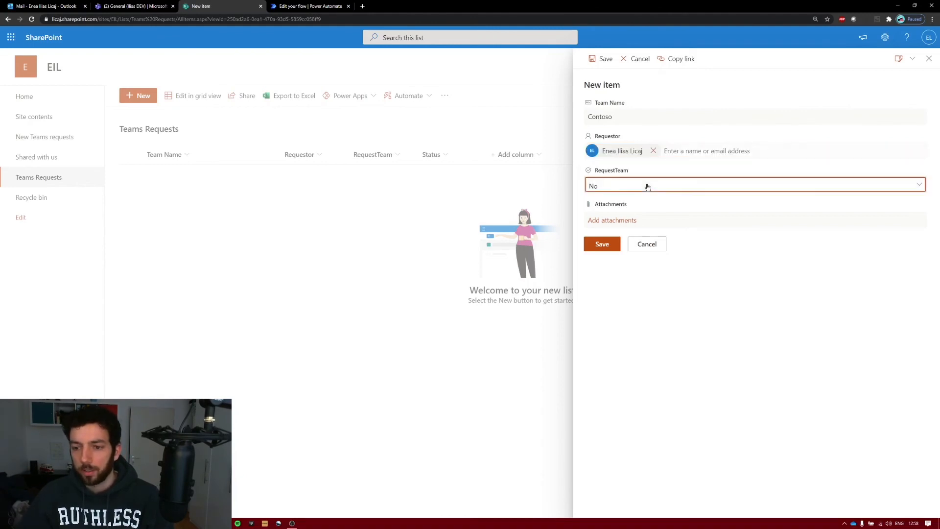
{"action": "left_click", "coordinate": [629, 218]}
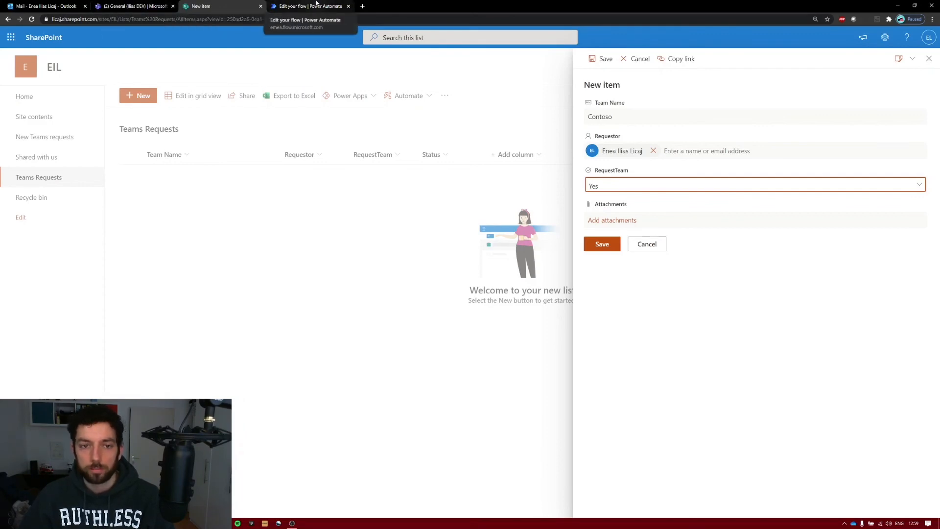
{"action": "left_click", "coordinate": [608, 247]}
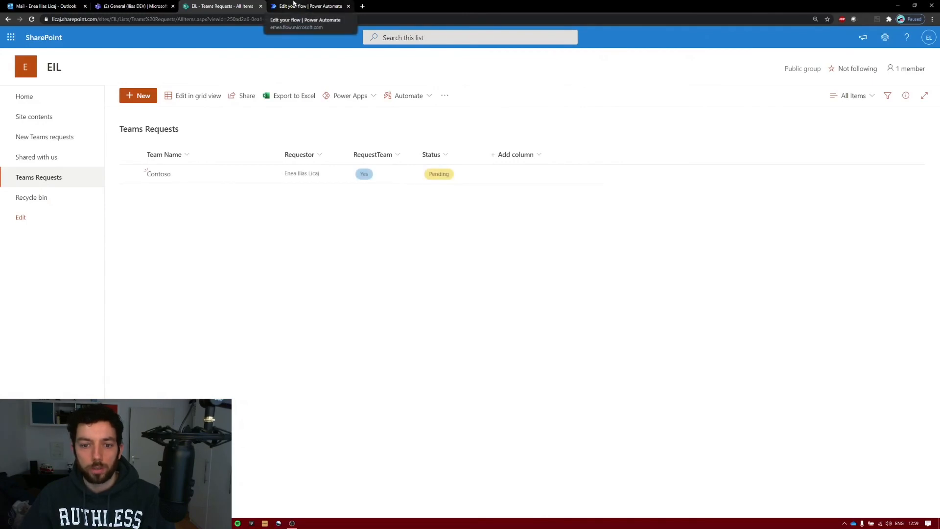
- Switch to the flow run in Power Automate and inspect the first Condition's status and expression result
{"action": "left_click", "coordinate": [319, 5]}
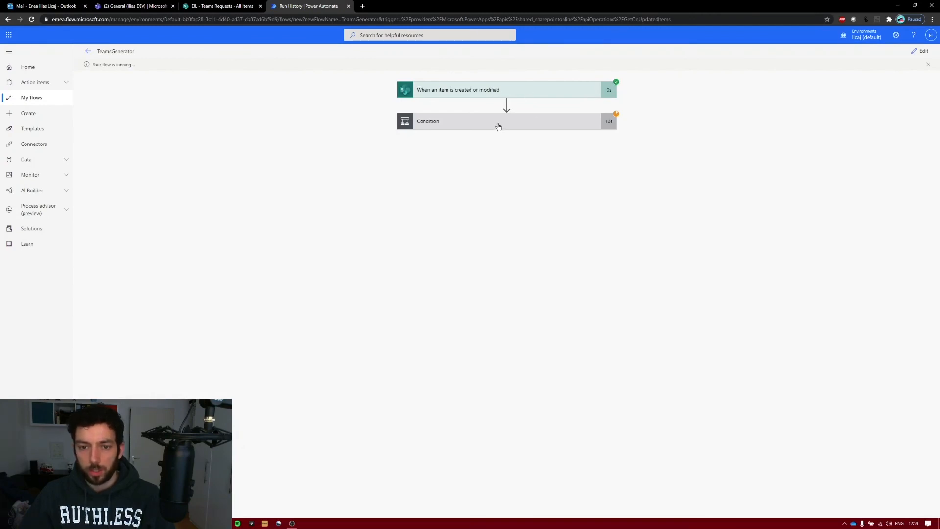
{"action": "left_click", "coordinate": [558, 125]}
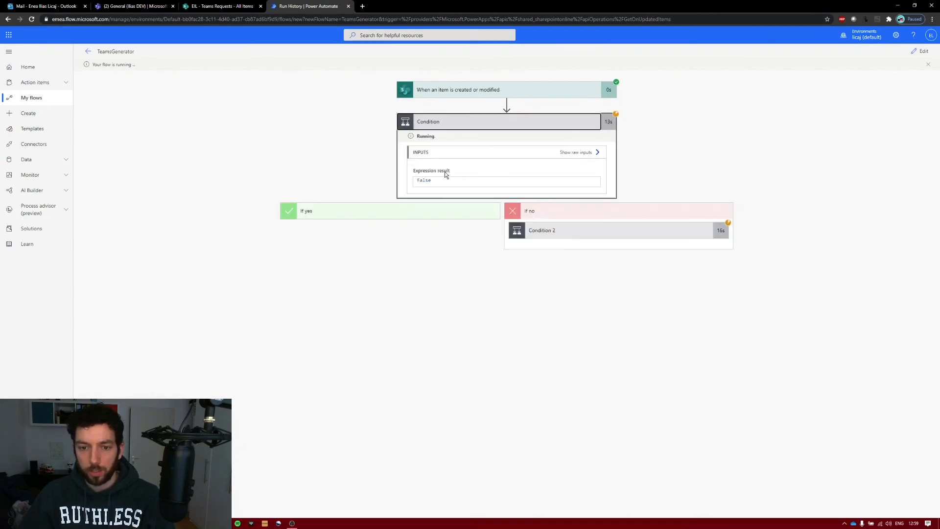
{"action": "left_click_drag", "start_coordinate": [437, 138], "coordinate": [415, 141]}
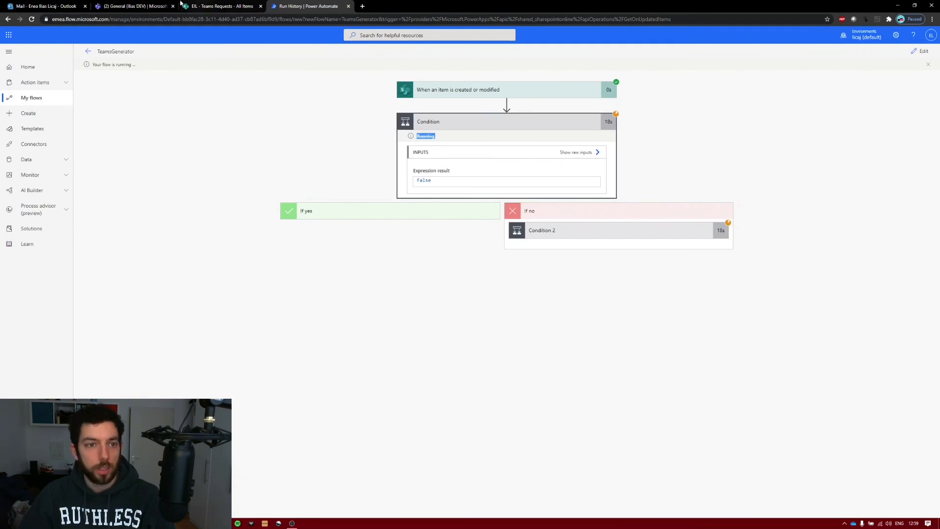
- In Outlook, open the "A new Approval Request" email and submit an approval without comments
{"action": "left_click", "coordinate": [72, 3]}
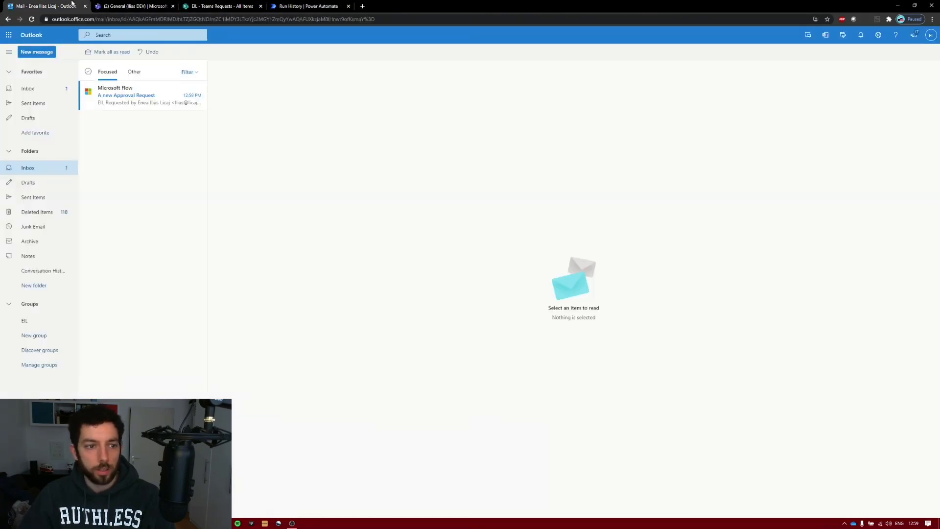
{"action": "left_click", "coordinate": [127, 98]}
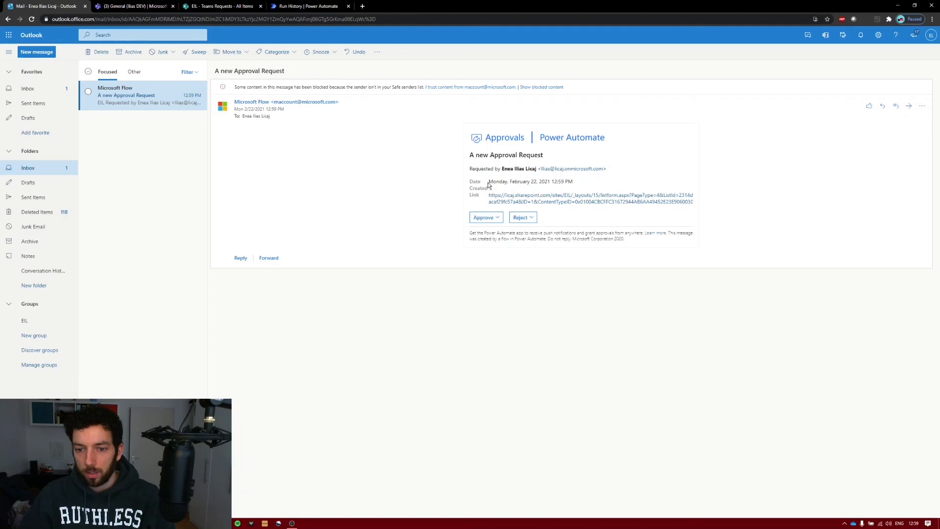
{"action": "left_click_drag", "start_coordinate": [492, 182], "coordinate": [566, 182]}
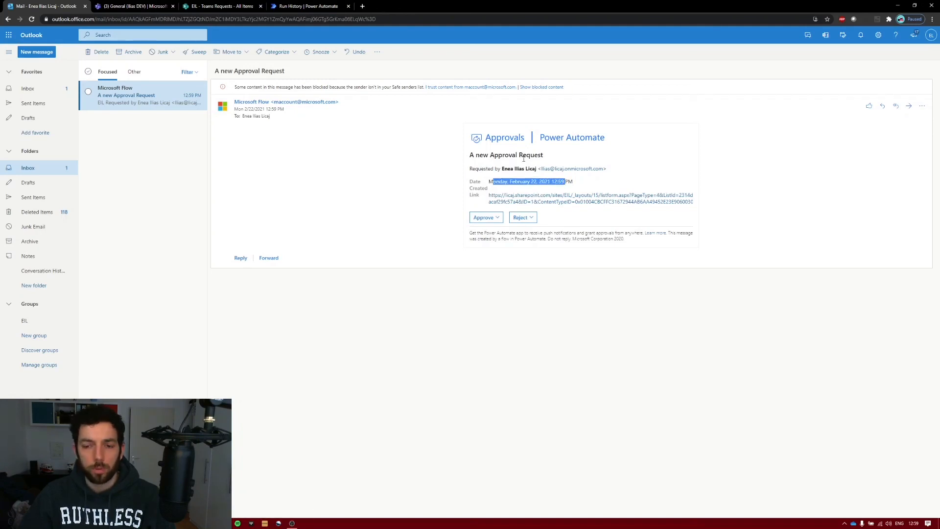
{"action": "left_click", "coordinate": [498, 218]}
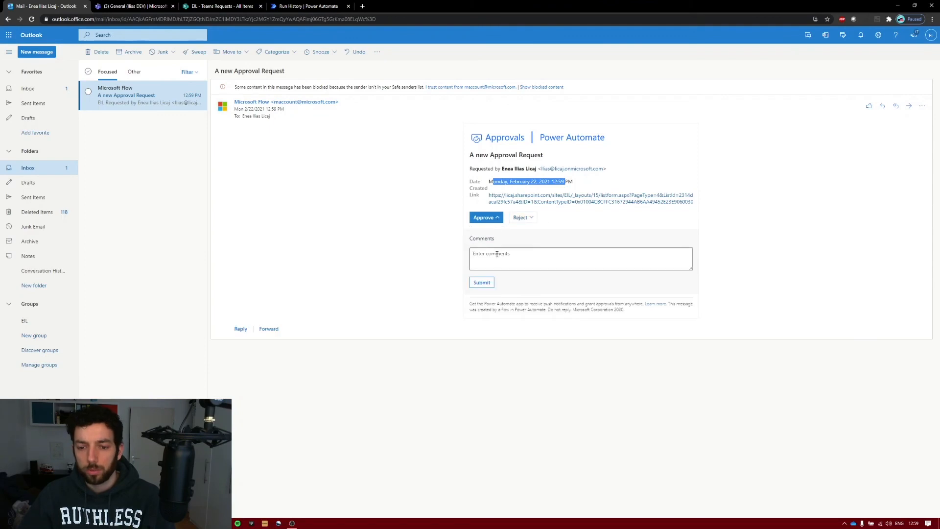
{"action": "left_click", "coordinate": [482, 284]}
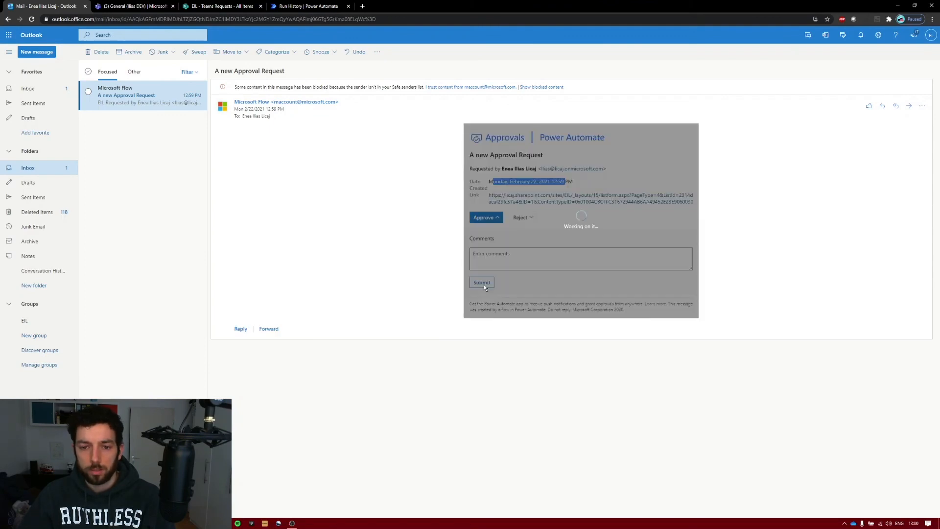
- Back in the Power Automate run, examine the results of Condition 2, the approval action and Condition 3 with its branches
{"action": "left_click", "coordinate": [310, 4]}
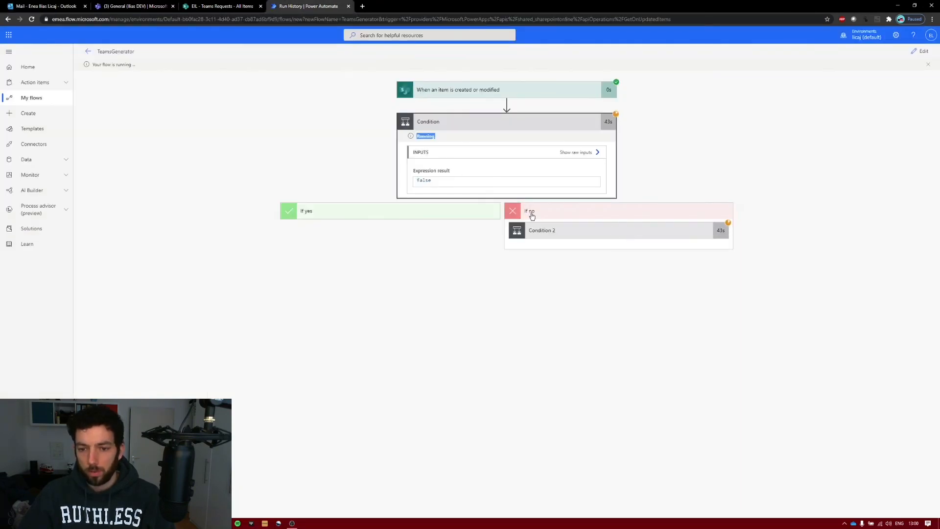
{"action": "left_click", "coordinate": [554, 232]}
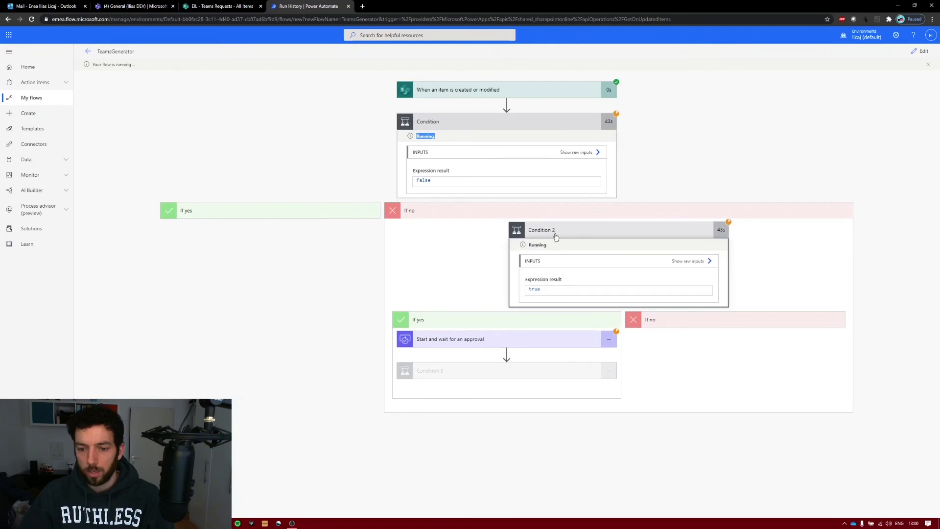
{"action": "left_click_drag", "start_coordinate": [547, 289], "coordinate": [528, 289]}
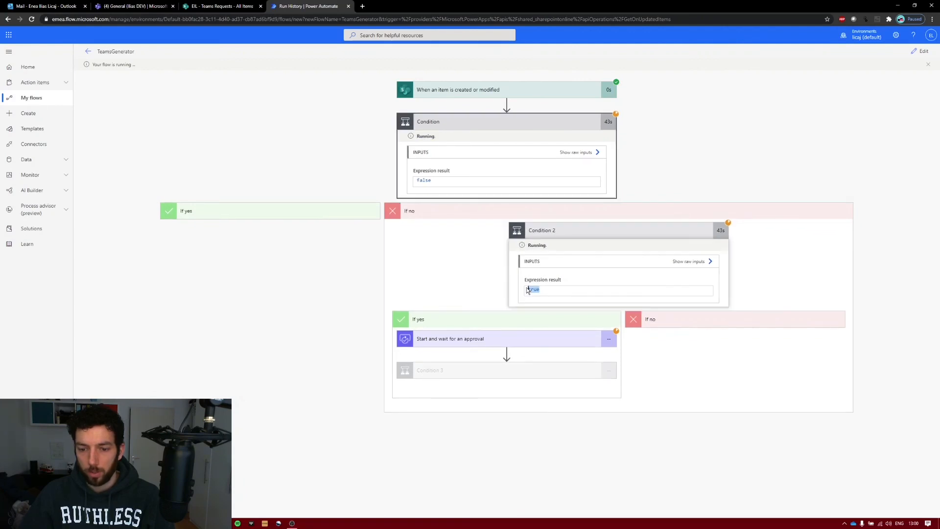
{"action": "left_click", "coordinate": [481, 344]}
{"action": "left_click", "coordinate": [493, 344]}
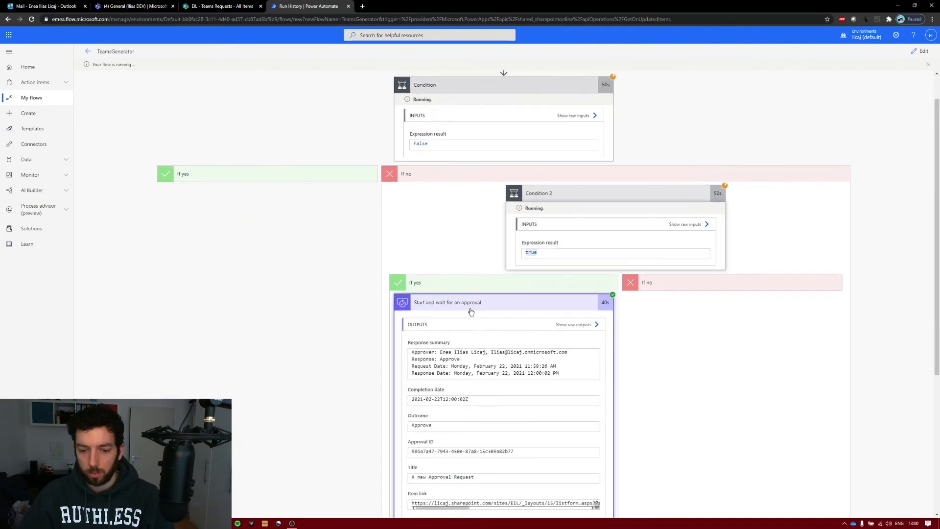
{"action": "left_click", "coordinate": [474, 307]}
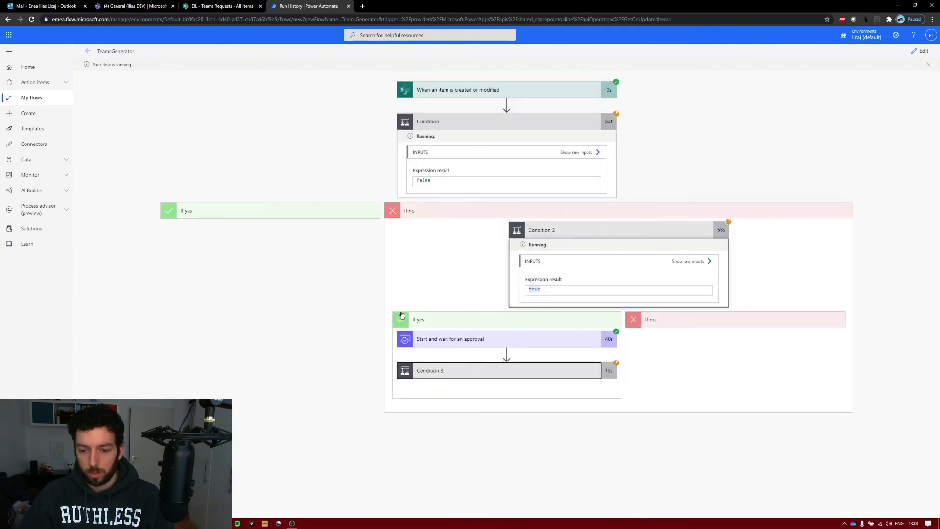
{"action": "left_click", "coordinate": [474, 370]}
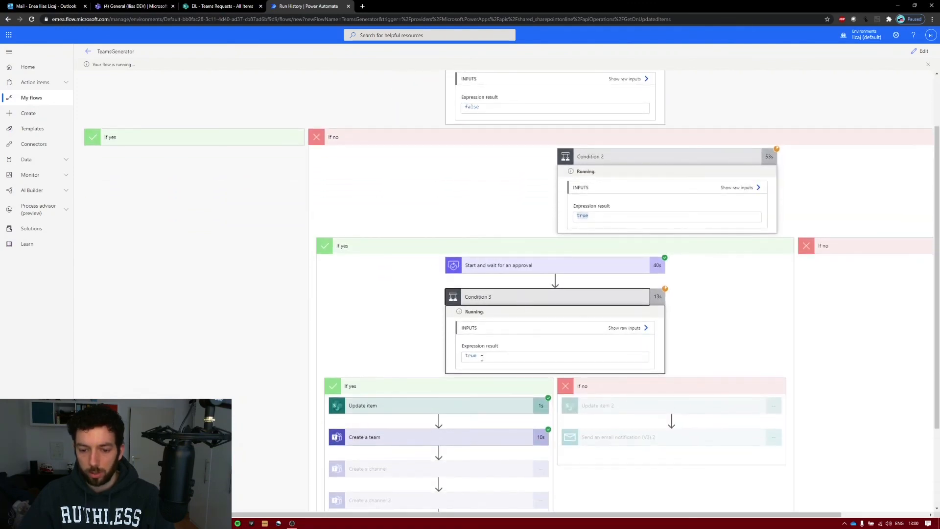
{"action": "left_click_drag", "start_coordinate": [478, 356], "coordinate": [449, 359]}
{"action": "scroll", "coordinate": [407, 333], "scroll_direction": "down", "scroll_amount": 2}
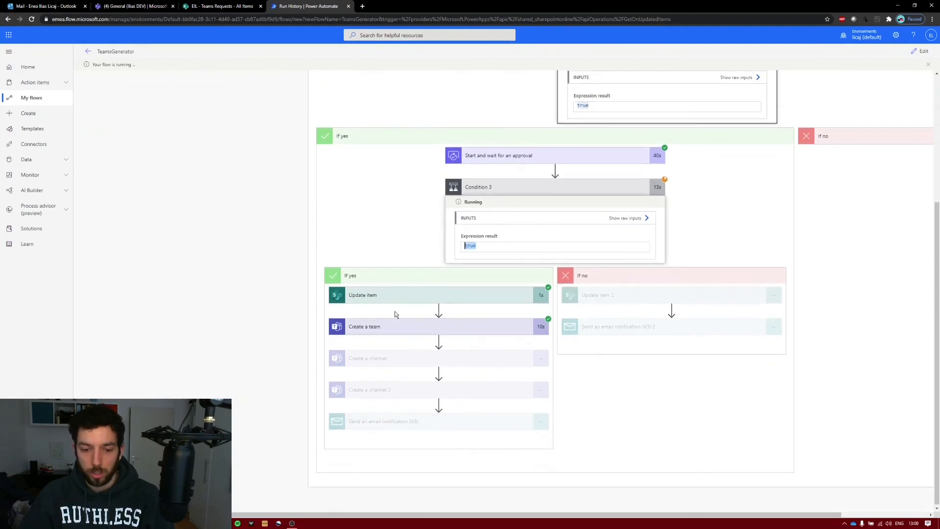
- Check the Contoso item in SharePoint and the "Team Request Approved" email in Outlook, returning to the Power Automate run
{"action": "left_click", "coordinate": [223, 6]}
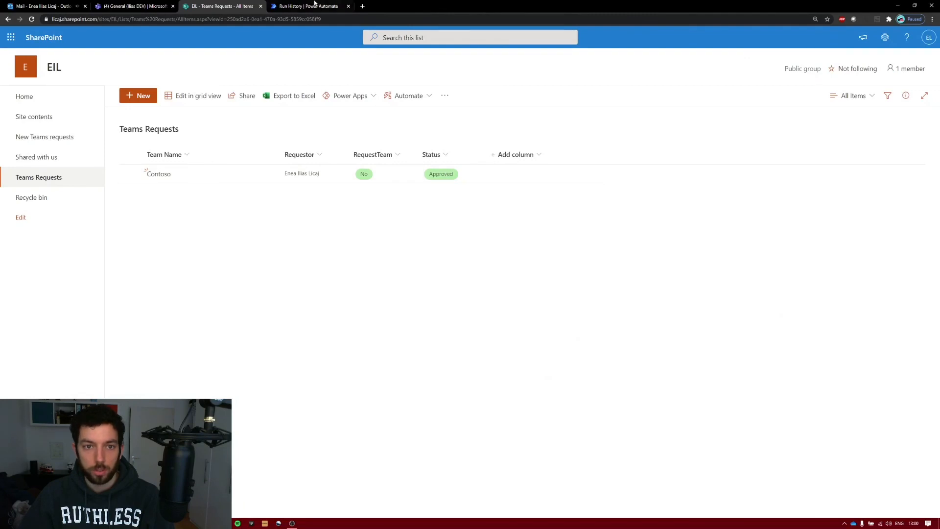
{"action": "left_click", "coordinate": [312, 6]}
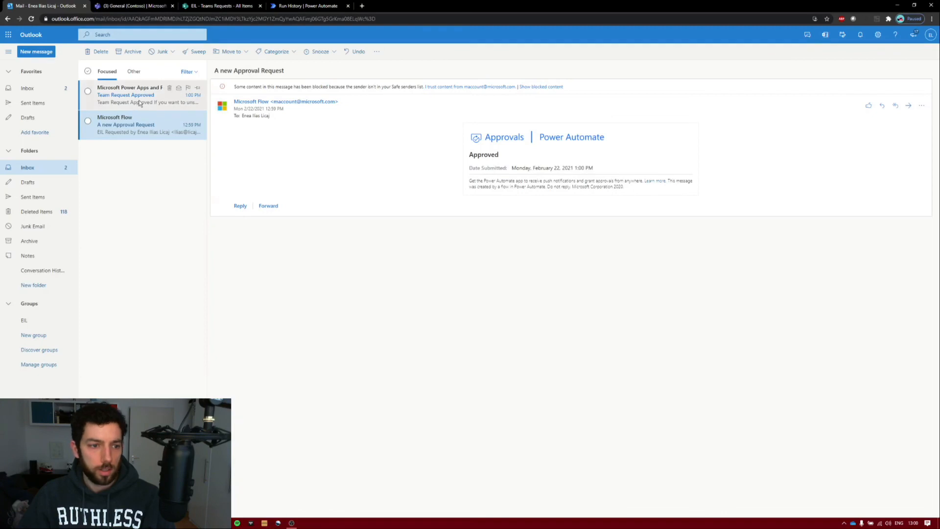
{"action": "left_click", "coordinate": [140, 101]}
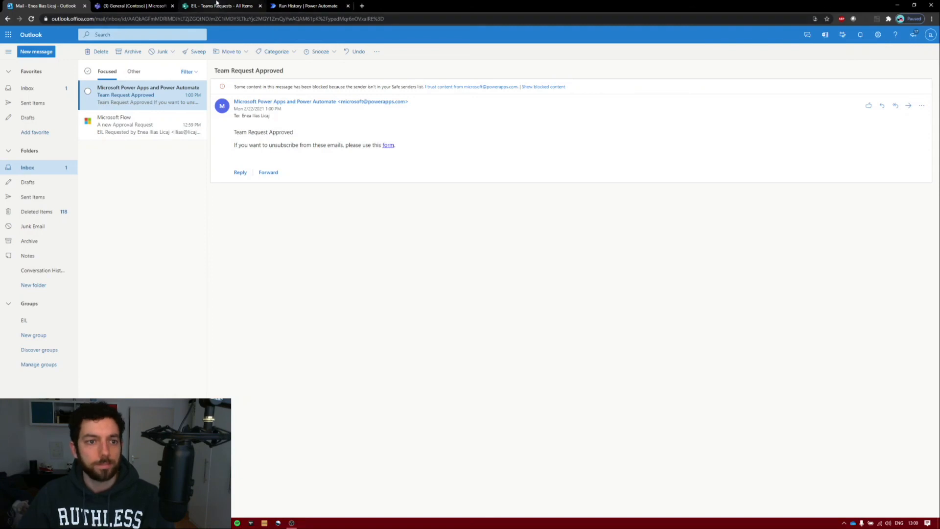
{"action": "left_click", "coordinate": [304, 4]}
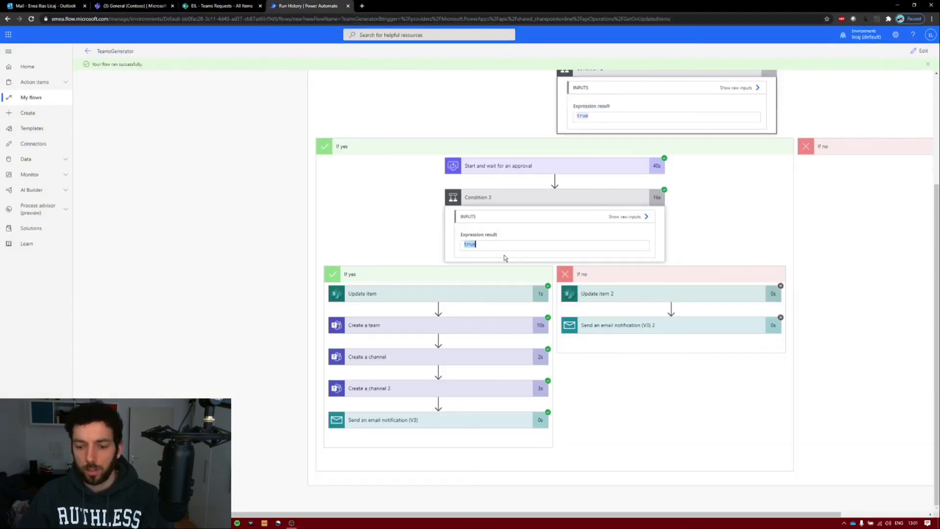